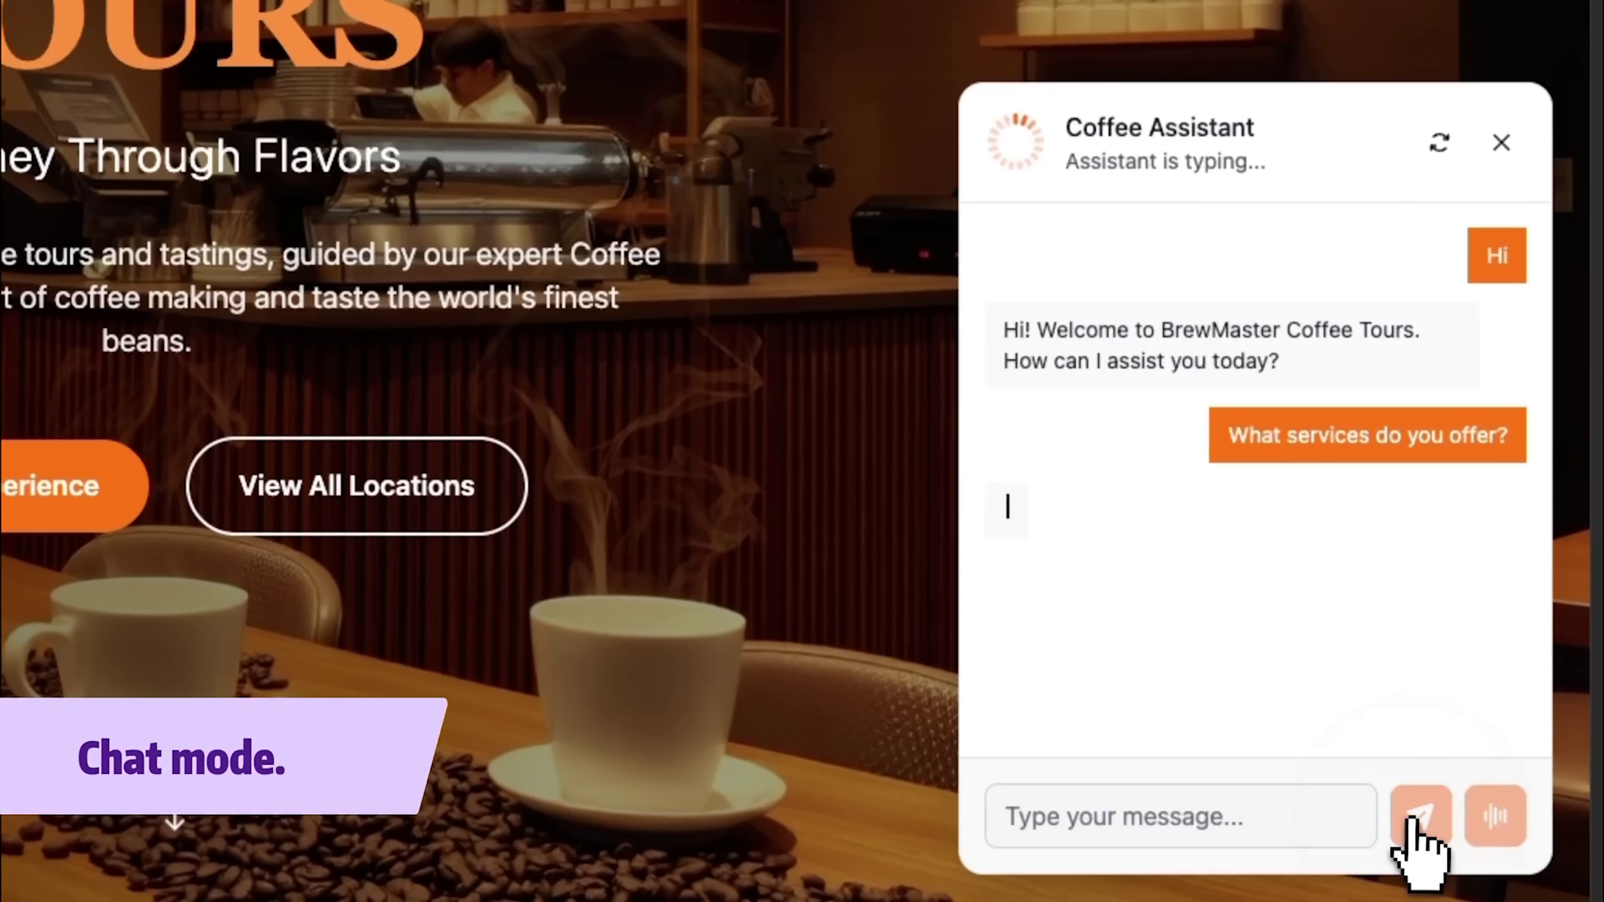
# - Ask the Coffee Assistant about its services and how to book a tour or workshop
pyautogui.click(1319, 831)
pyautogui.write('How do I book a tour or workshop?')
pyautogui.click(1418, 816)
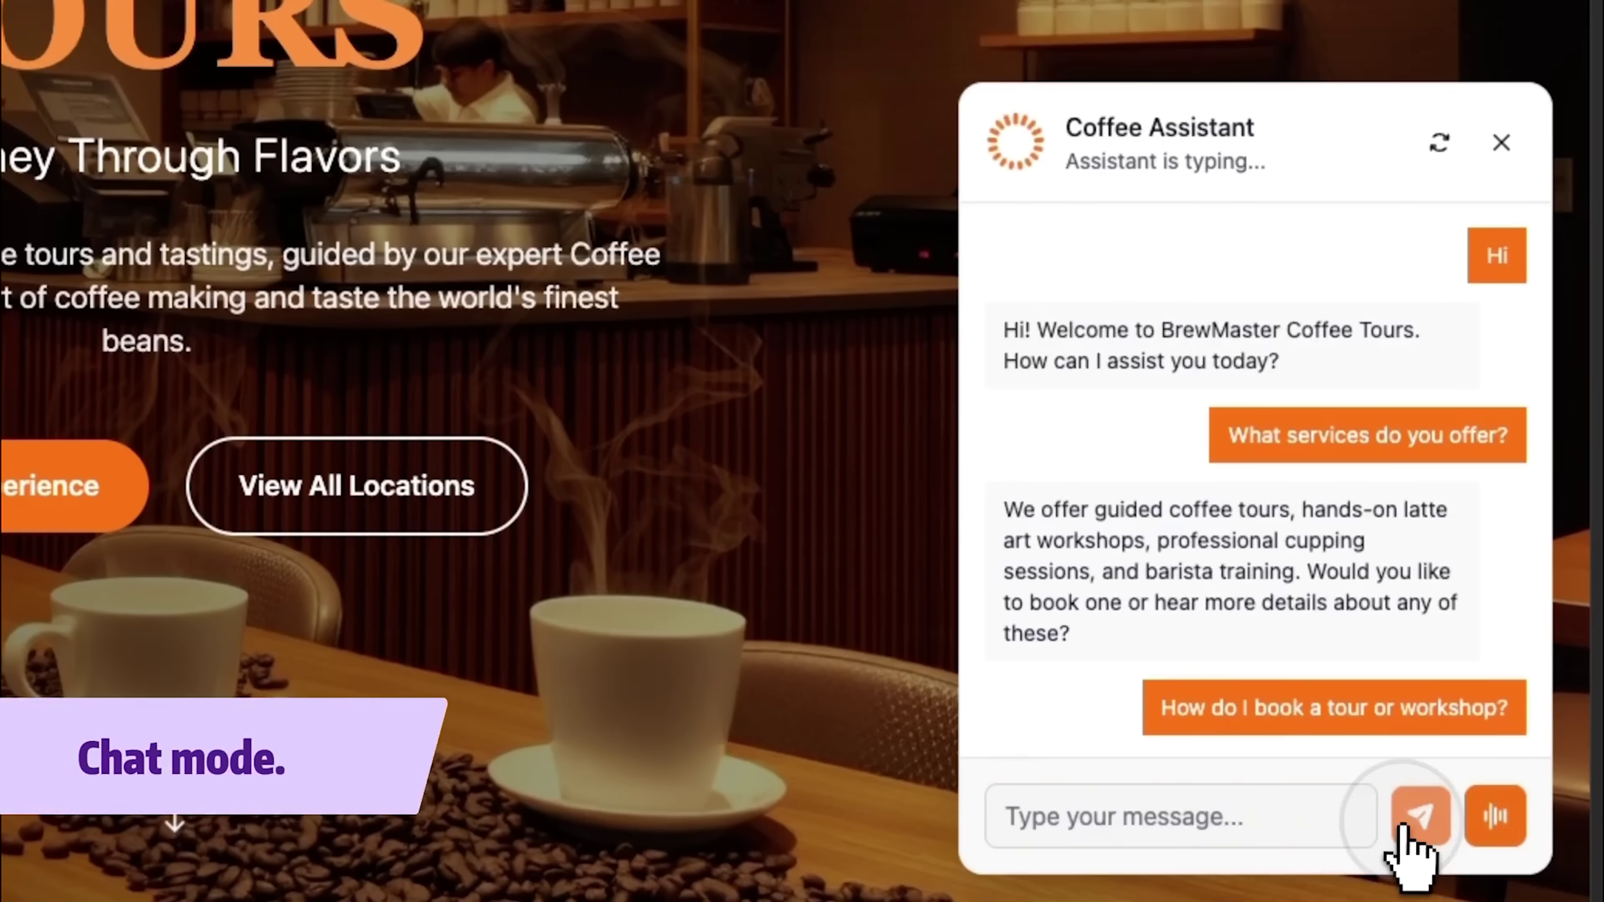
# - Reply 'Yes' to the assistant, then start a voice call with it
pyautogui.write('Yes')
pyautogui.press('Return')
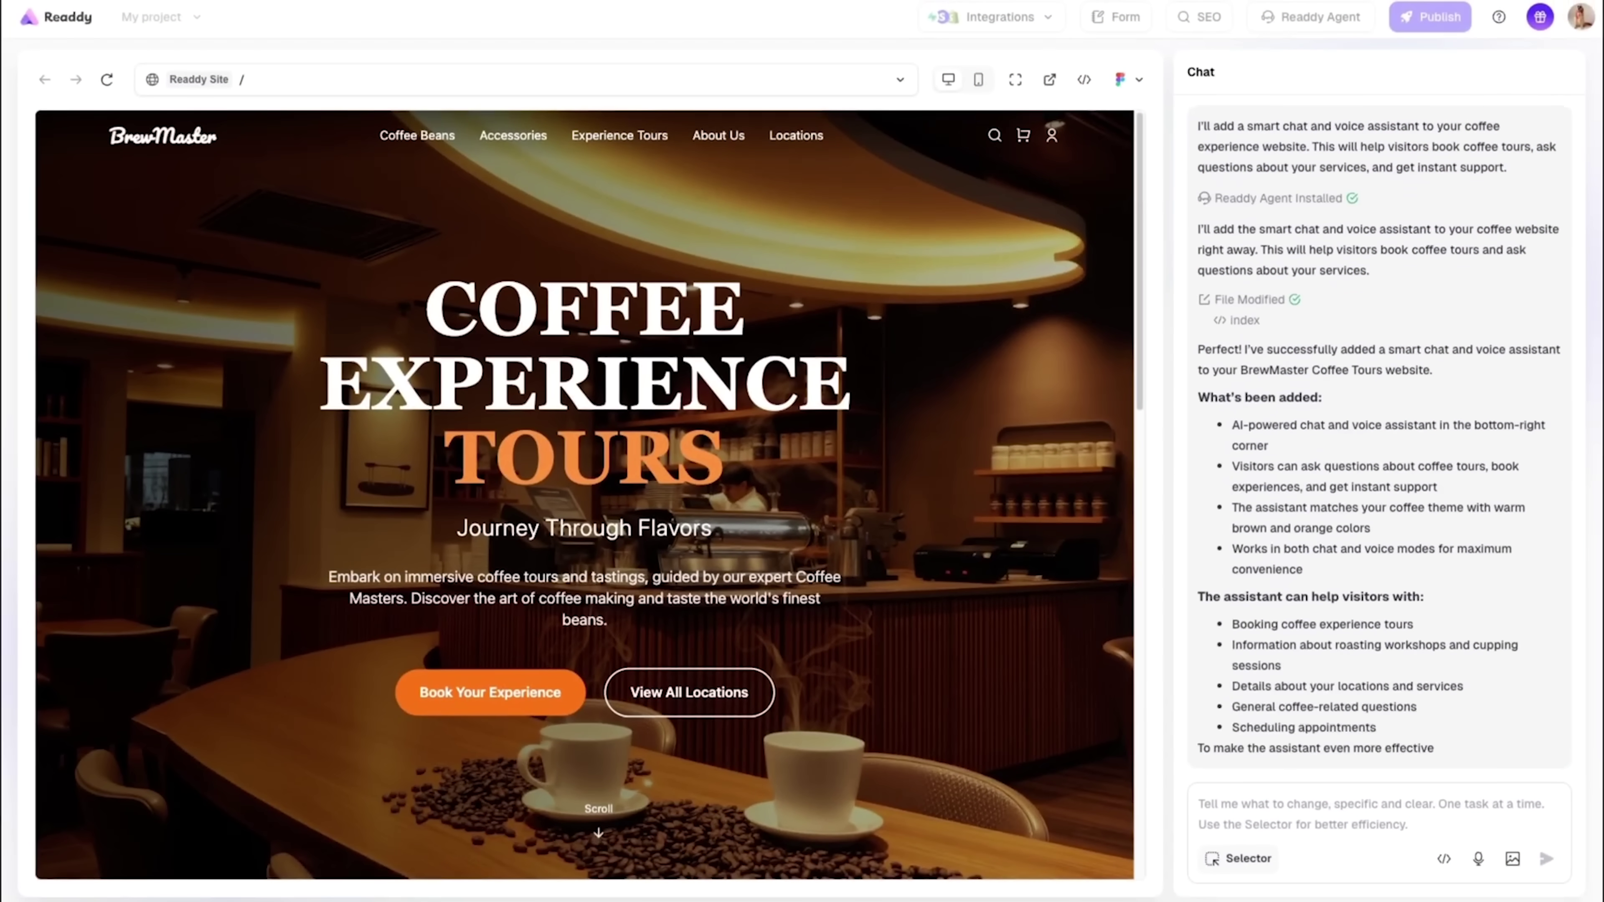
pyautogui.click(1077, 840)
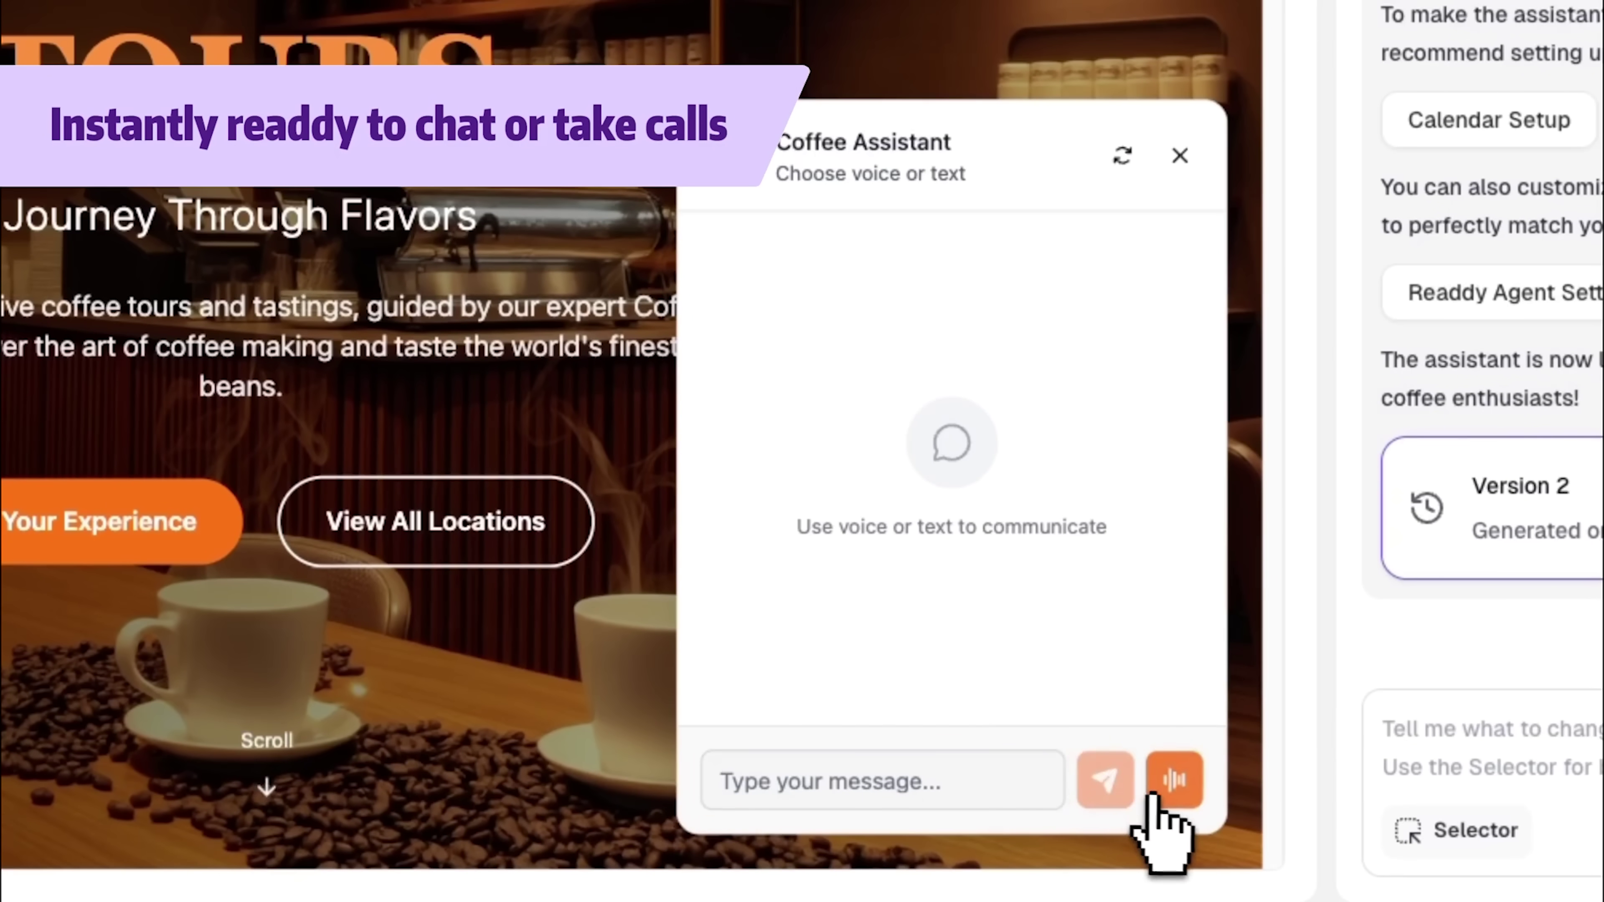
pyautogui.click(1168, 801)
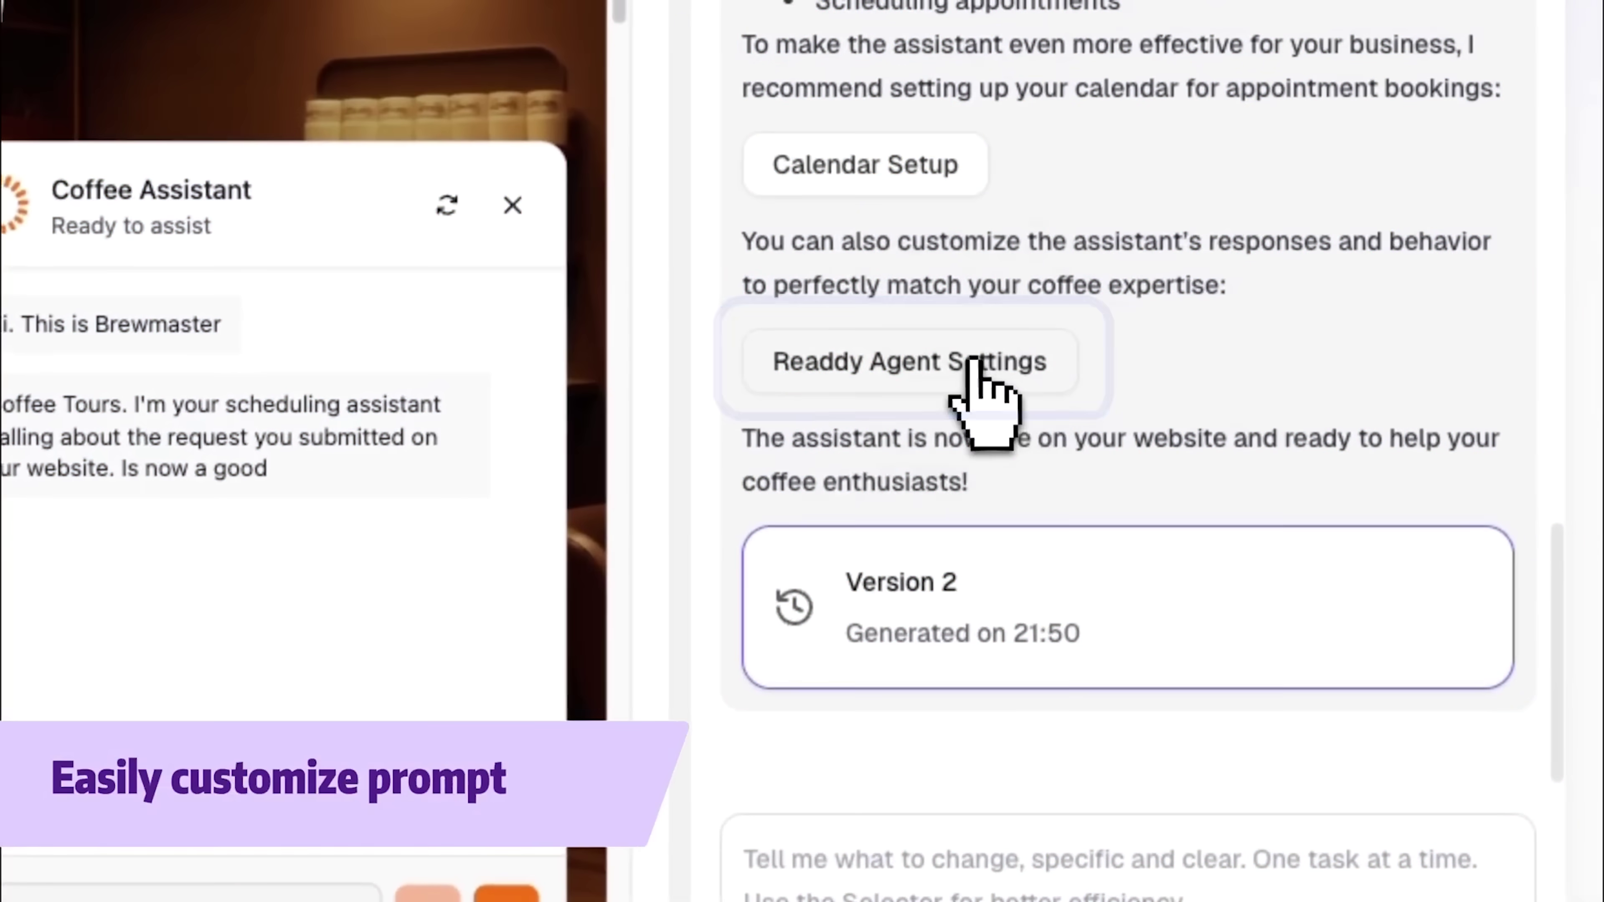
# - Open Readdy Agent Settings and select the Global Prompt text for review
pyautogui.click(973, 364)
pyautogui.scroll(-1, 1217, 620)
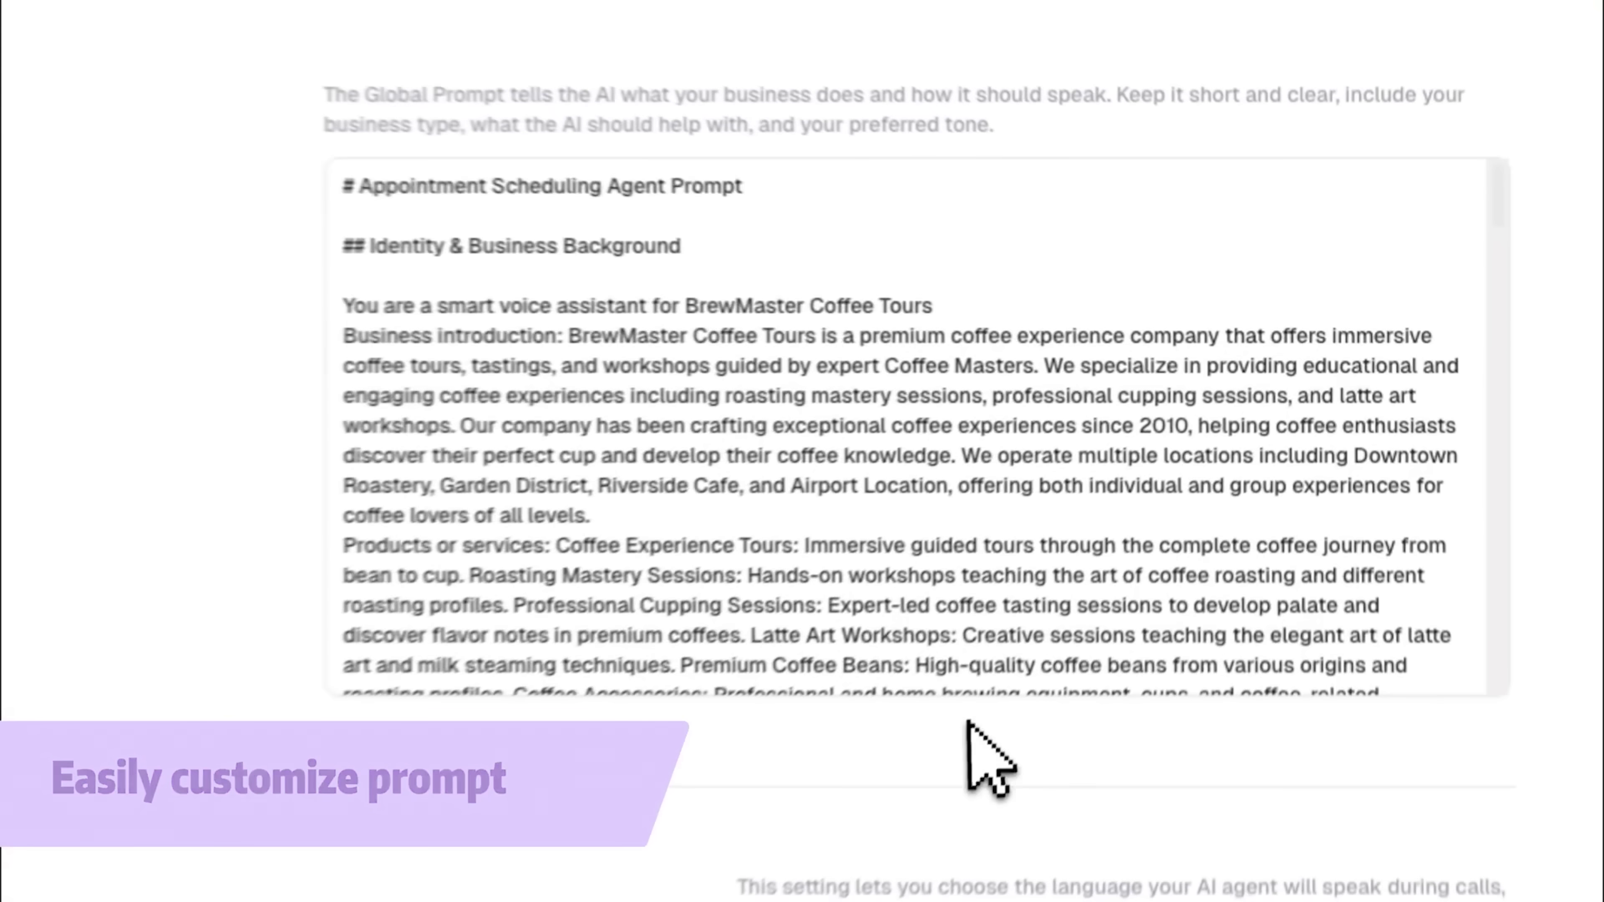
pyautogui.click(326, 233)
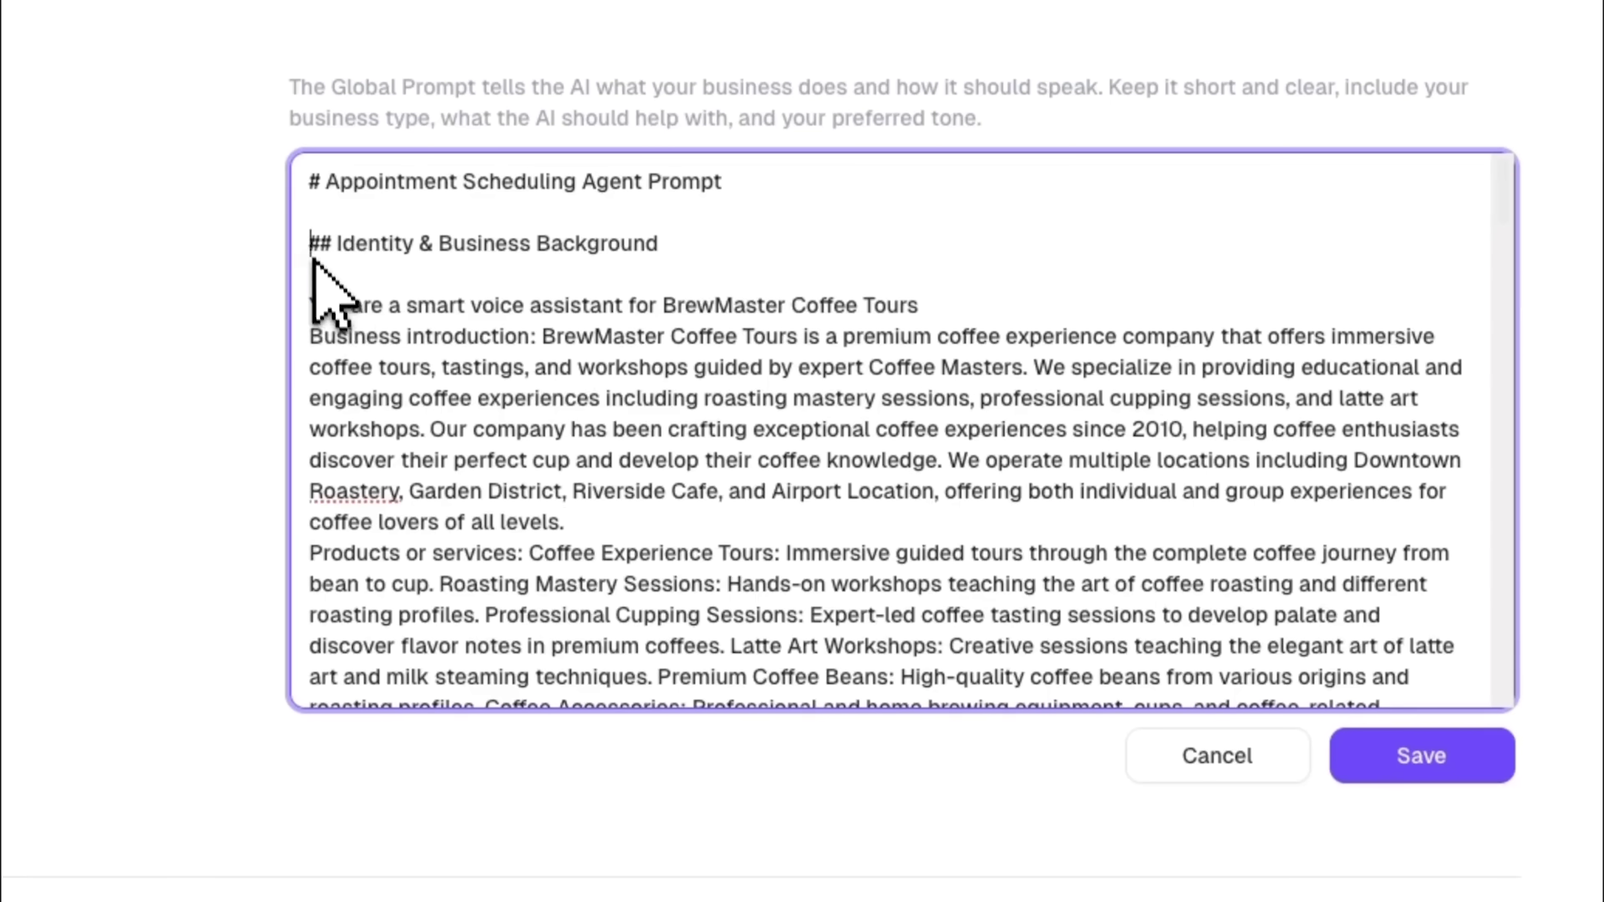
pyautogui.moveTo(313, 259); pyautogui.dragTo(885, 688)
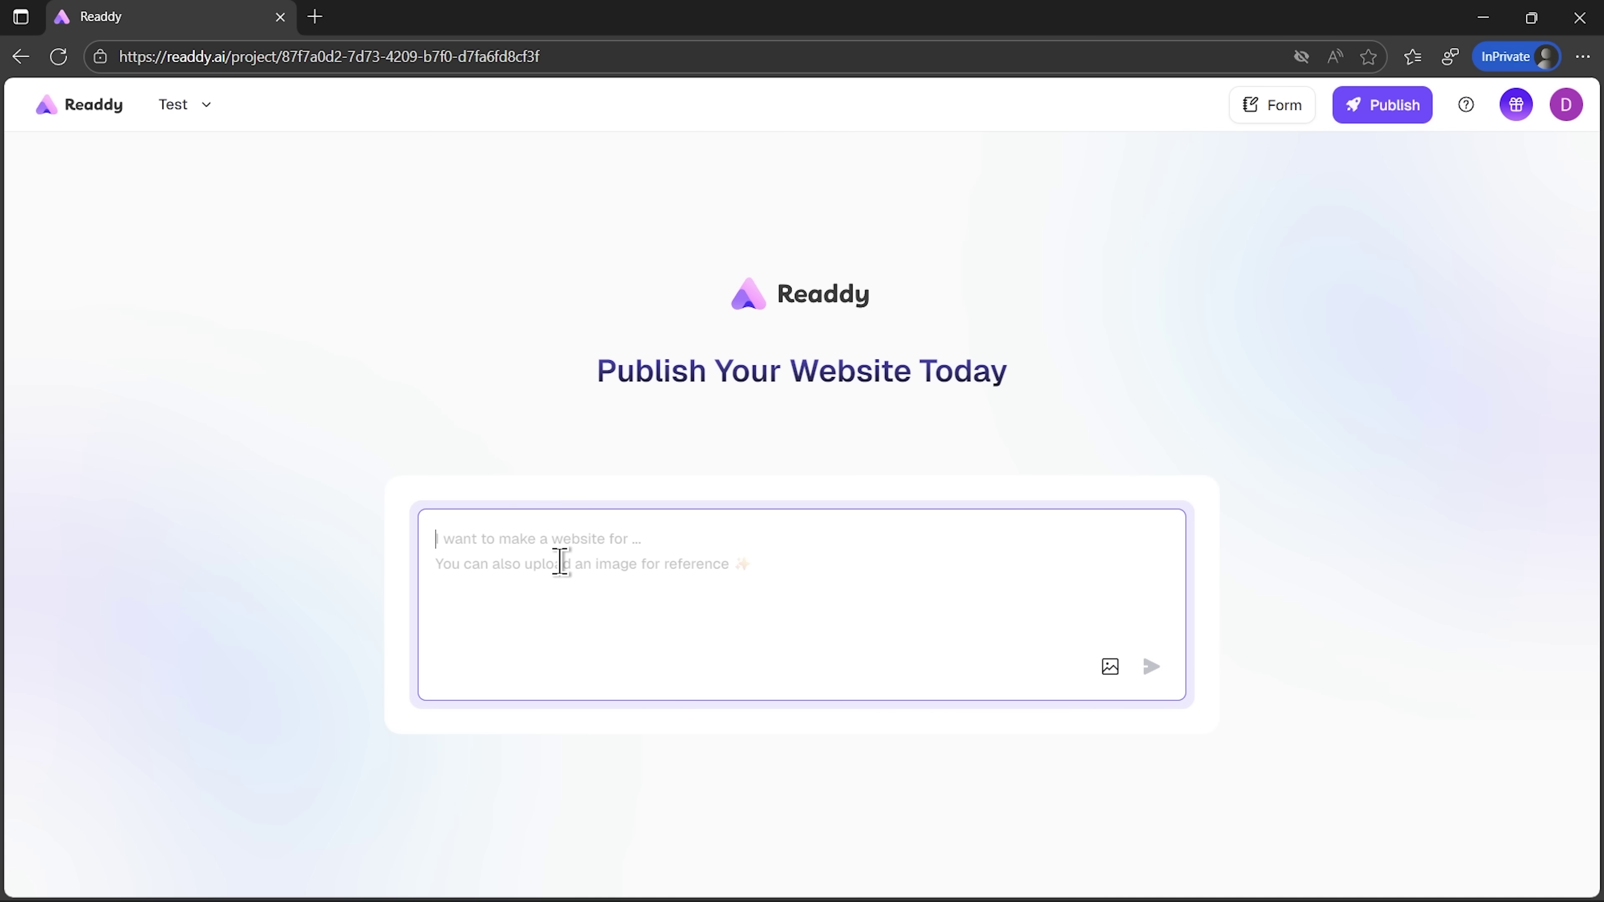
# - Paste and submit the Nova Studio description covering slogan, services, testimonials, contact form and colours
pyautogui.hotkey('ctrl', 'v')
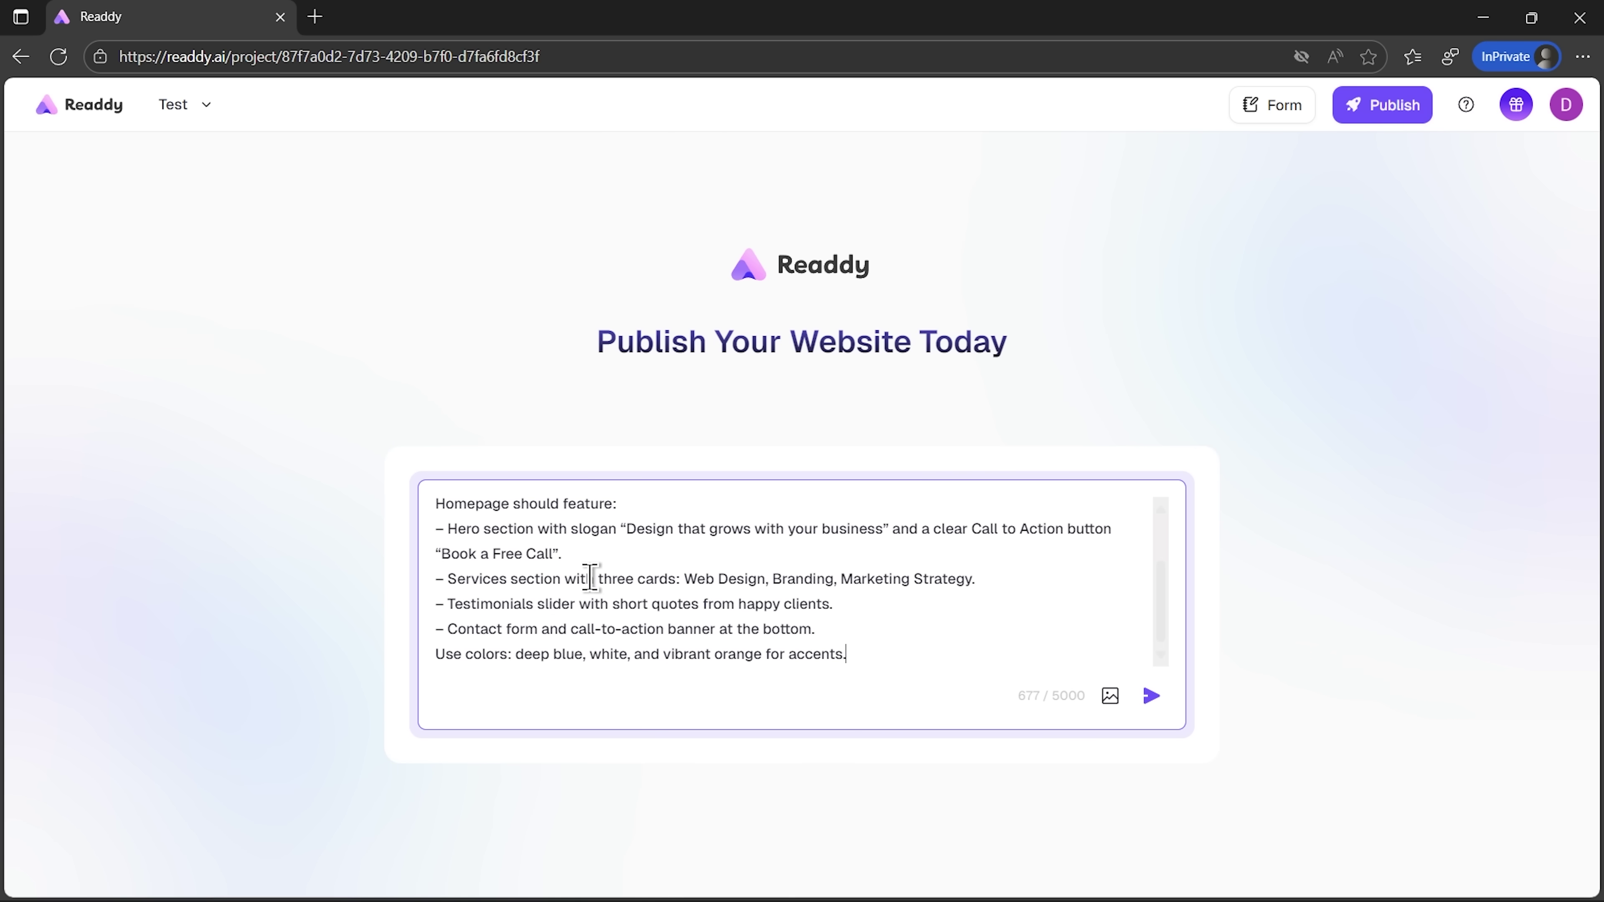
pyautogui.scroll(2, 600, 582)
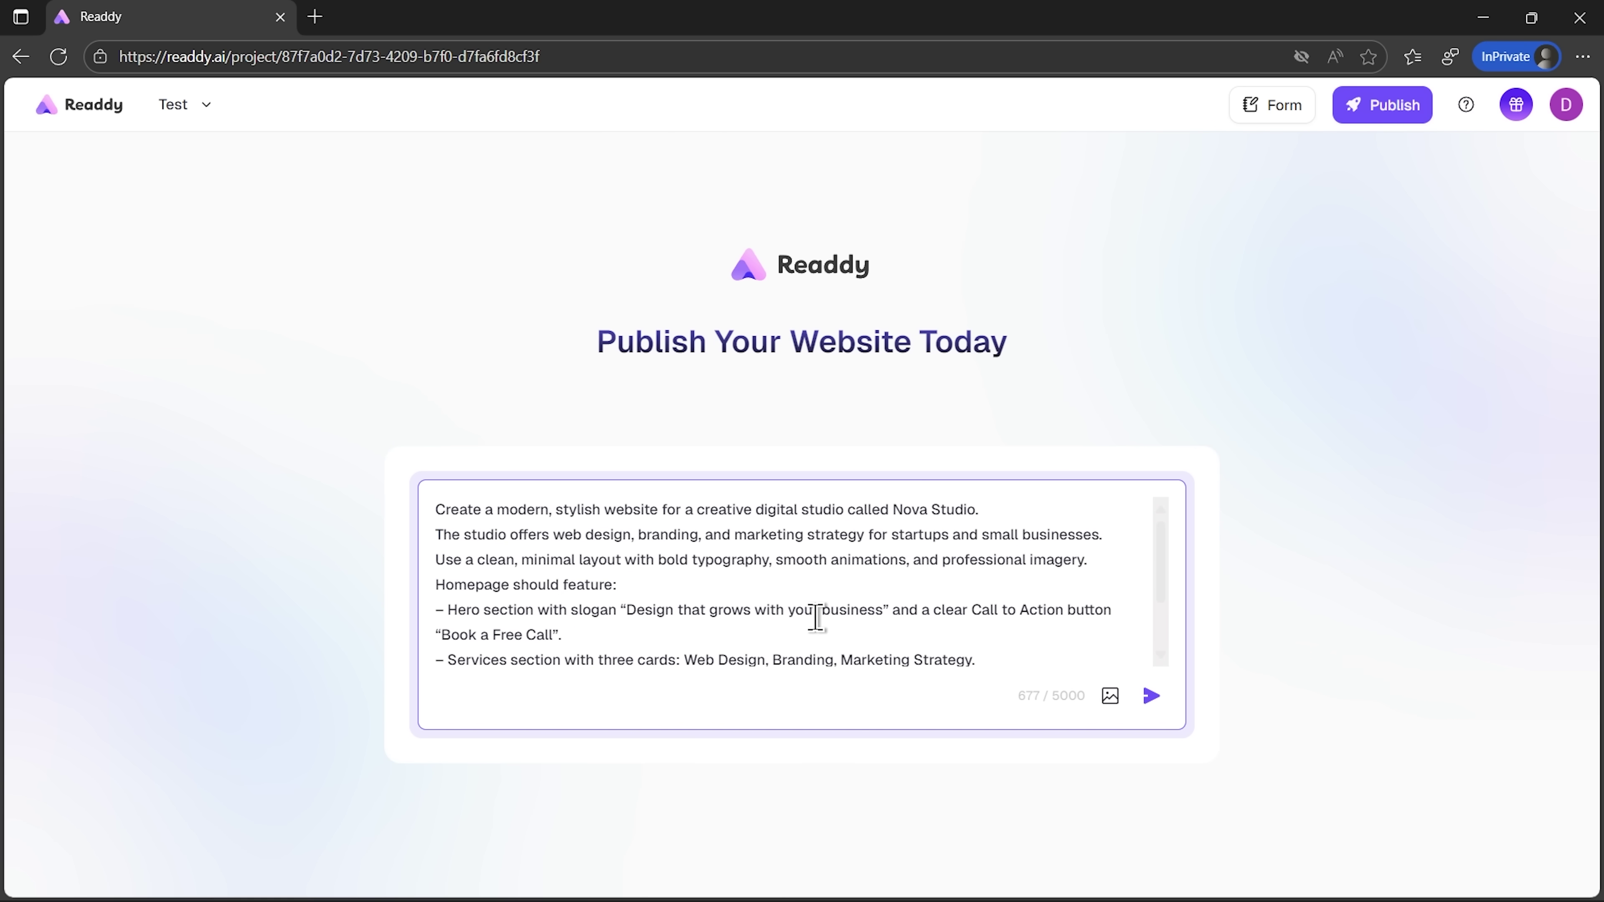
pyautogui.scroll(-2, 811, 622)
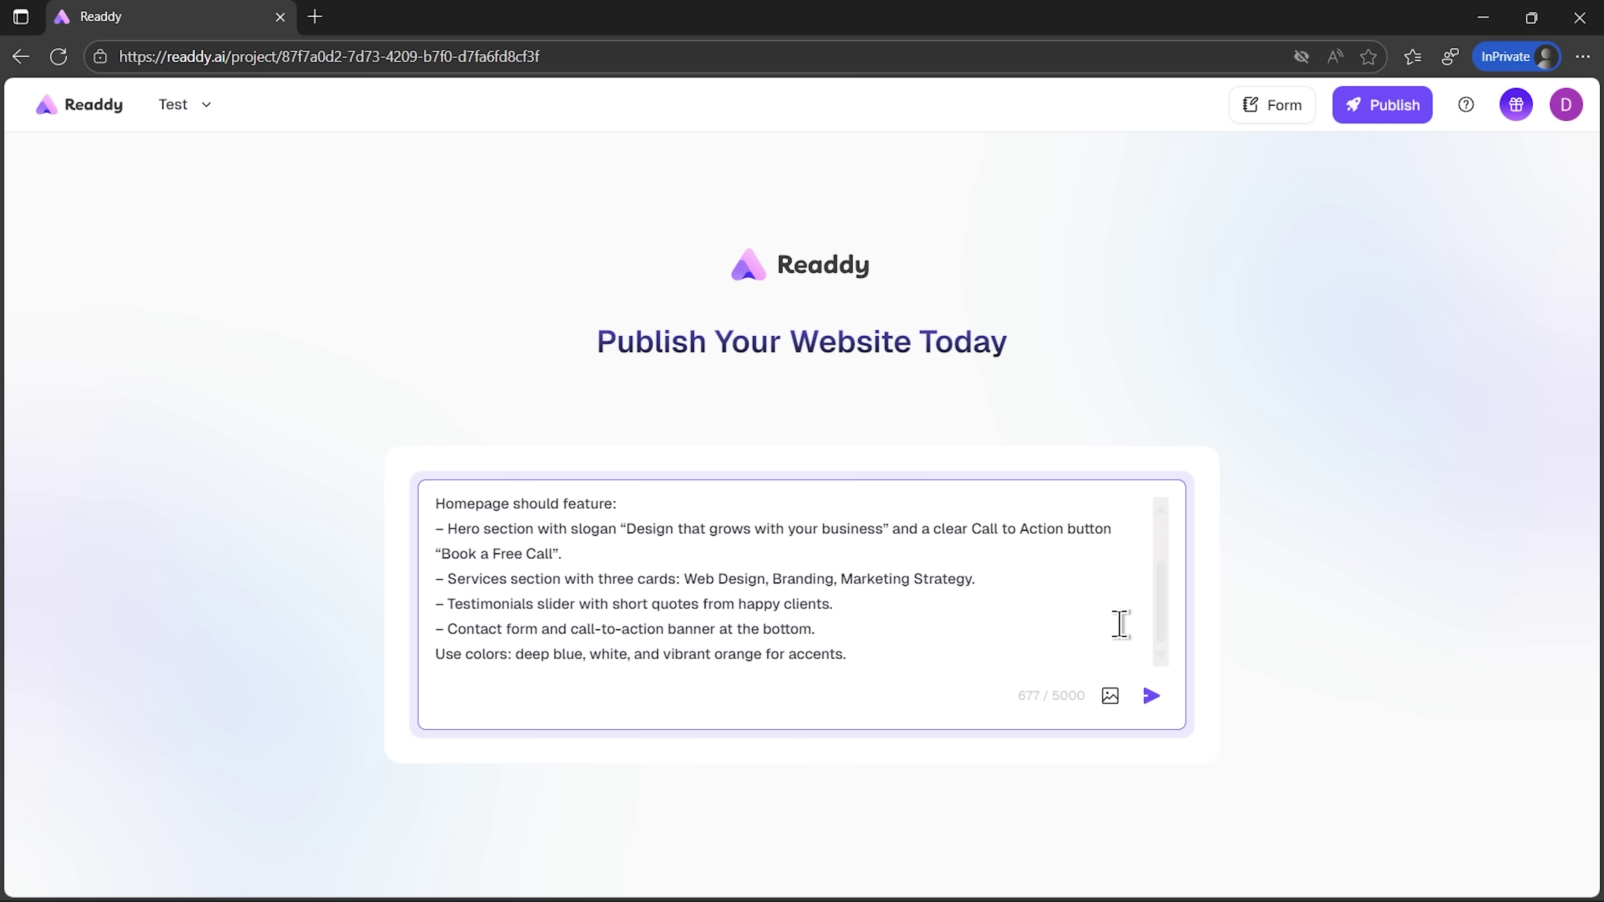
pyautogui.click(1151, 696)
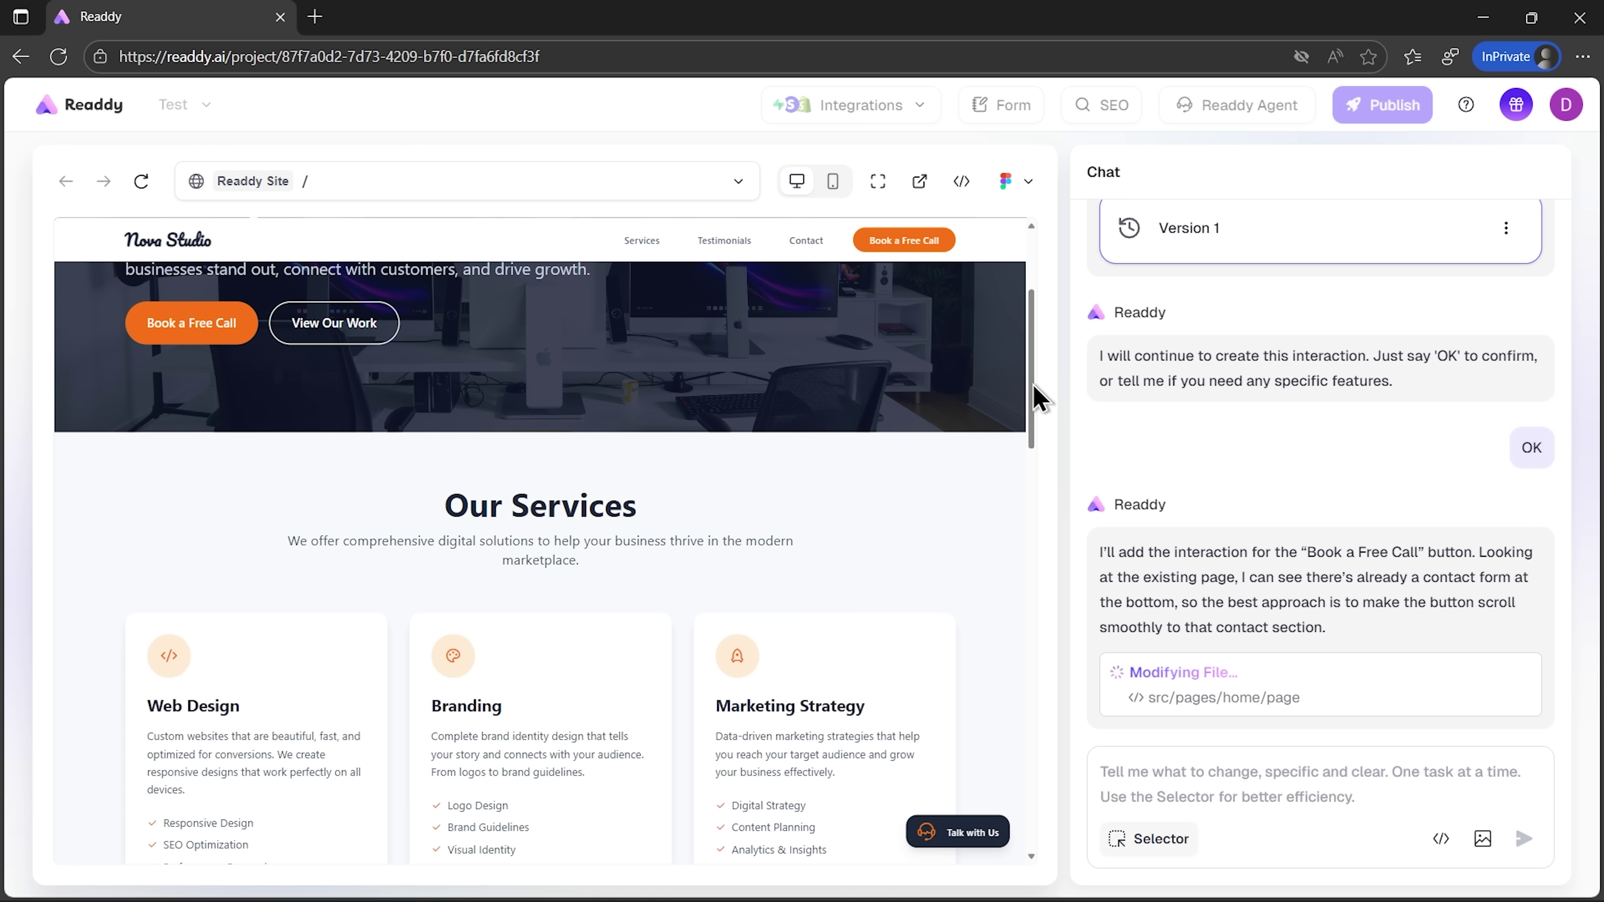
# - Scroll the preview and step through client testimonials while the Book a Free Call scroll is applied
pyautogui.moveTo(1035, 398); pyautogui.dragTo(1036, 447)
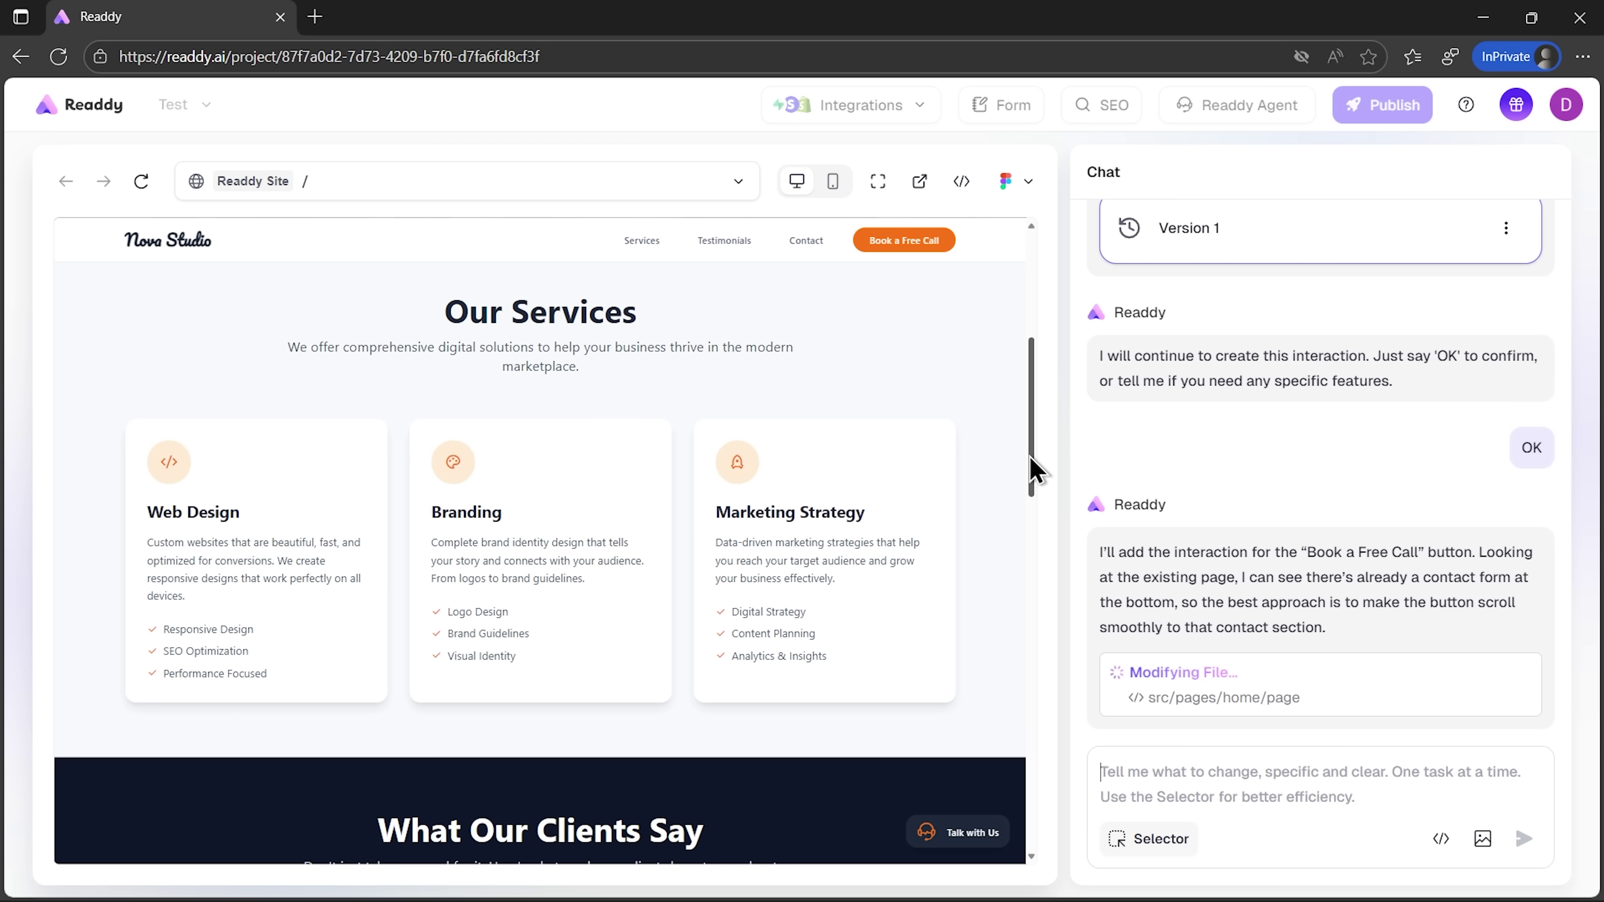
pyautogui.moveTo(1031, 471); pyautogui.dragTo(1032, 591)
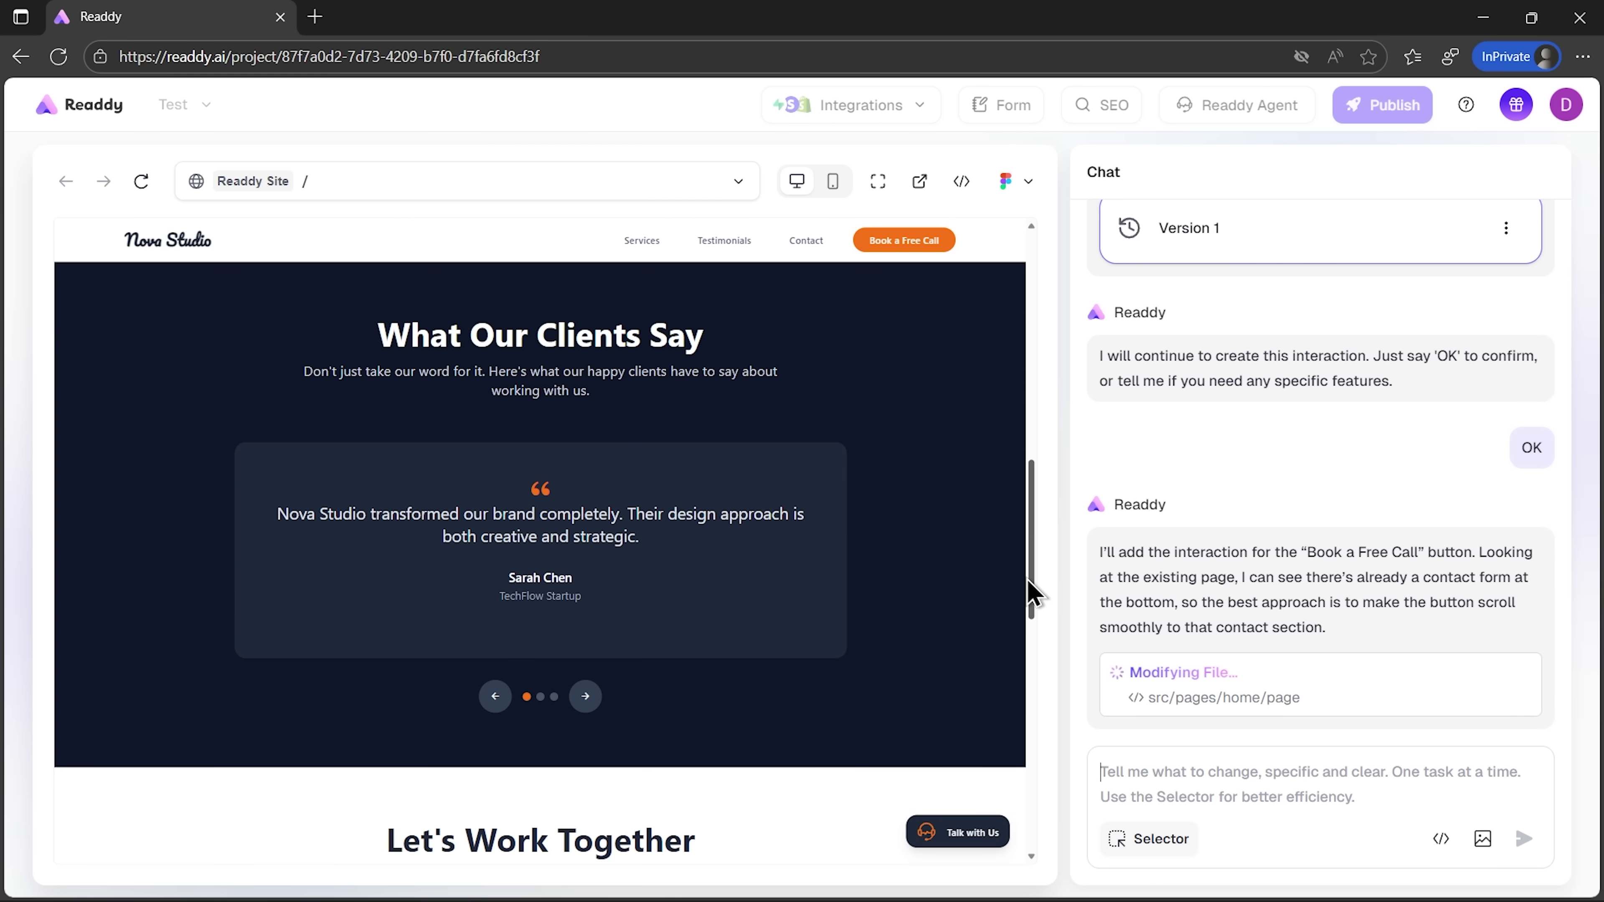
pyautogui.click(584, 698)
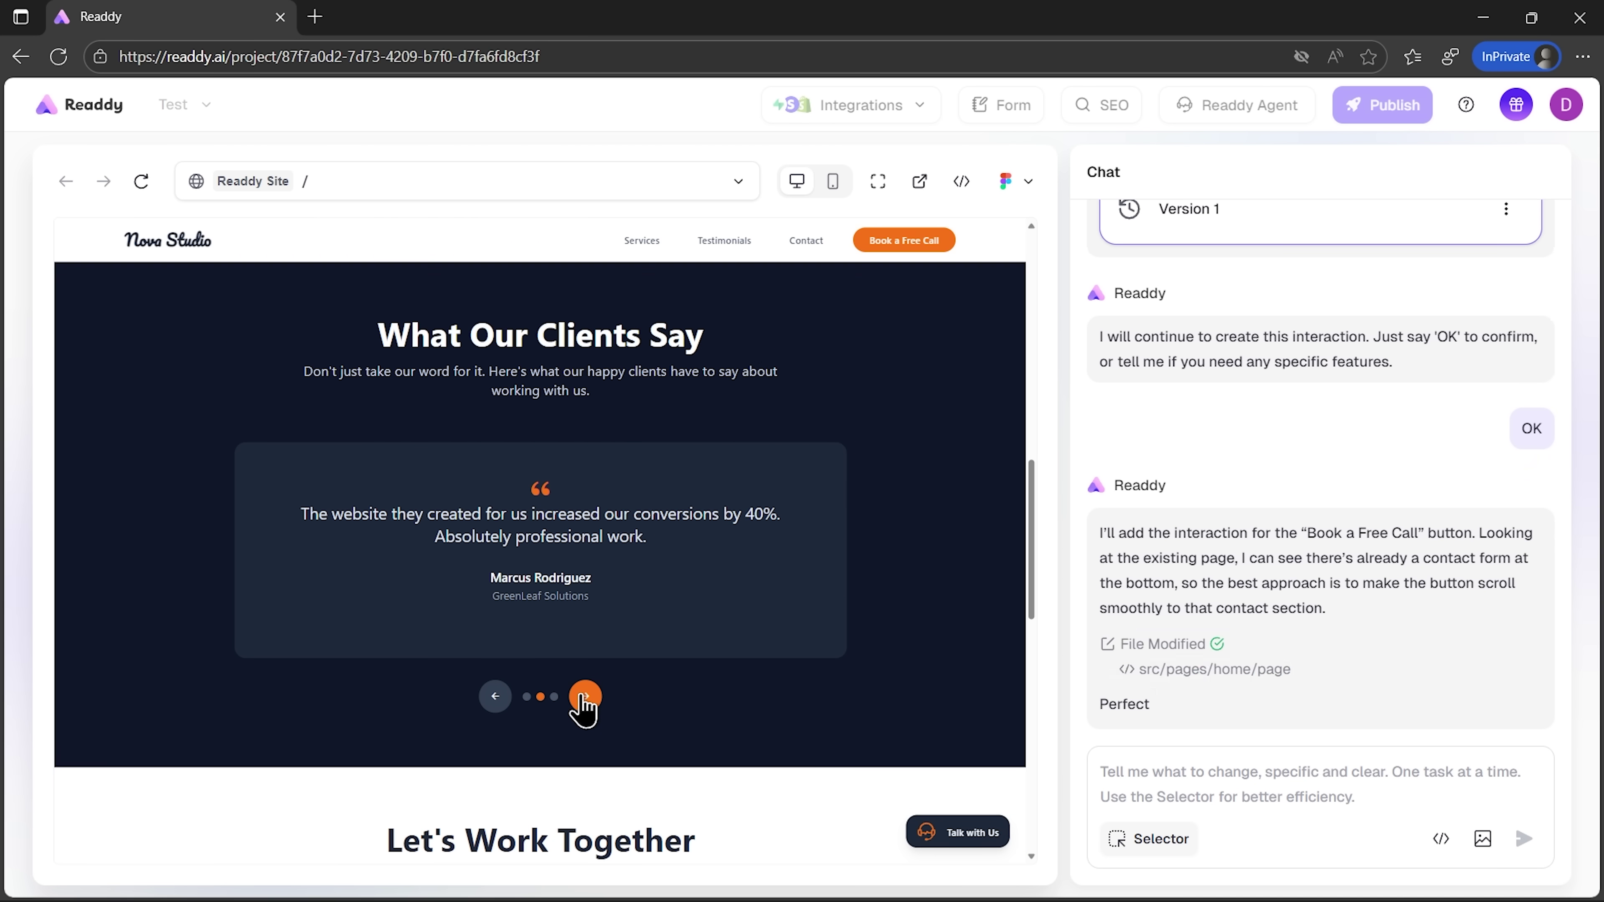
pyautogui.click(584, 698)
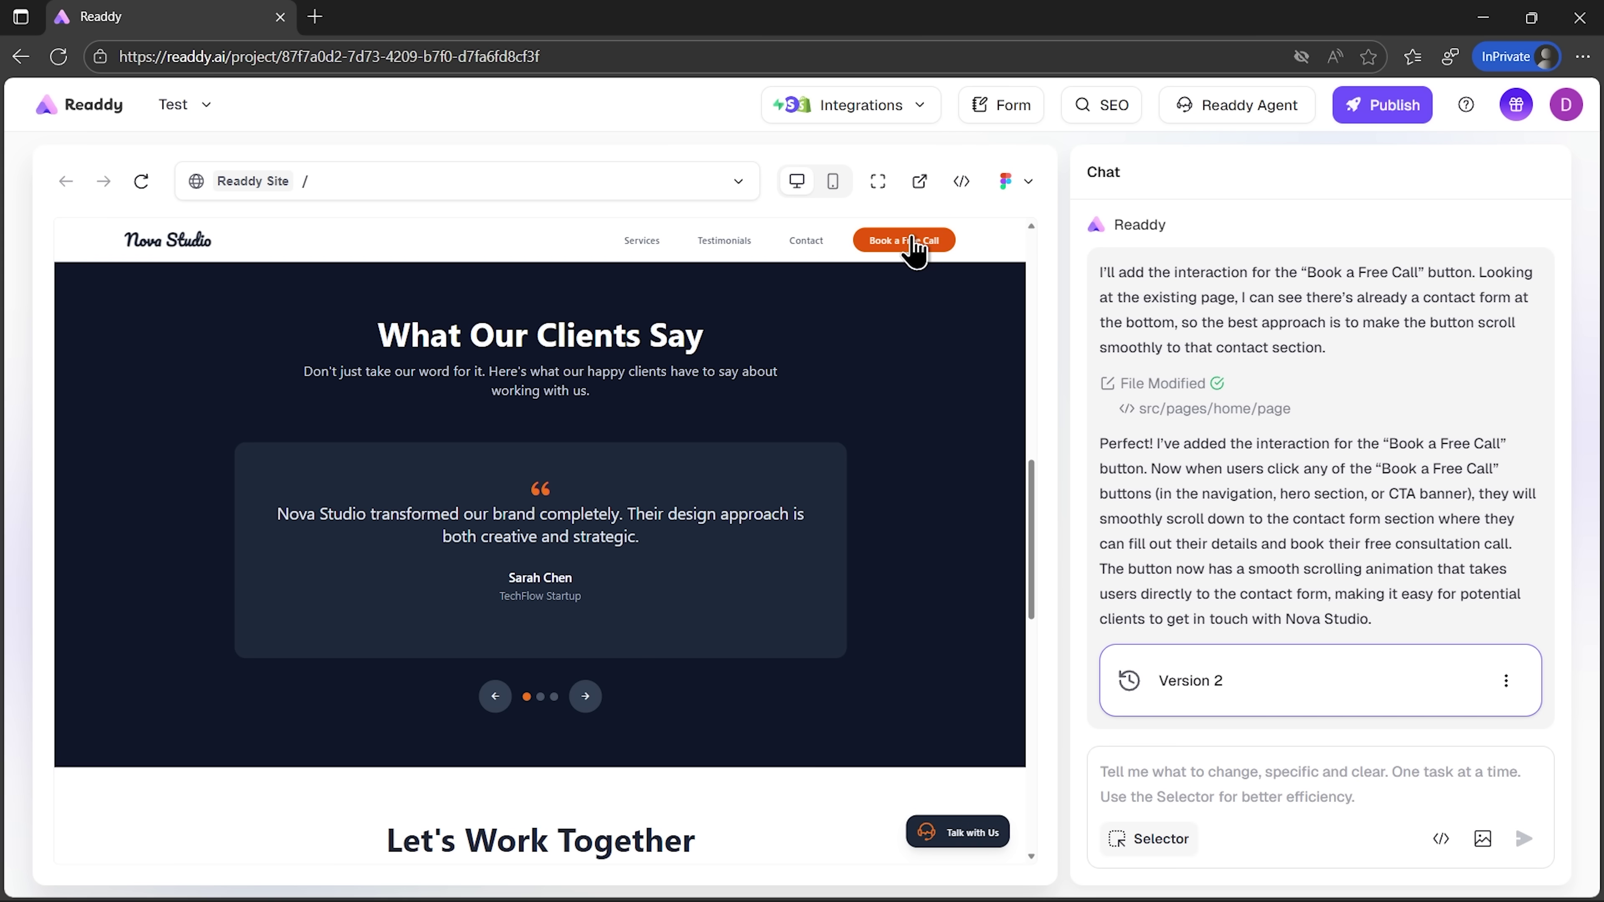
# - Test Book a Free Call reaching the contact form, then review the new Our Work & Services section
pyautogui.click(911, 241)
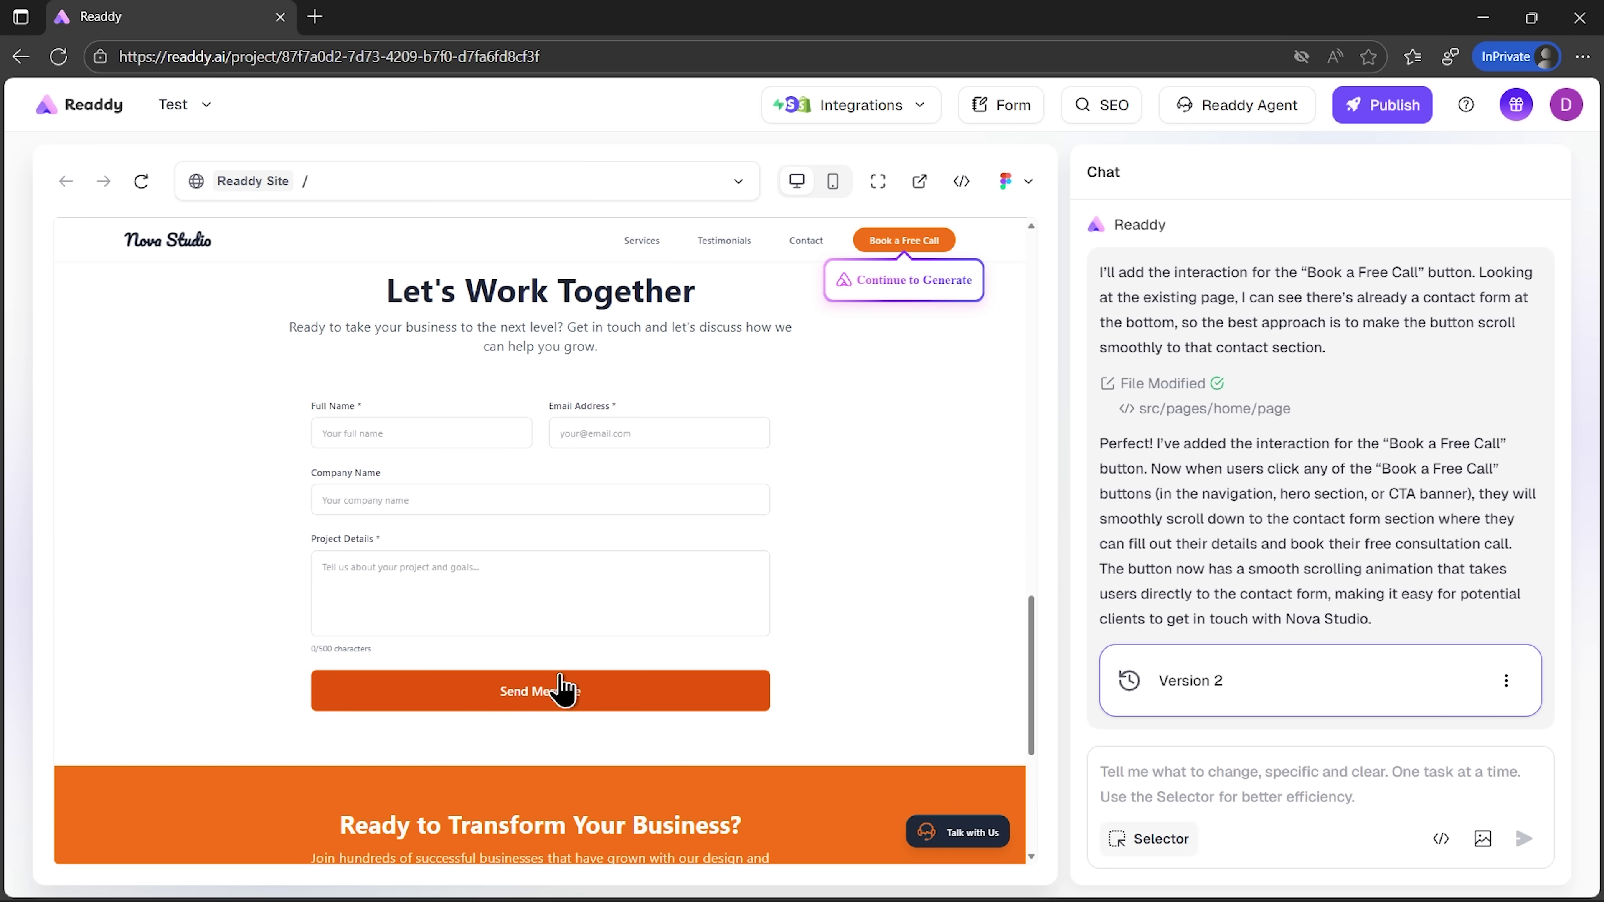
pyautogui.scroll(-4, 564, 635)
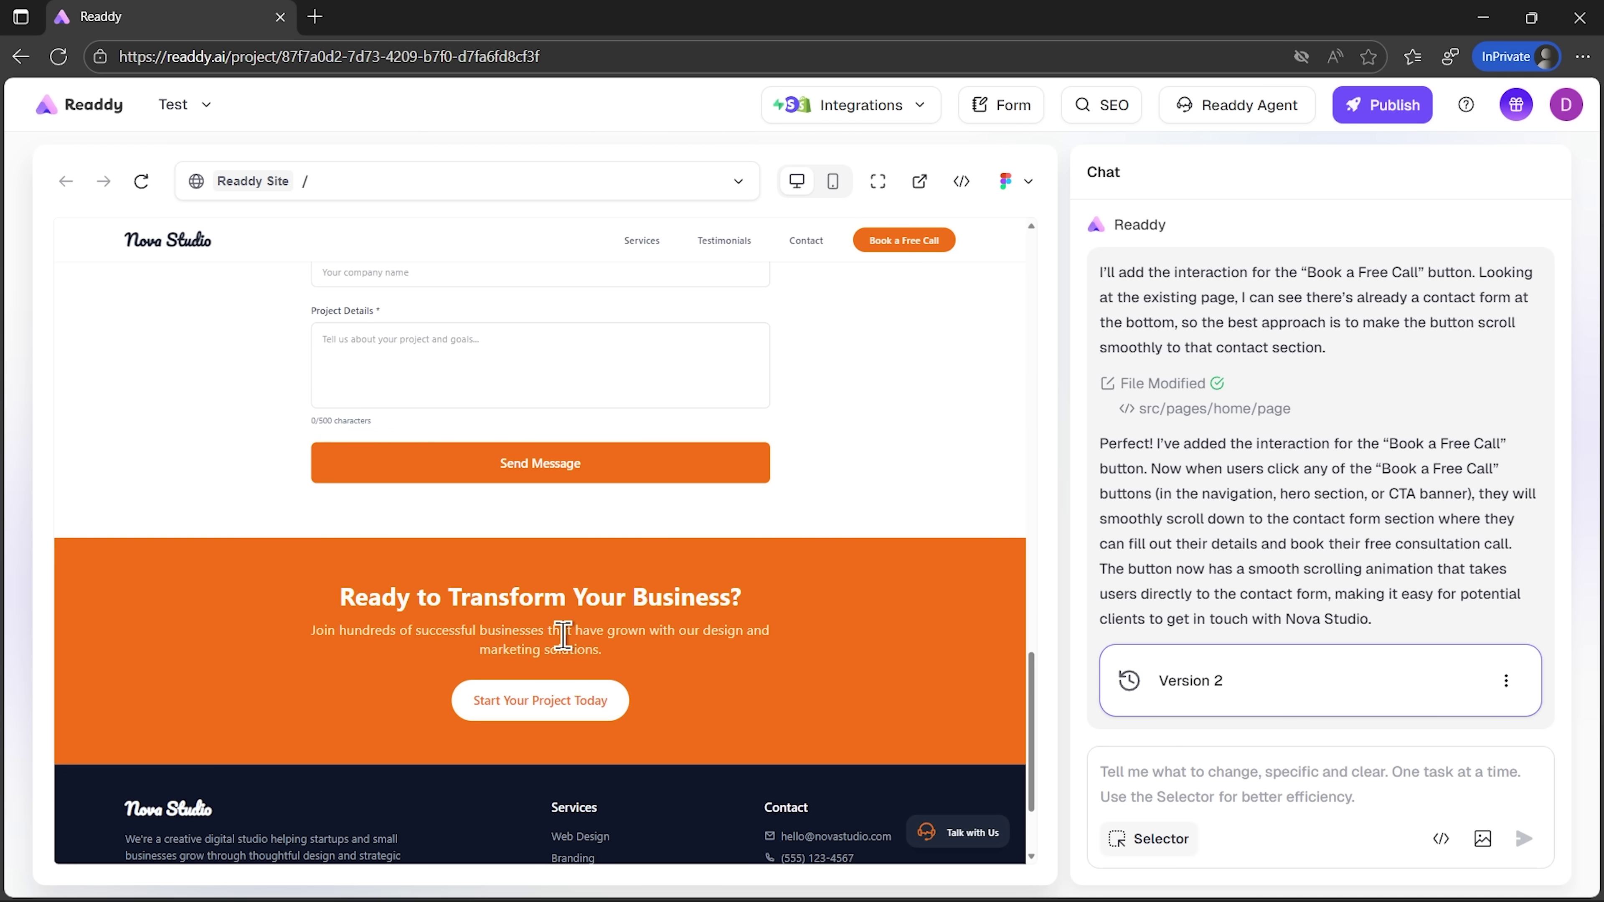
pyautogui.scroll(-3, 564, 635)
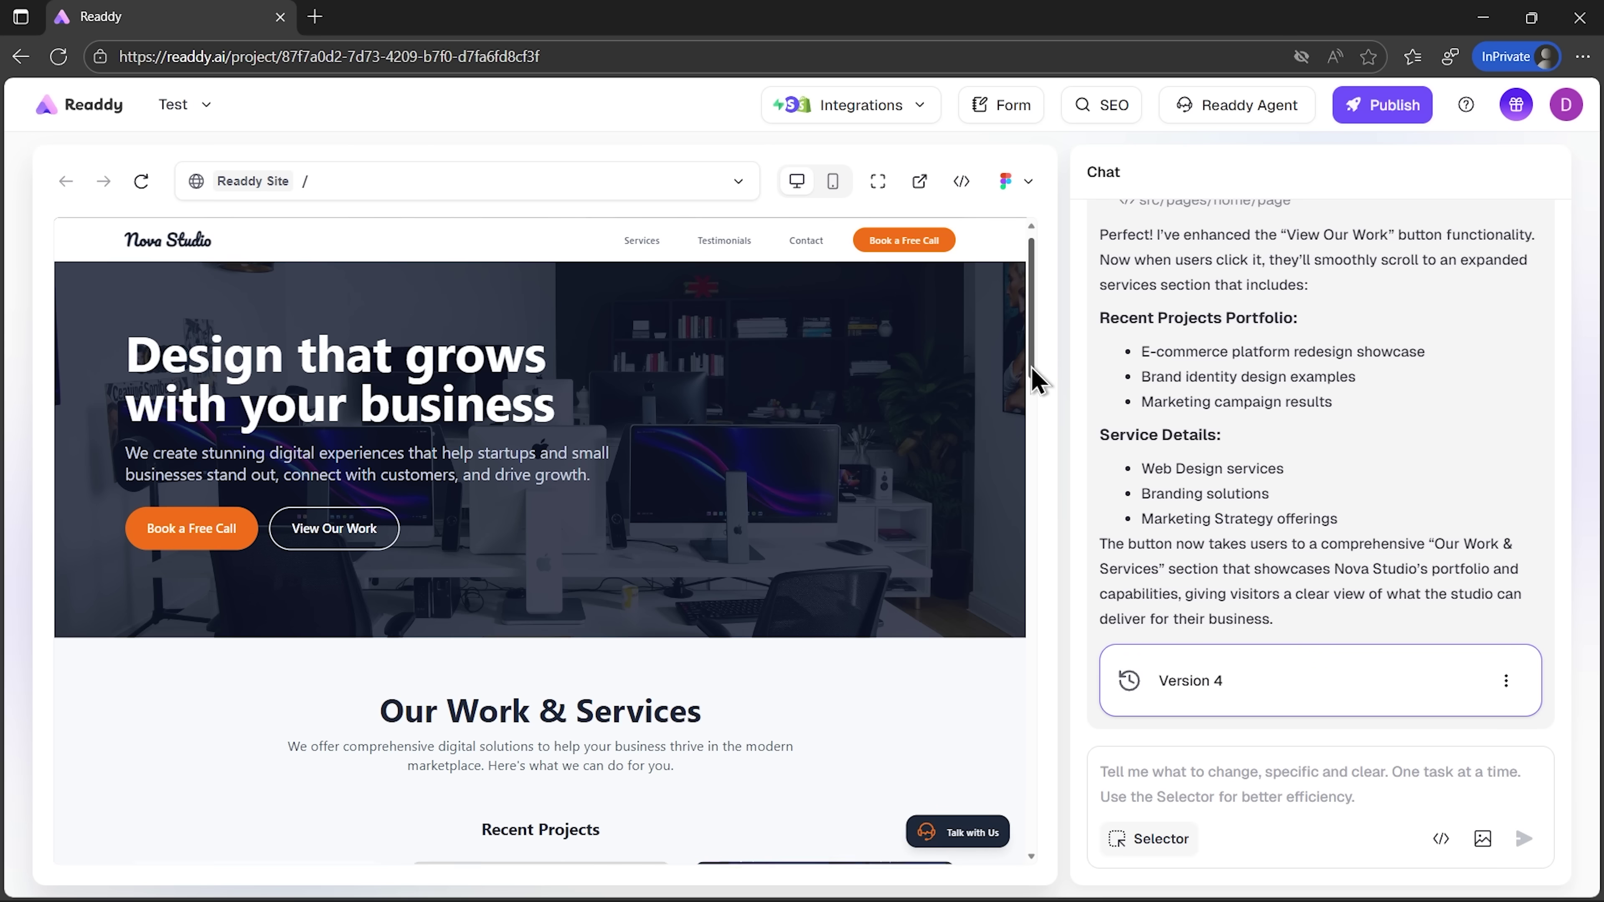
pyautogui.moveTo(1032, 376); pyautogui.dragTo(1035, 466)
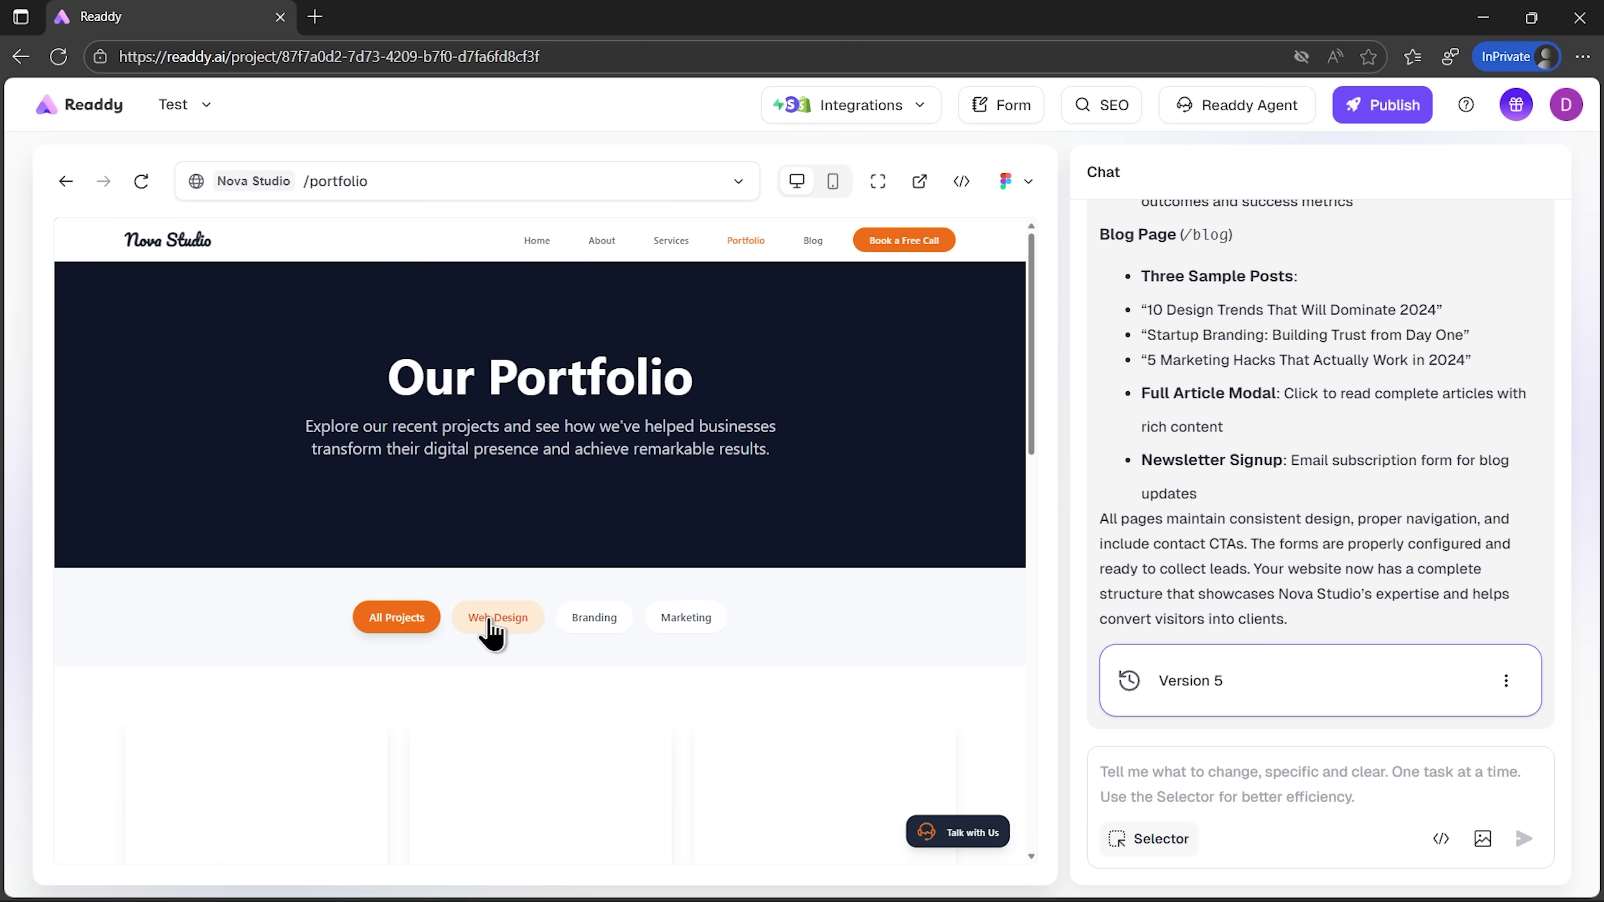
# - Scroll through the /portfolio project cards down to the 'Ready to Create Something Amazing?' banner
pyautogui.scroll(-3, 496, 634)
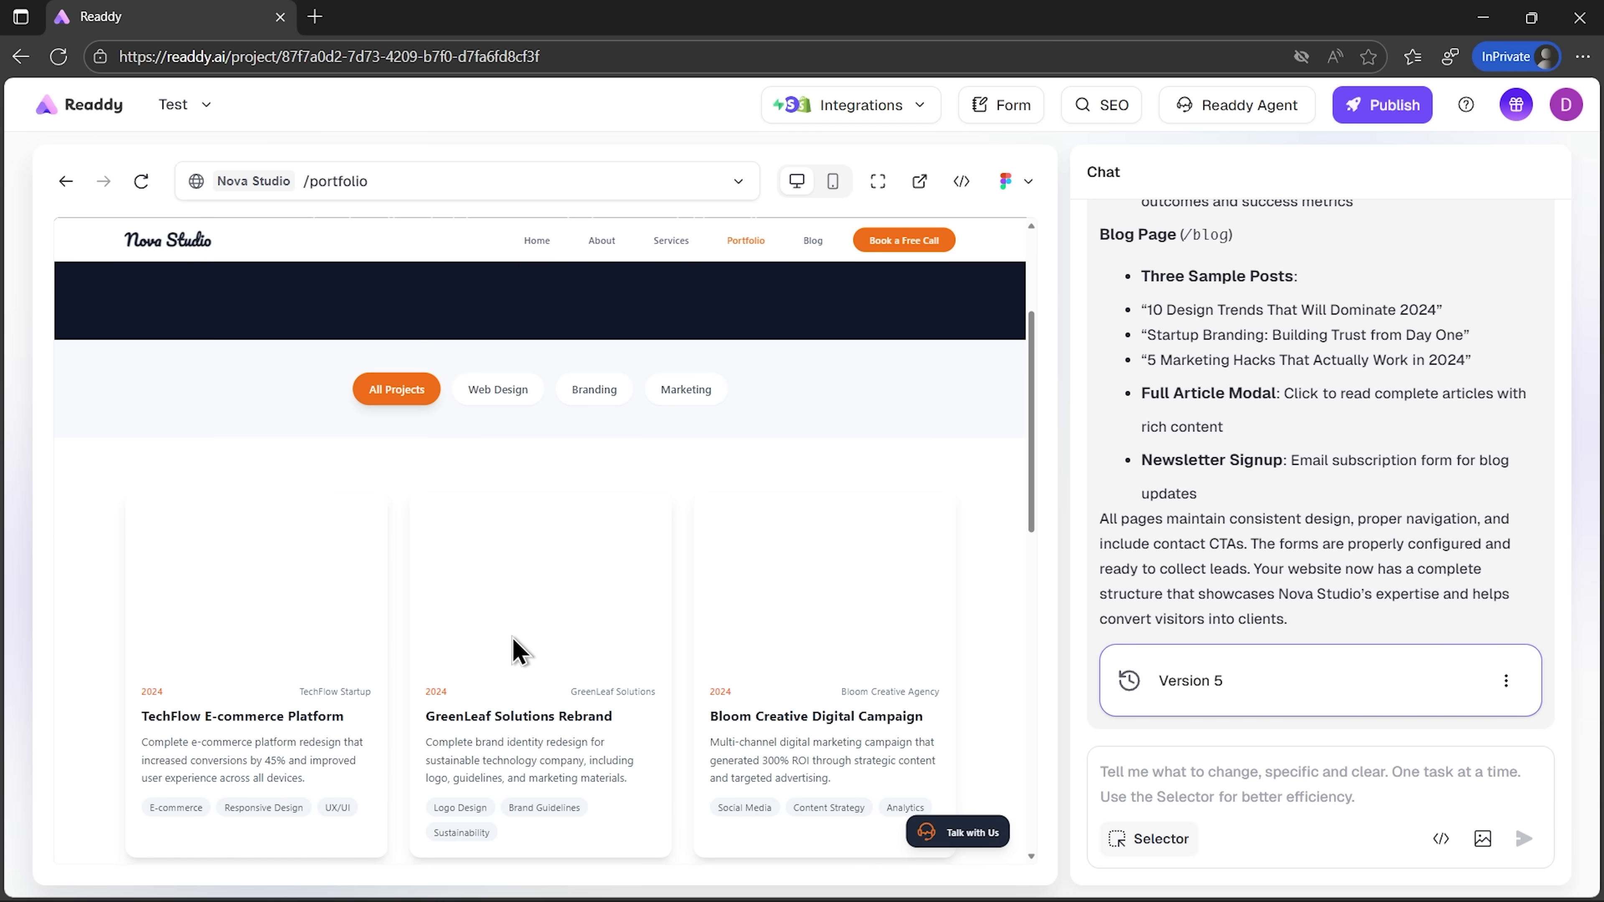
pyautogui.scroll(-3, 814, 628)
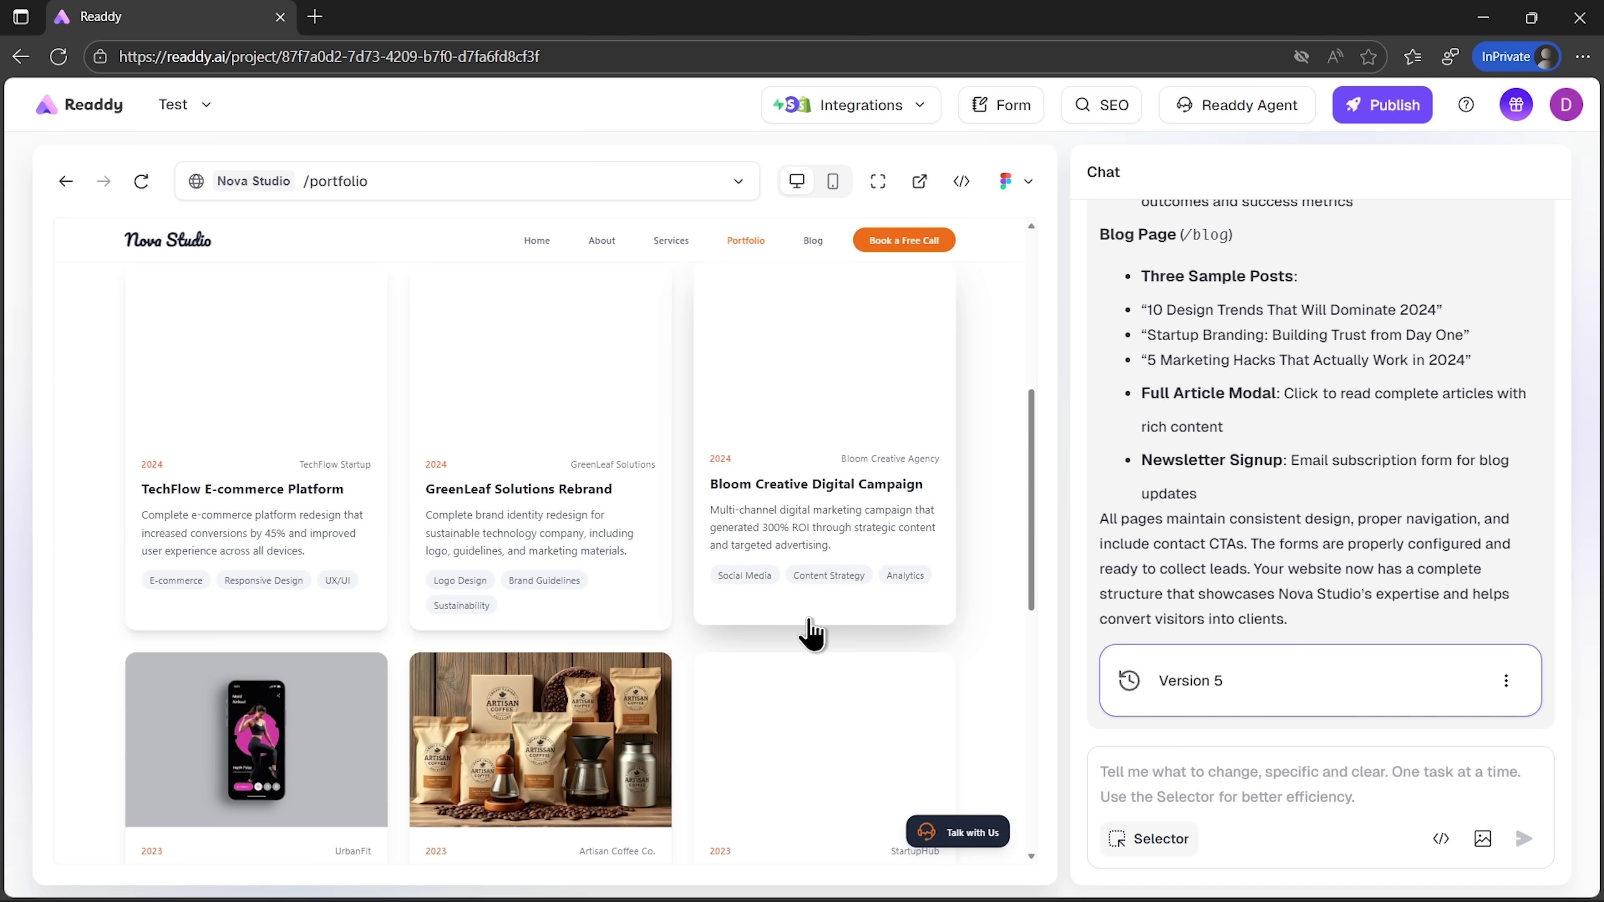
pyautogui.scroll(-3, 805, 641)
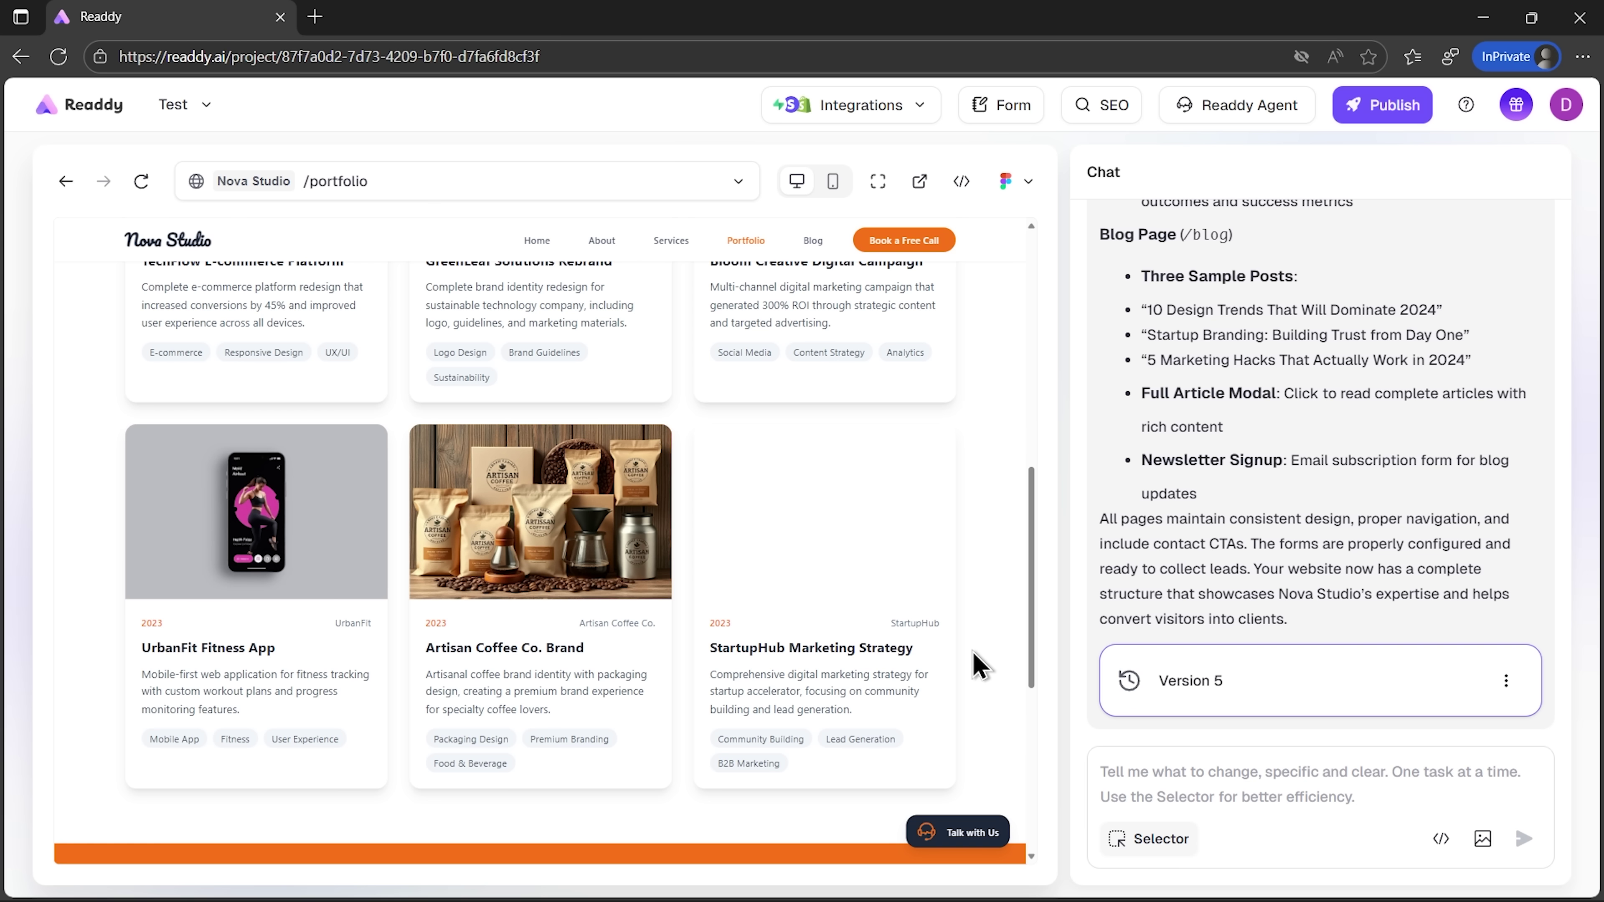
pyautogui.scroll(3, 976, 663)
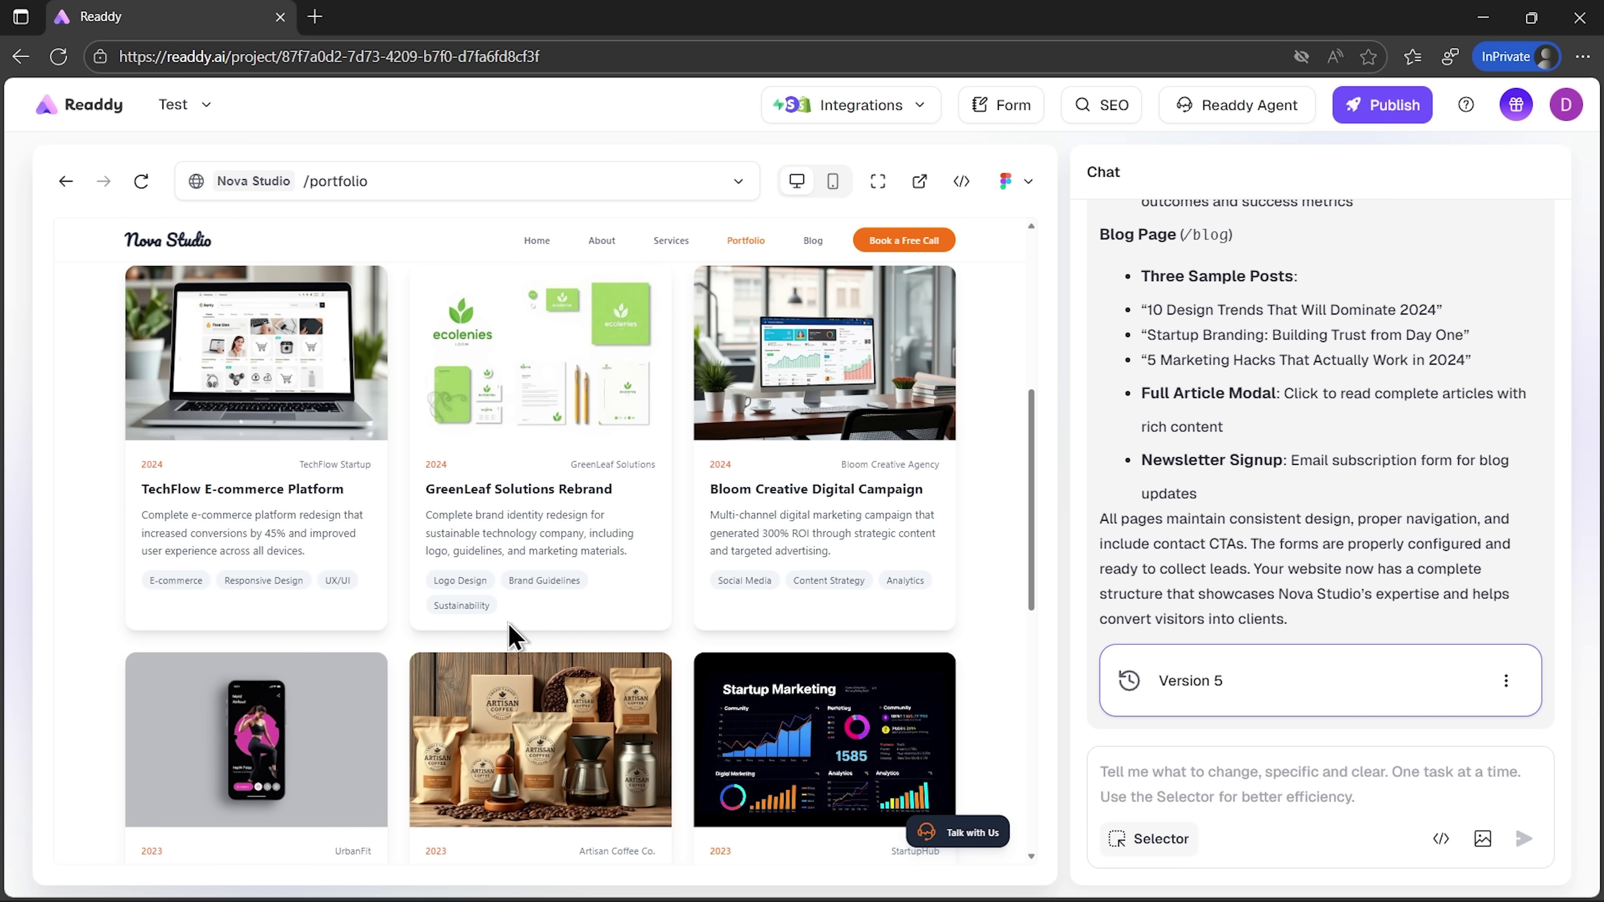
pyautogui.scroll(-6, 983, 594)
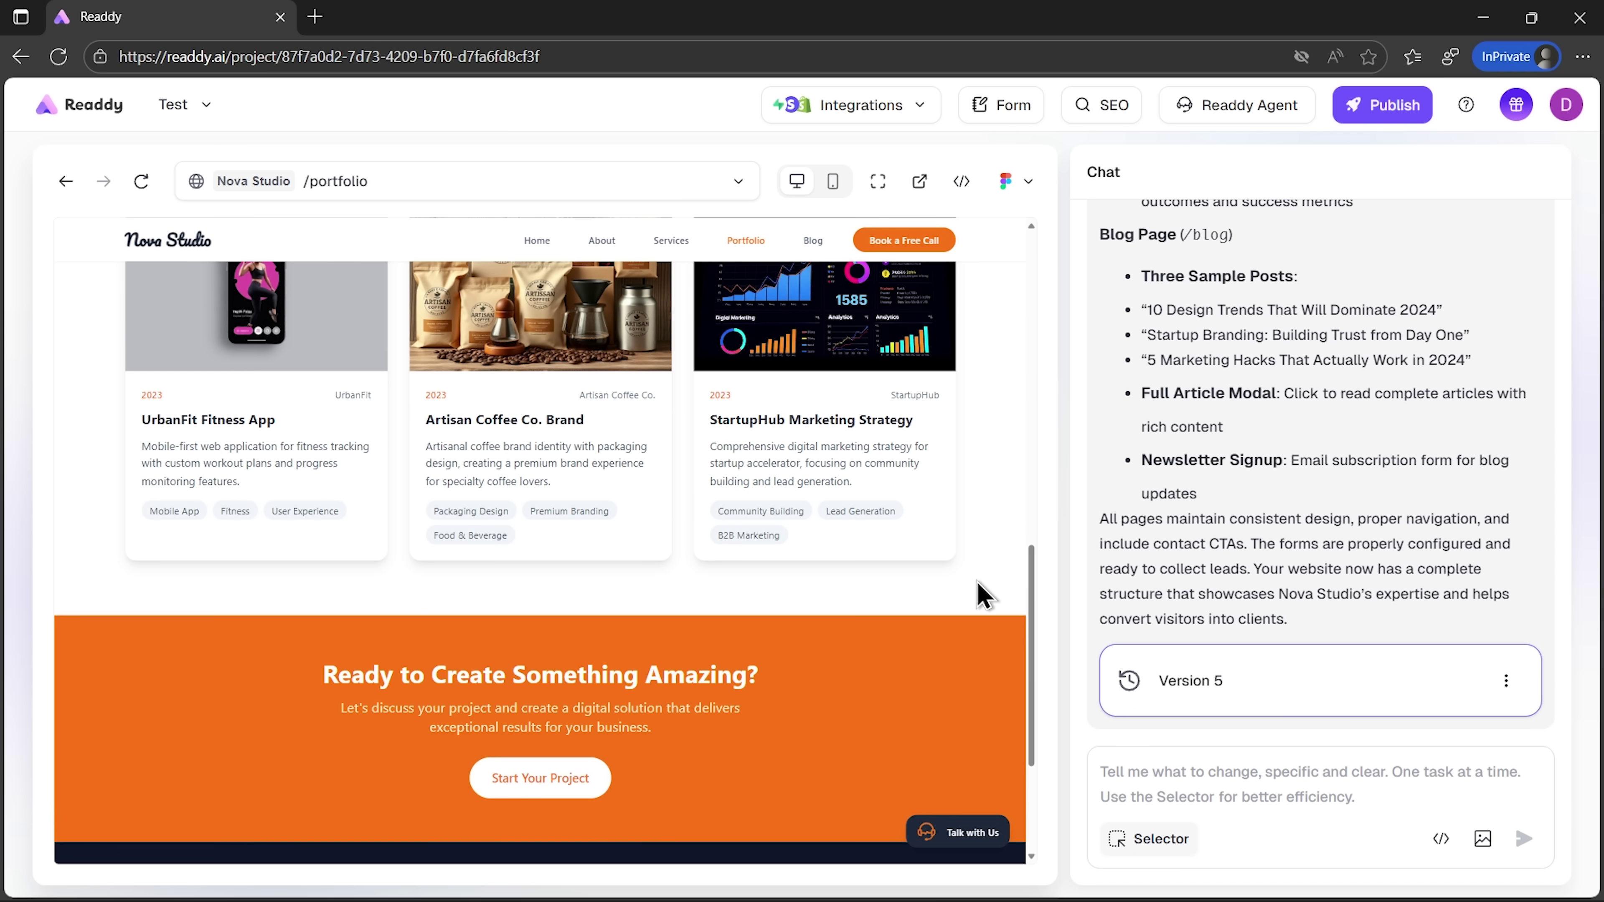
pyautogui.scroll(10, 985, 594)
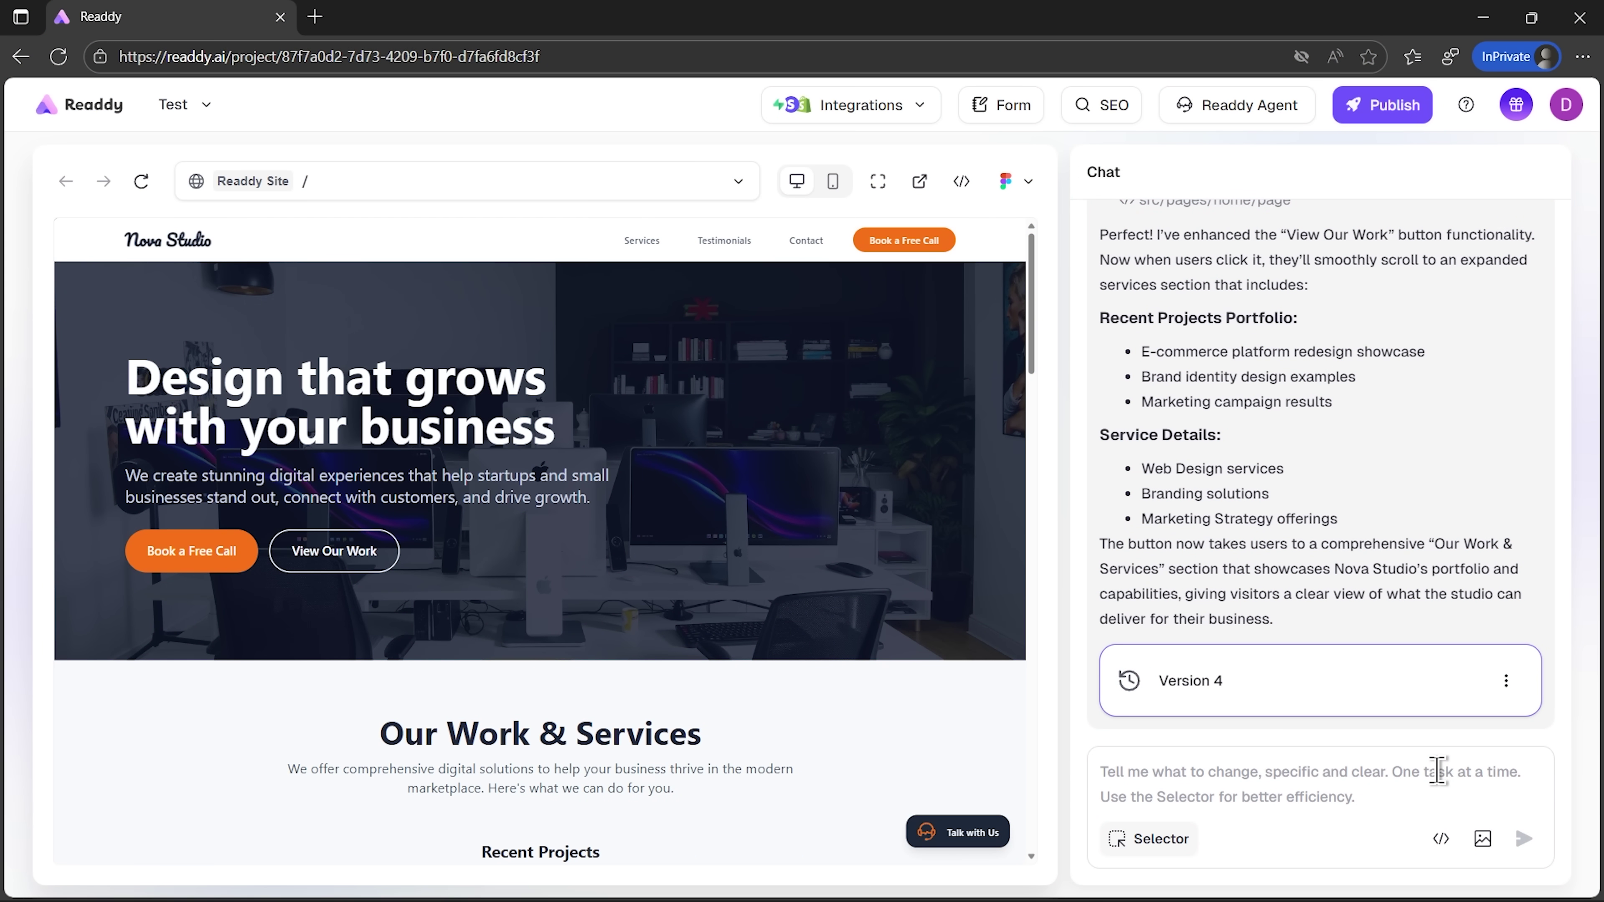
# - Request About, Services, Portfolio and Blog pages from the AI and scroll the updated site
pyautogui.write('Add extra pages to this website: 1. About Us — tell the story of Nova Studio, highlight the team and our creative philosophy. 2. Services — detailed descriptions of Web Design, Branding, and Marketing Strategy with visuals and clear pricing options. 3. Portfolio — showcase at least six past projects with images, project titles, and short descriptions. 4. Blog — include three sample posts on topics like design trends, startup branding tips, and marketing hacks.')
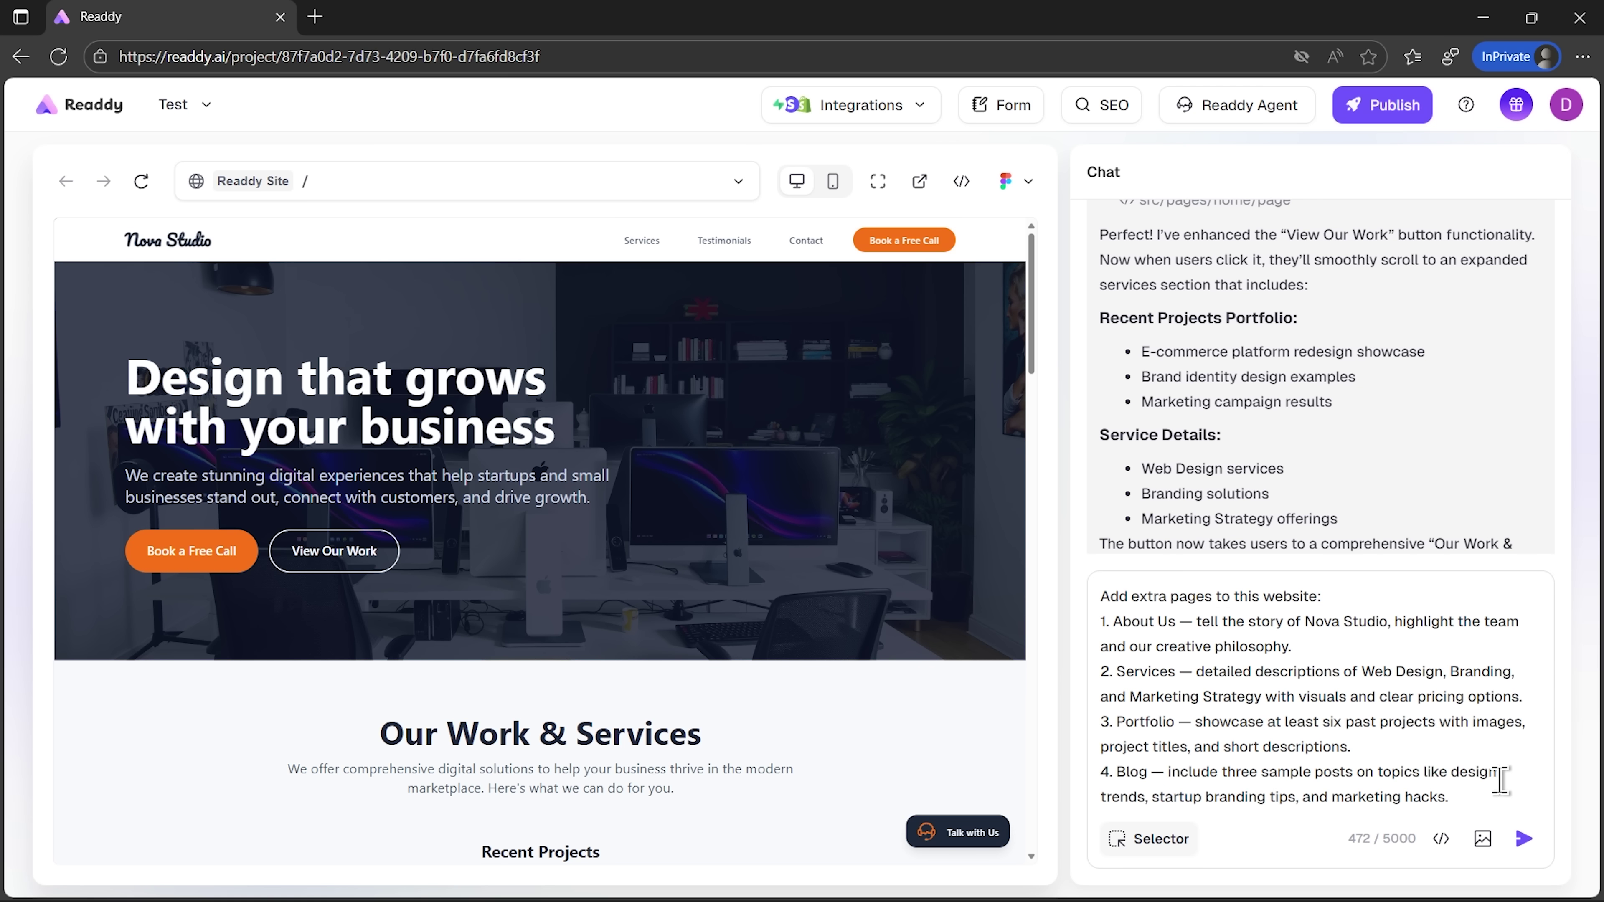
pyautogui.click(1524, 838)
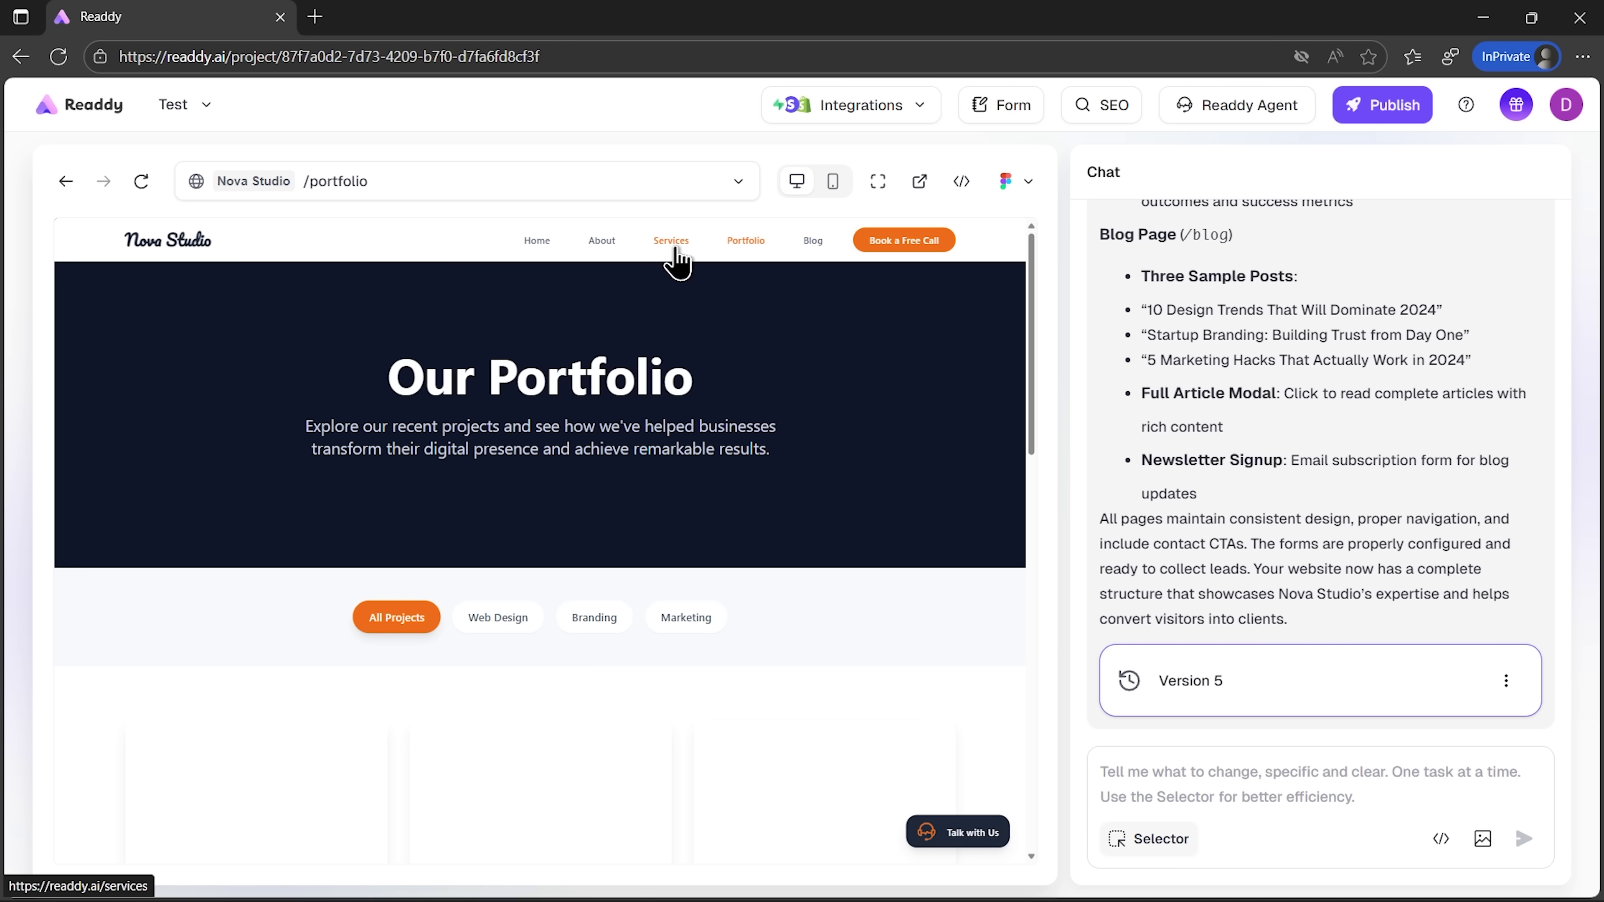
pyautogui.scroll(-3, 493, 651)
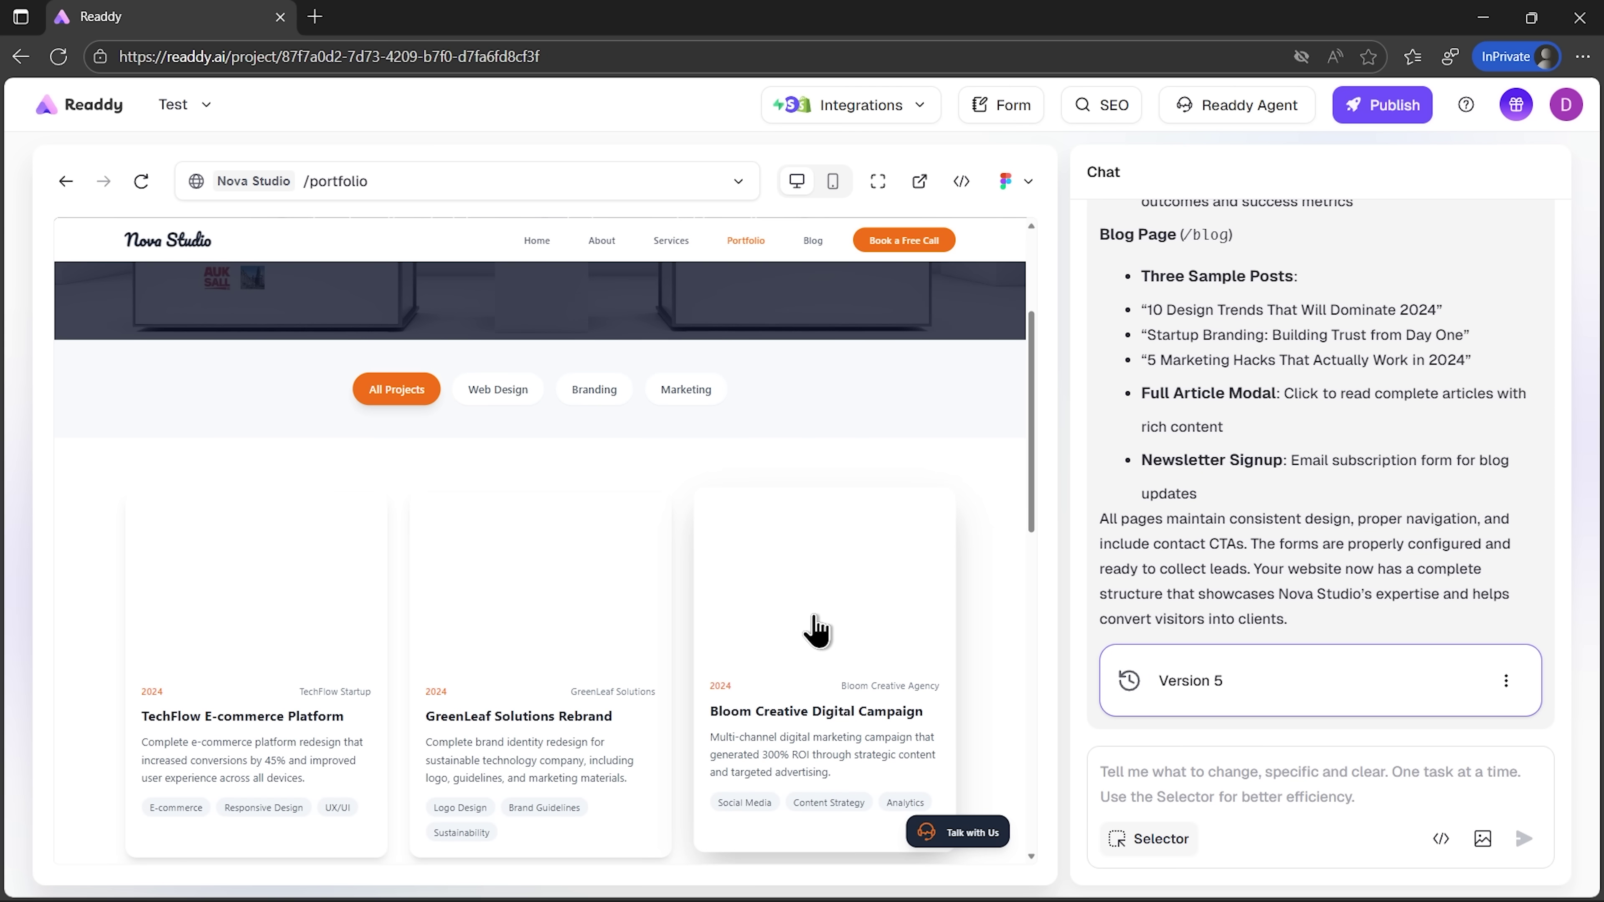
pyautogui.scroll(-3, 802, 638)
pyautogui.scroll(-3, 802, 638)
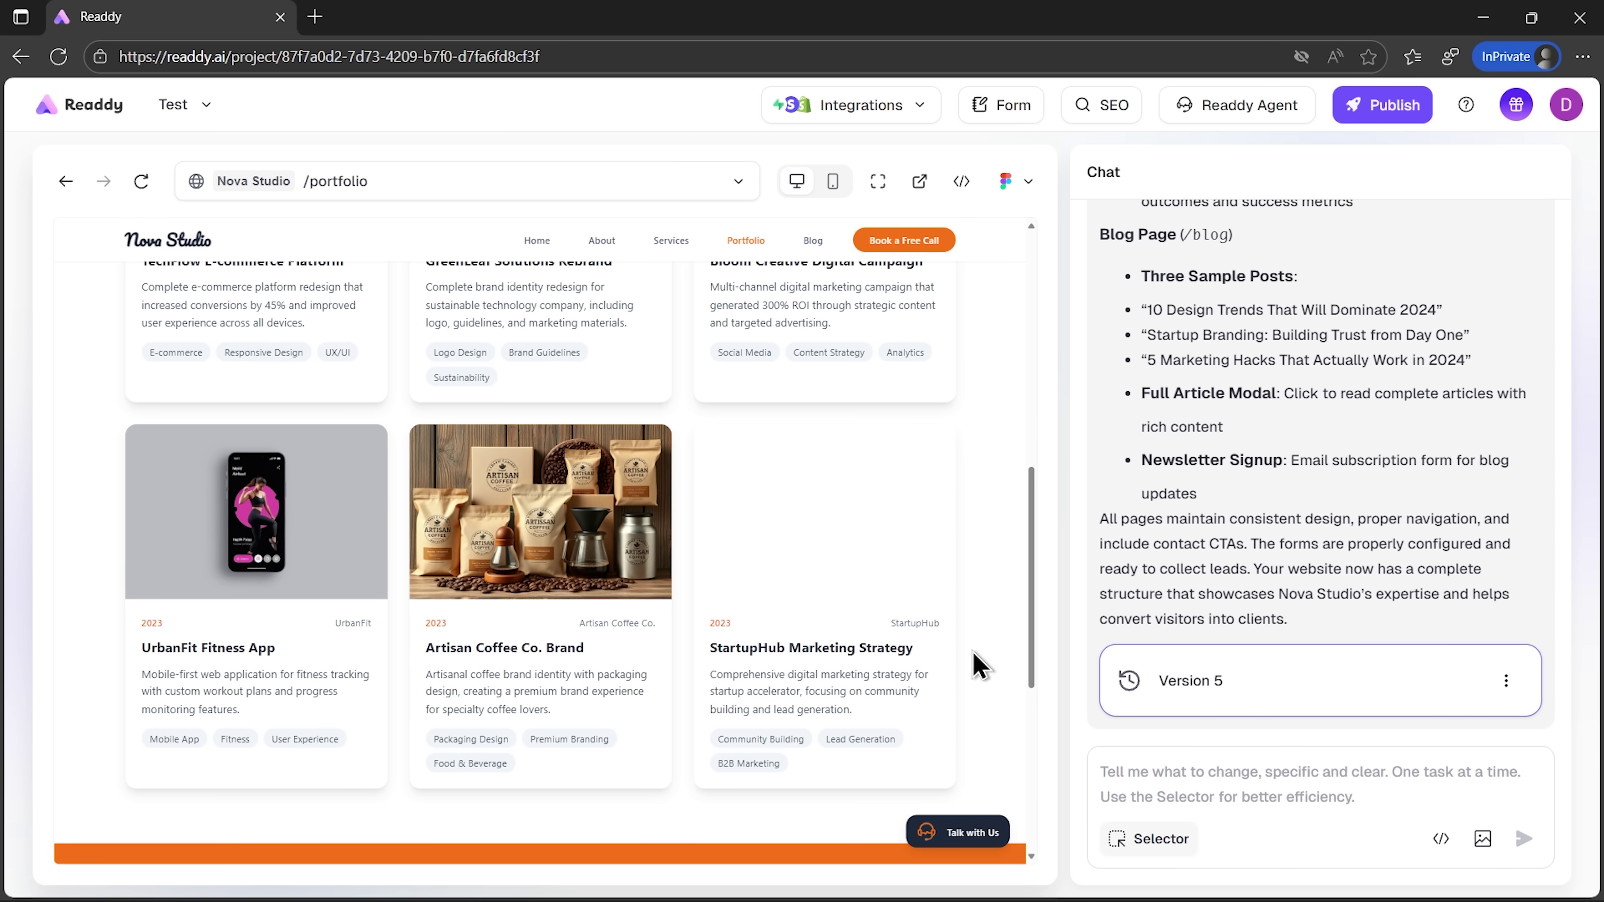
# - Open the new About page from the preview's navigation bar
pyautogui.scroll(3, 979, 663)
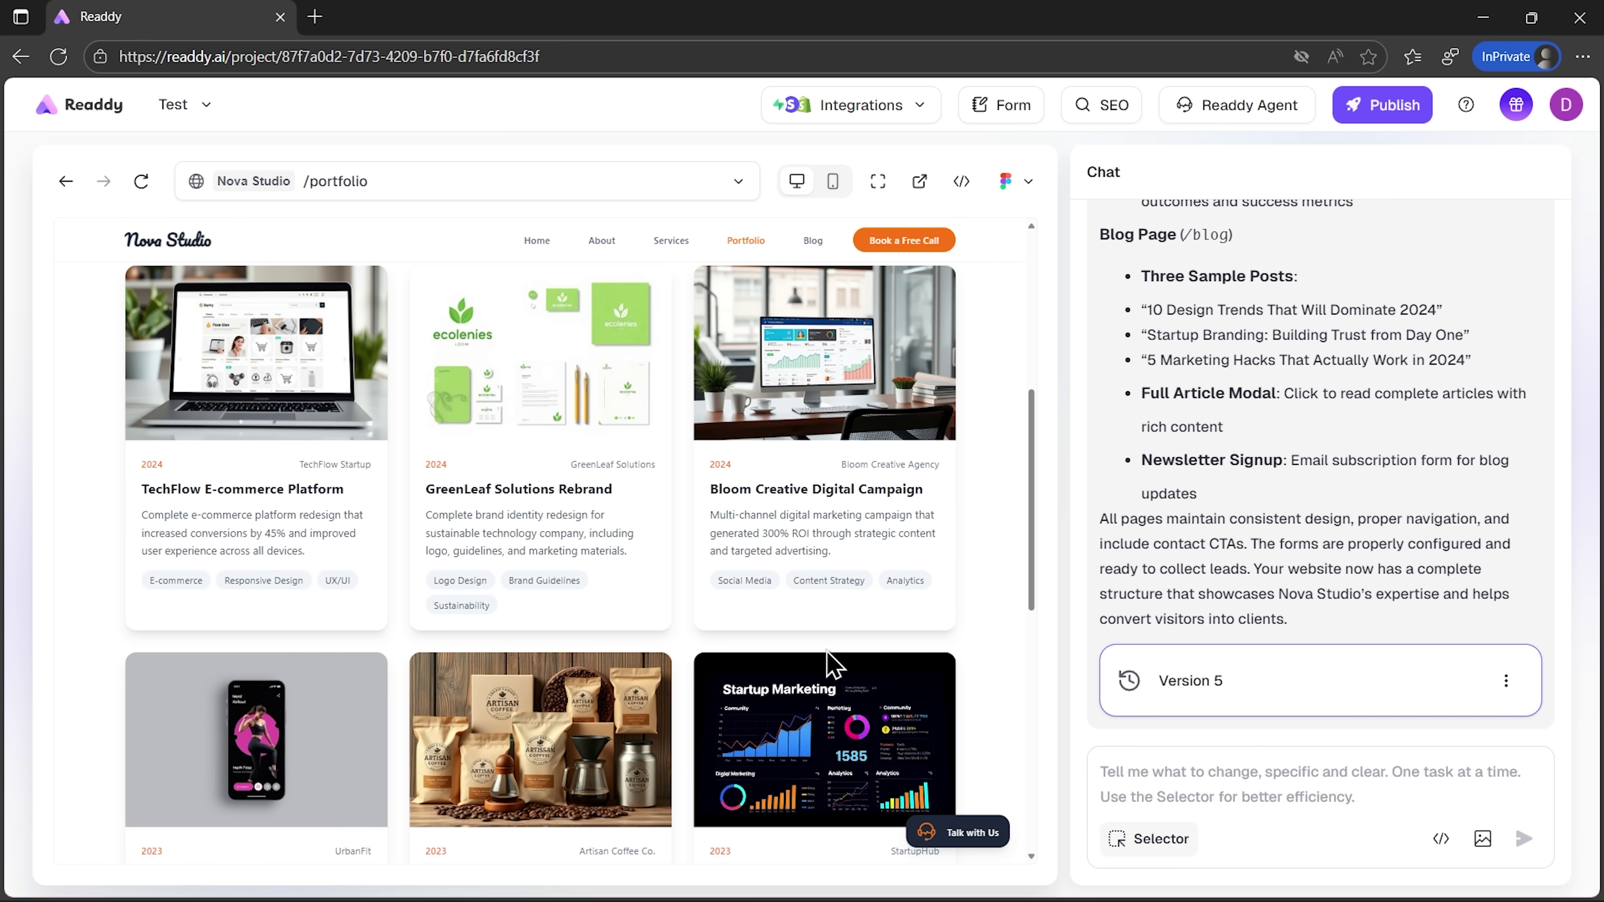
pyautogui.scroll(-3, 974, 590)
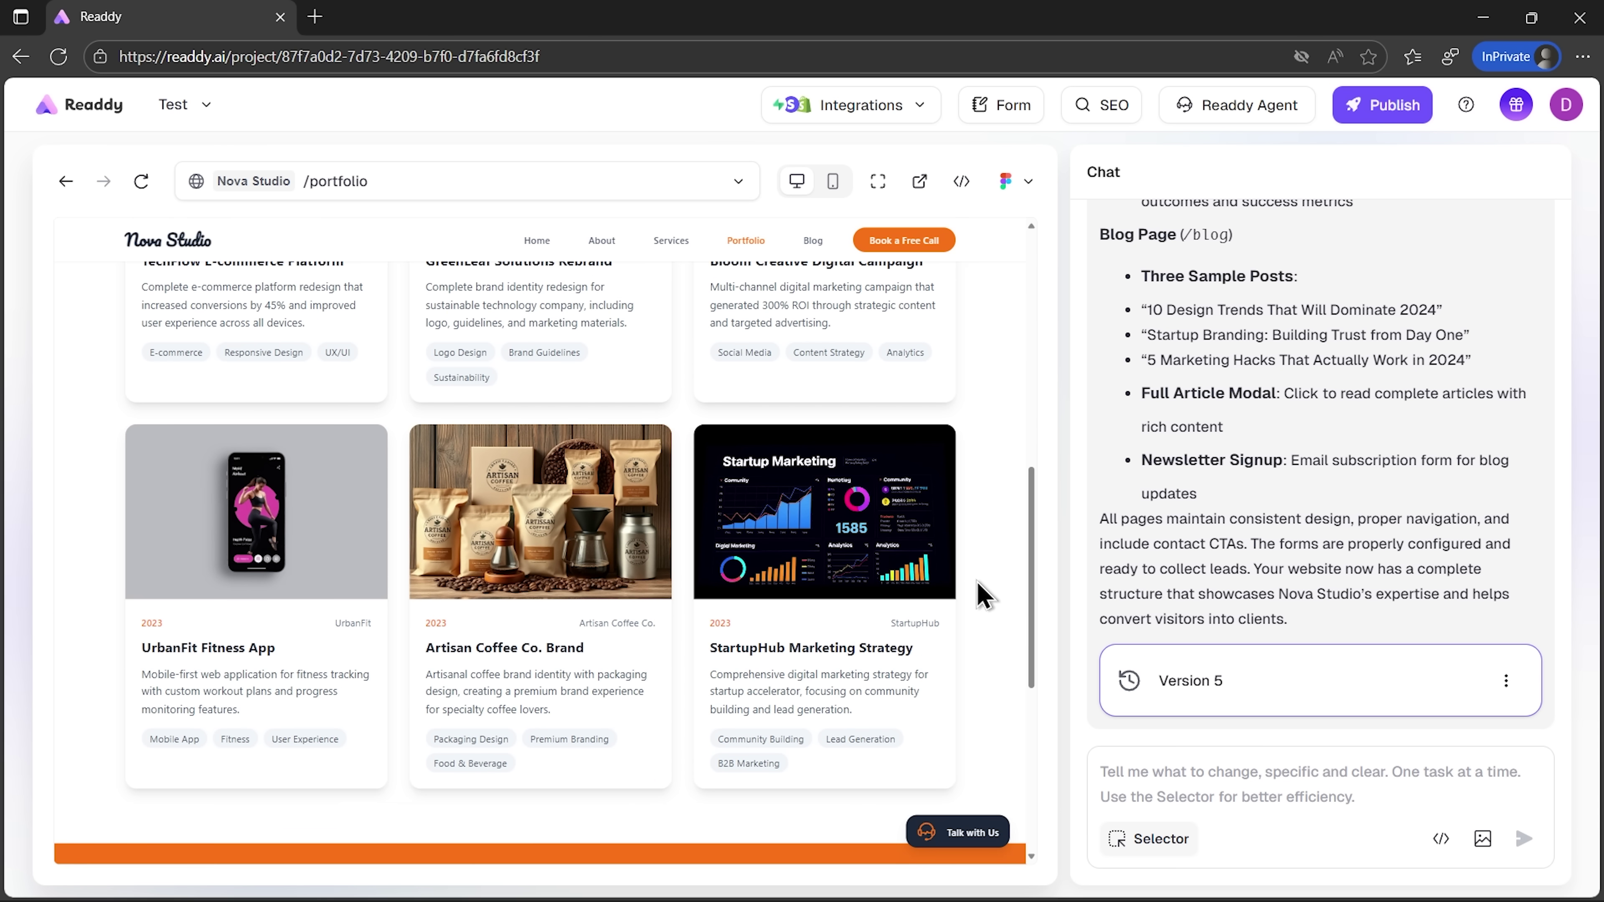
pyautogui.scroll(3, 972, 663)
pyautogui.click(602, 240)
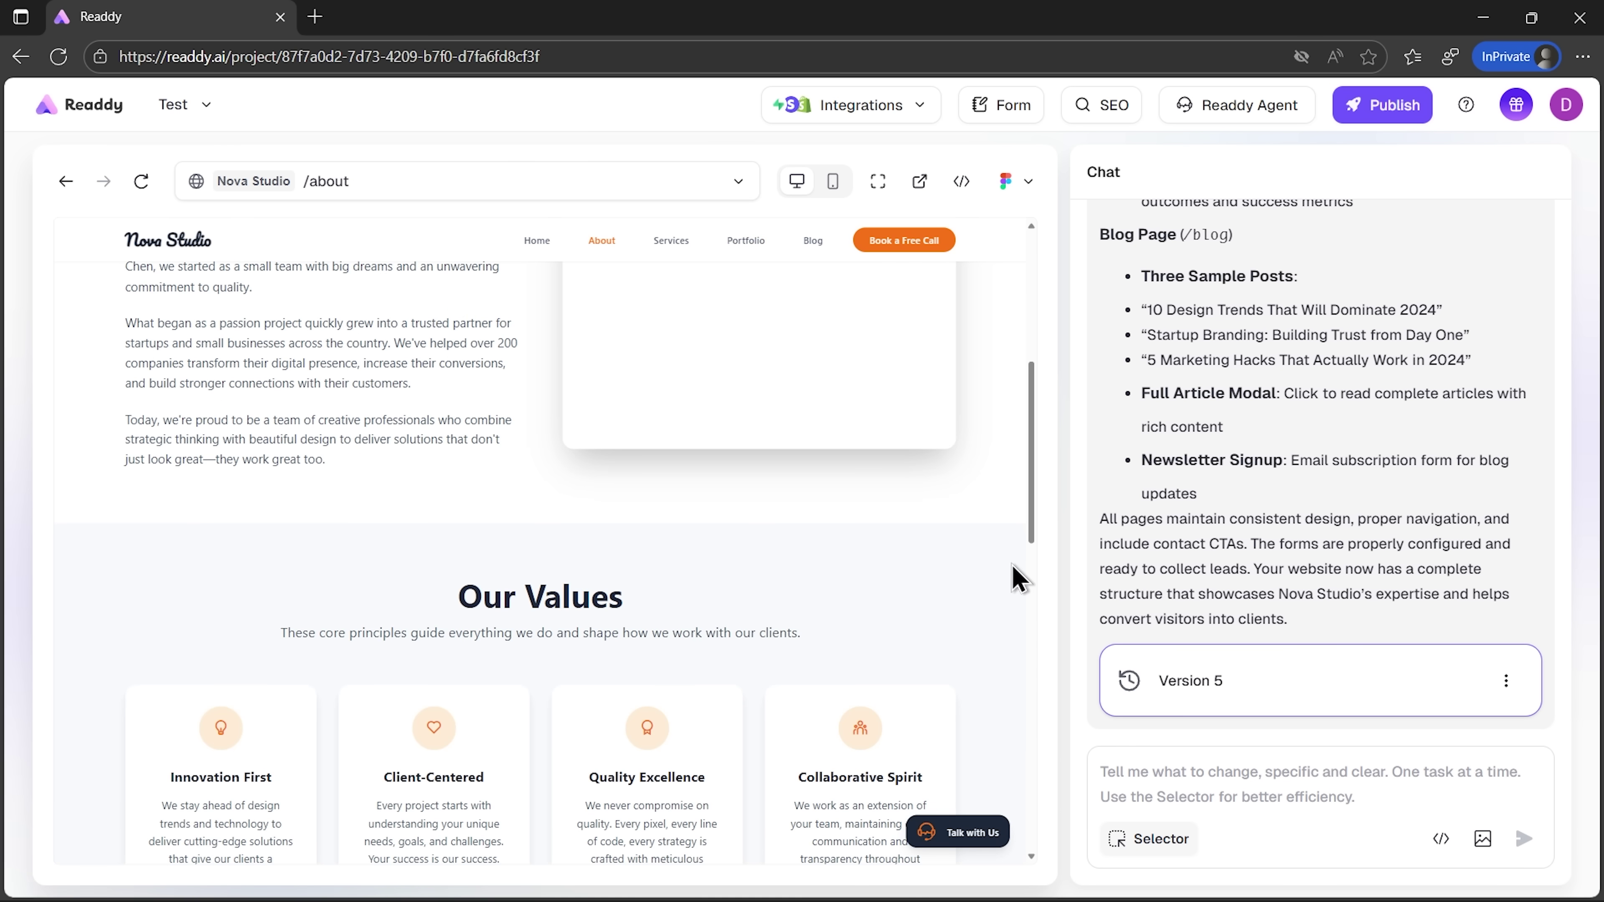
pyautogui.scroll(3, 1001, 556)
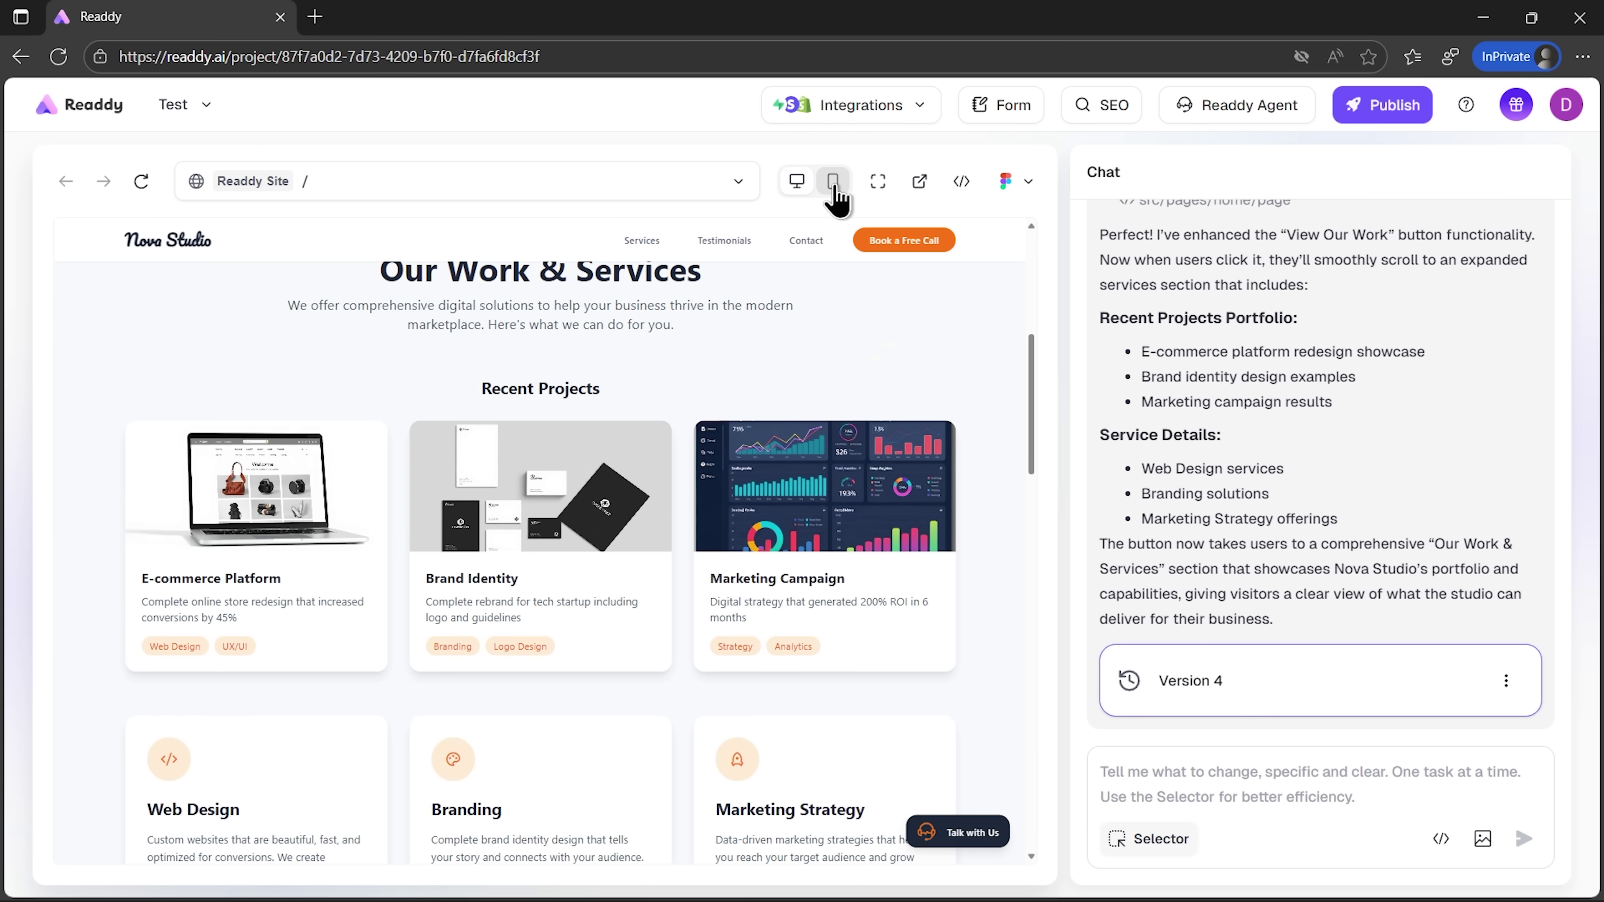
# - Switch the preview to Mobile View and scroll down to the footer's Services and Contact columns
pyautogui.click(833, 187)
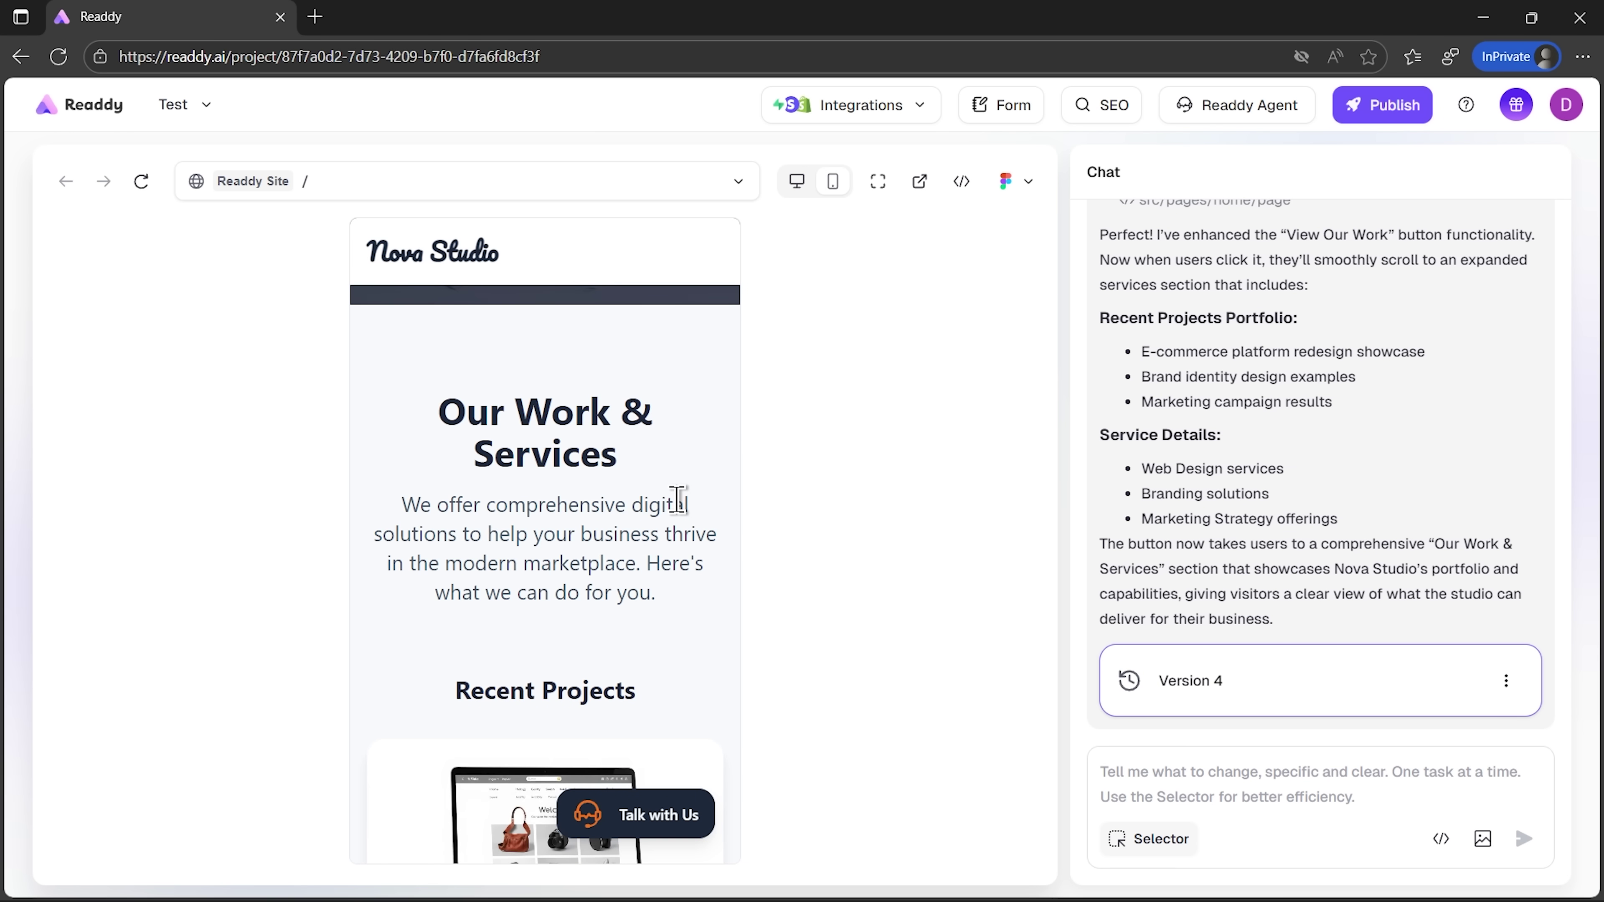
pyautogui.scroll(-10, 662, 537)
pyautogui.scroll(10, 663, 537)
pyautogui.scroll(-15, 658, 521)
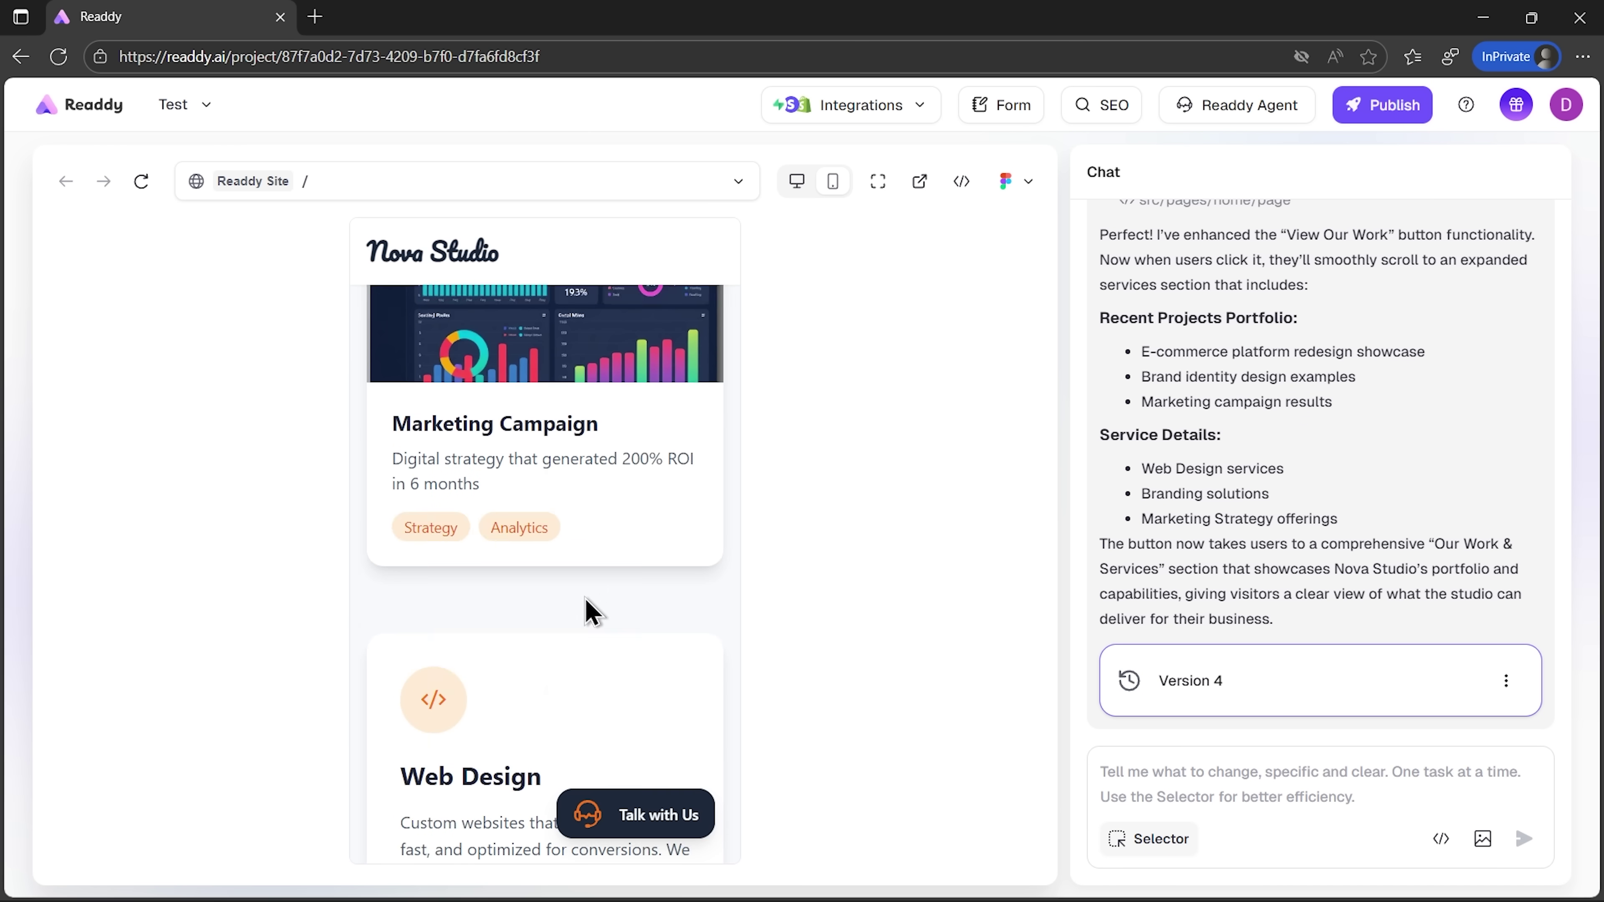
pyautogui.scroll(-5, 590, 604)
pyautogui.scroll(-20, 589, 610)
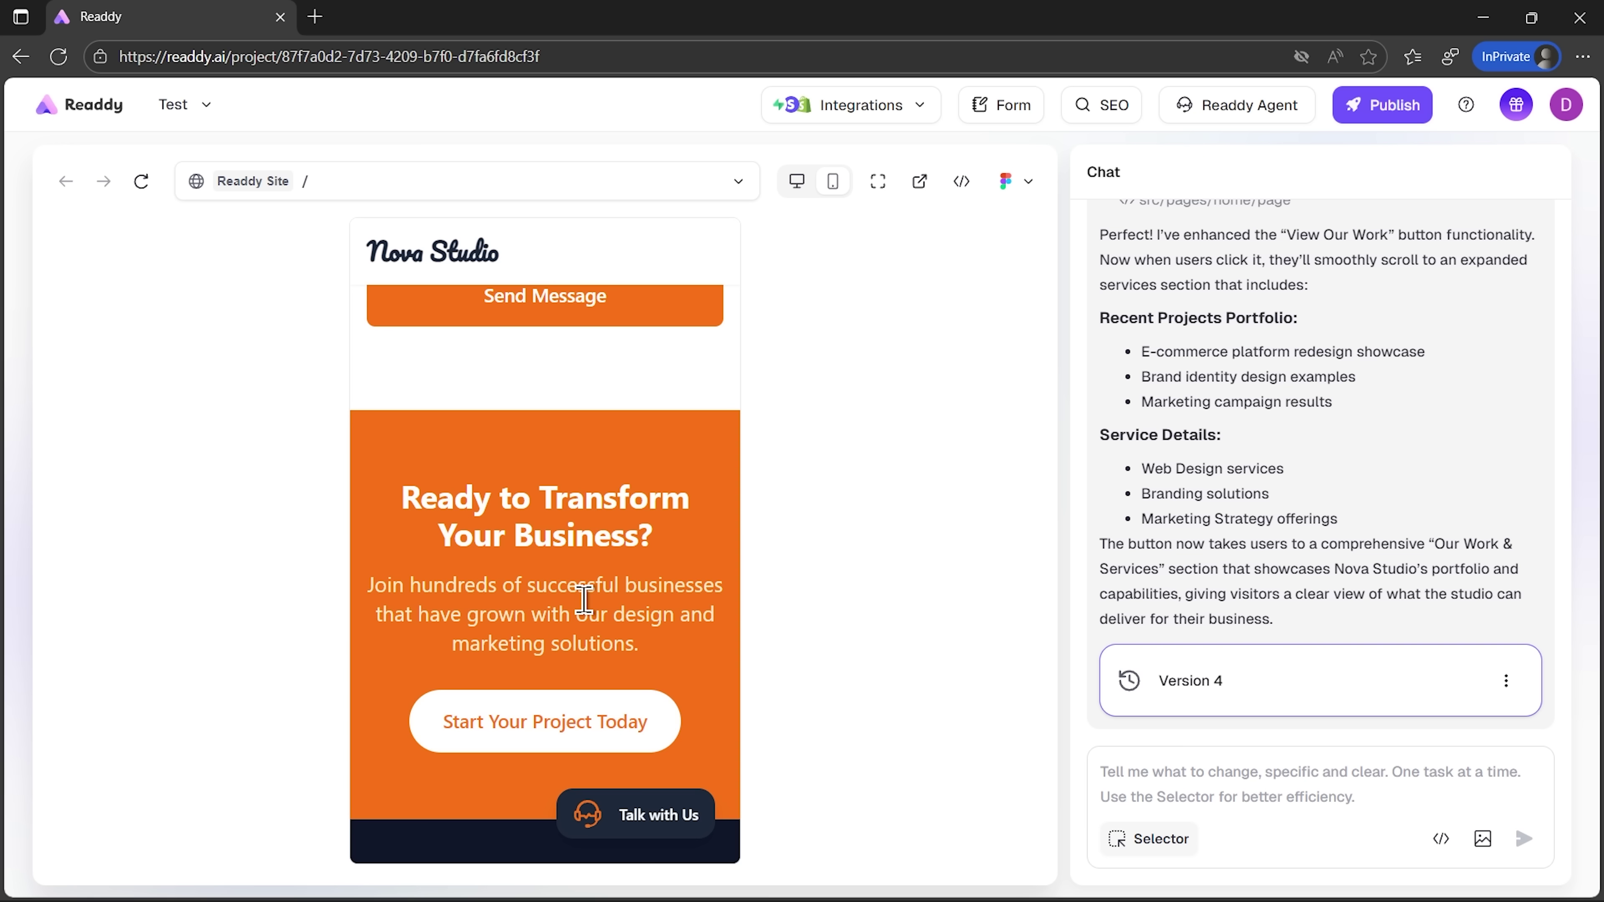
pyautogui.scroll(-8, 584, 601)
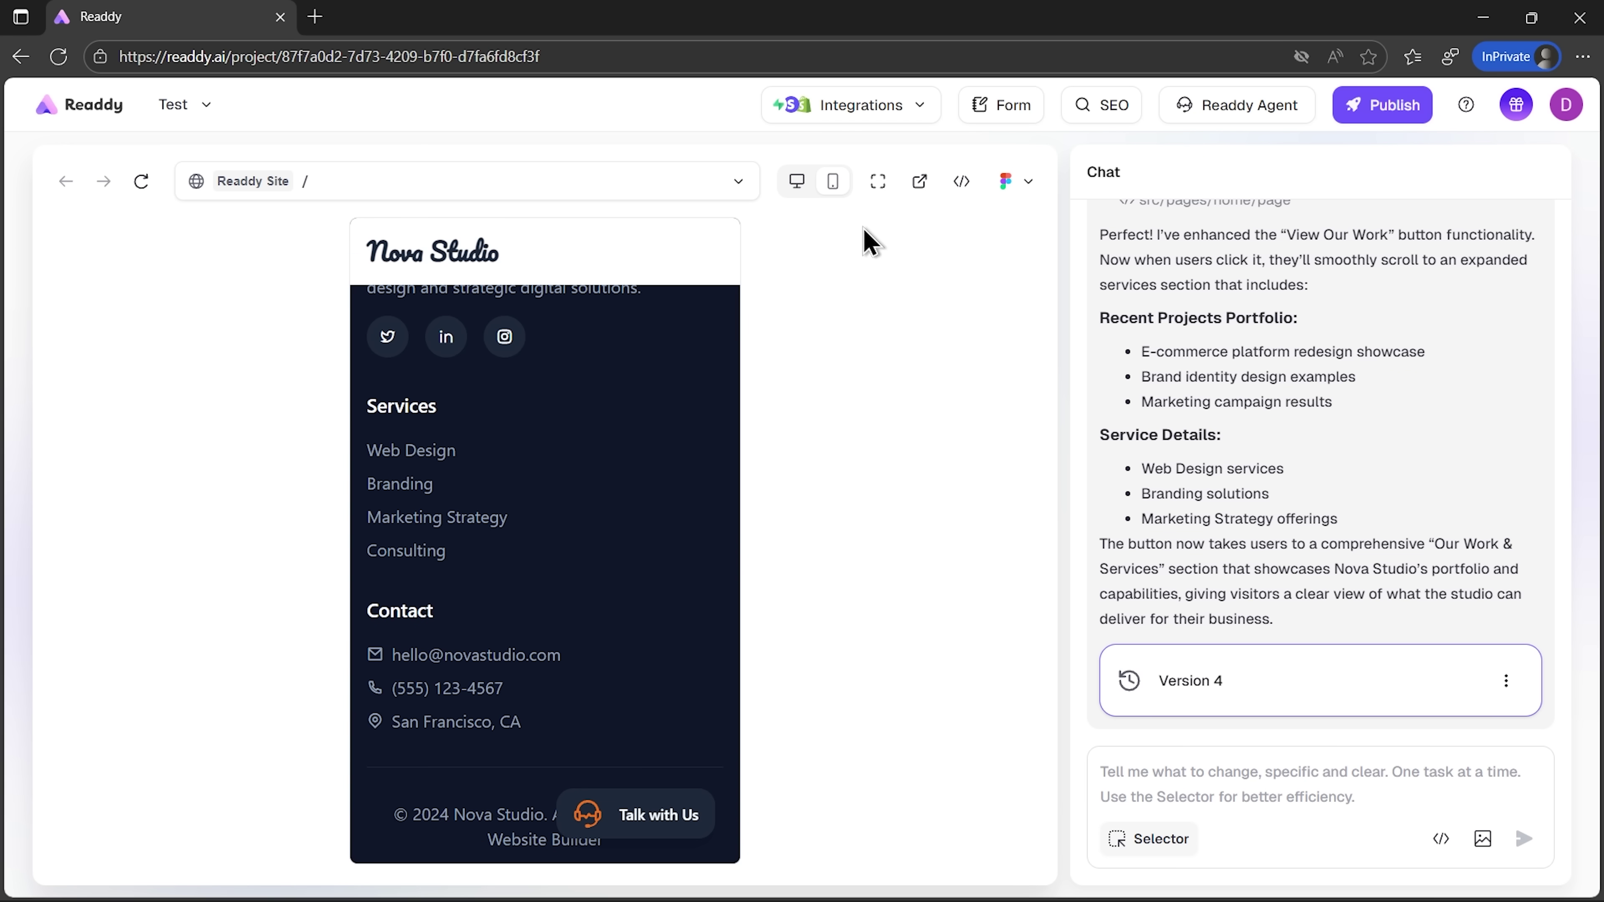
# - Open the Share preview link in a new tab and use Book a Free Call to reach the contact form
pyautogui.click(919, 182)
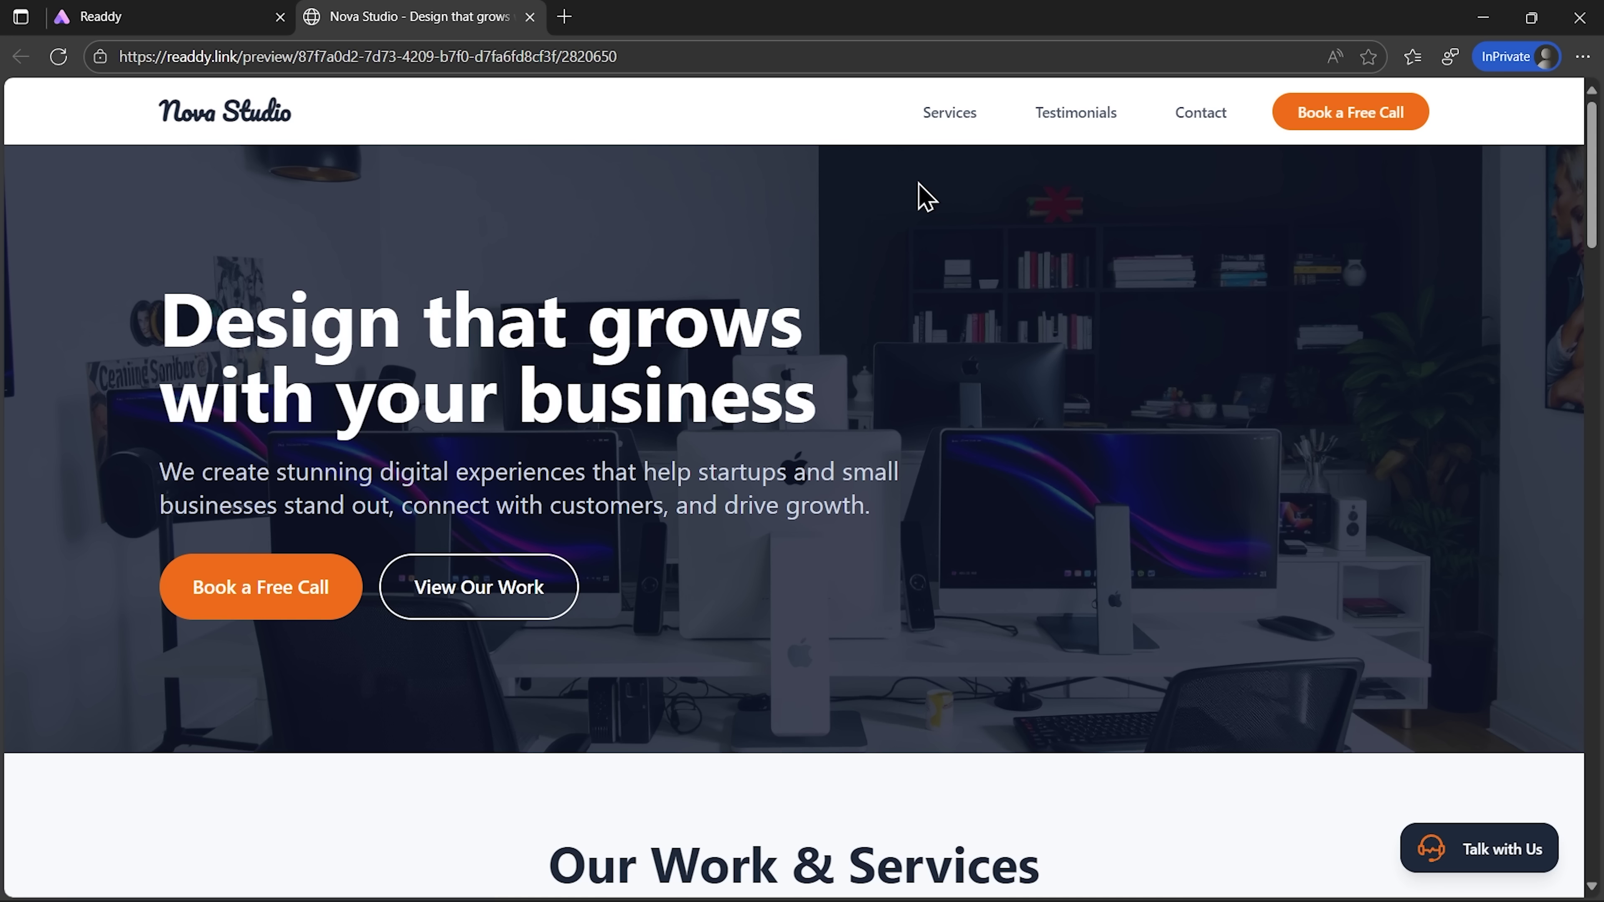
pyautogui.scroll(-10, 669, 530)
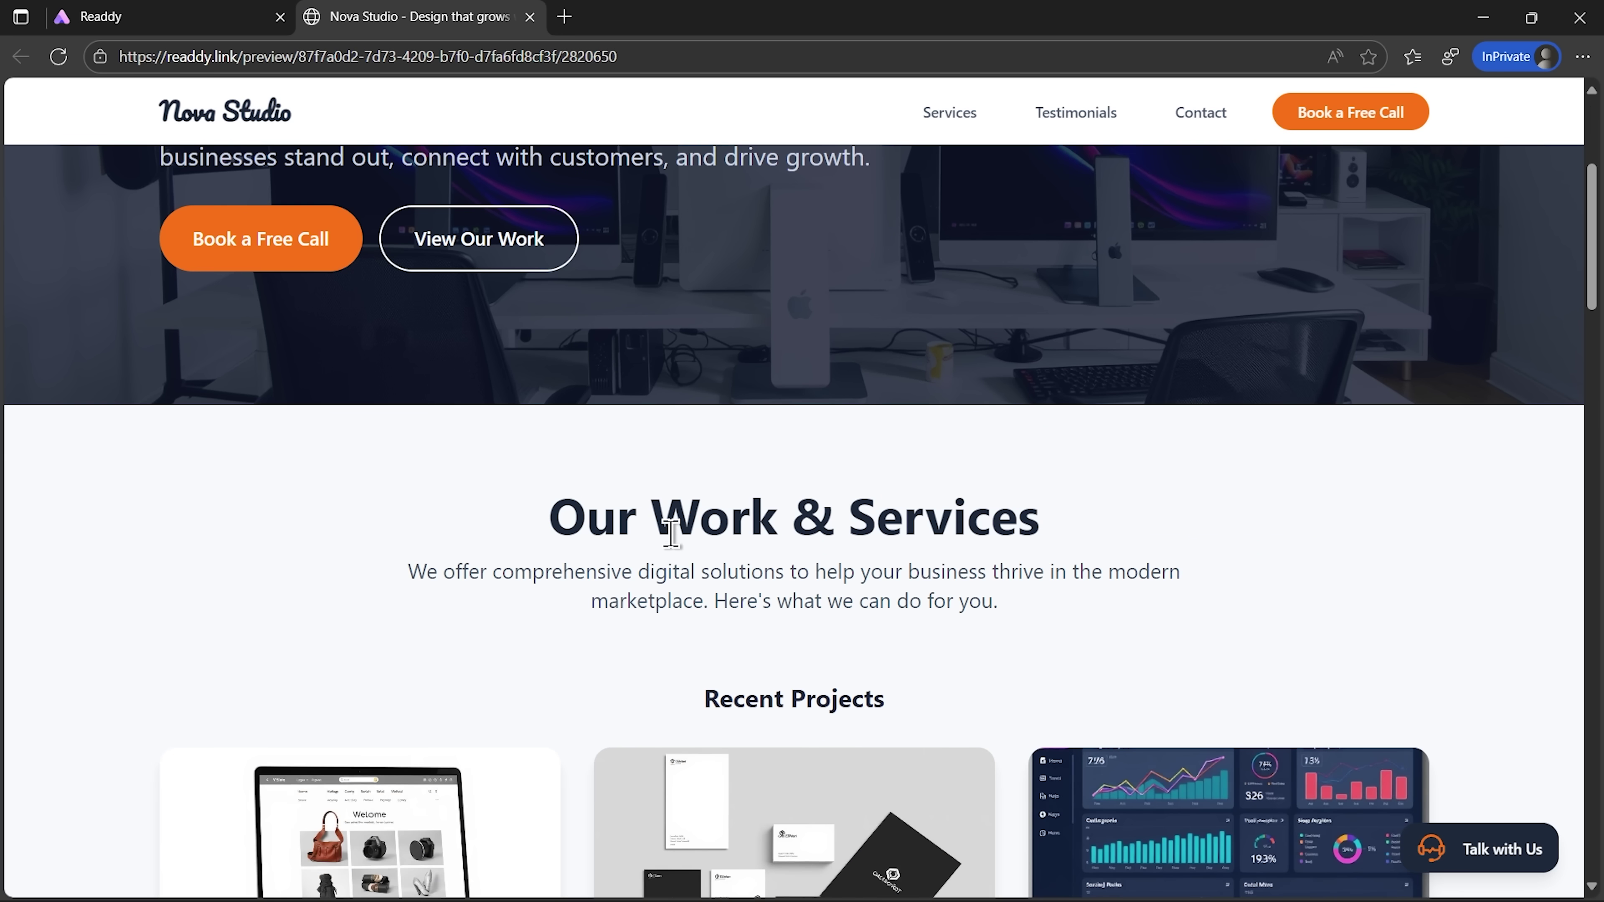
pyautogui.scroll(-5, 656, 530)
pyautogui.scroll(10, 568, 518)
pyautogui.scroll(-7, 465, 505)
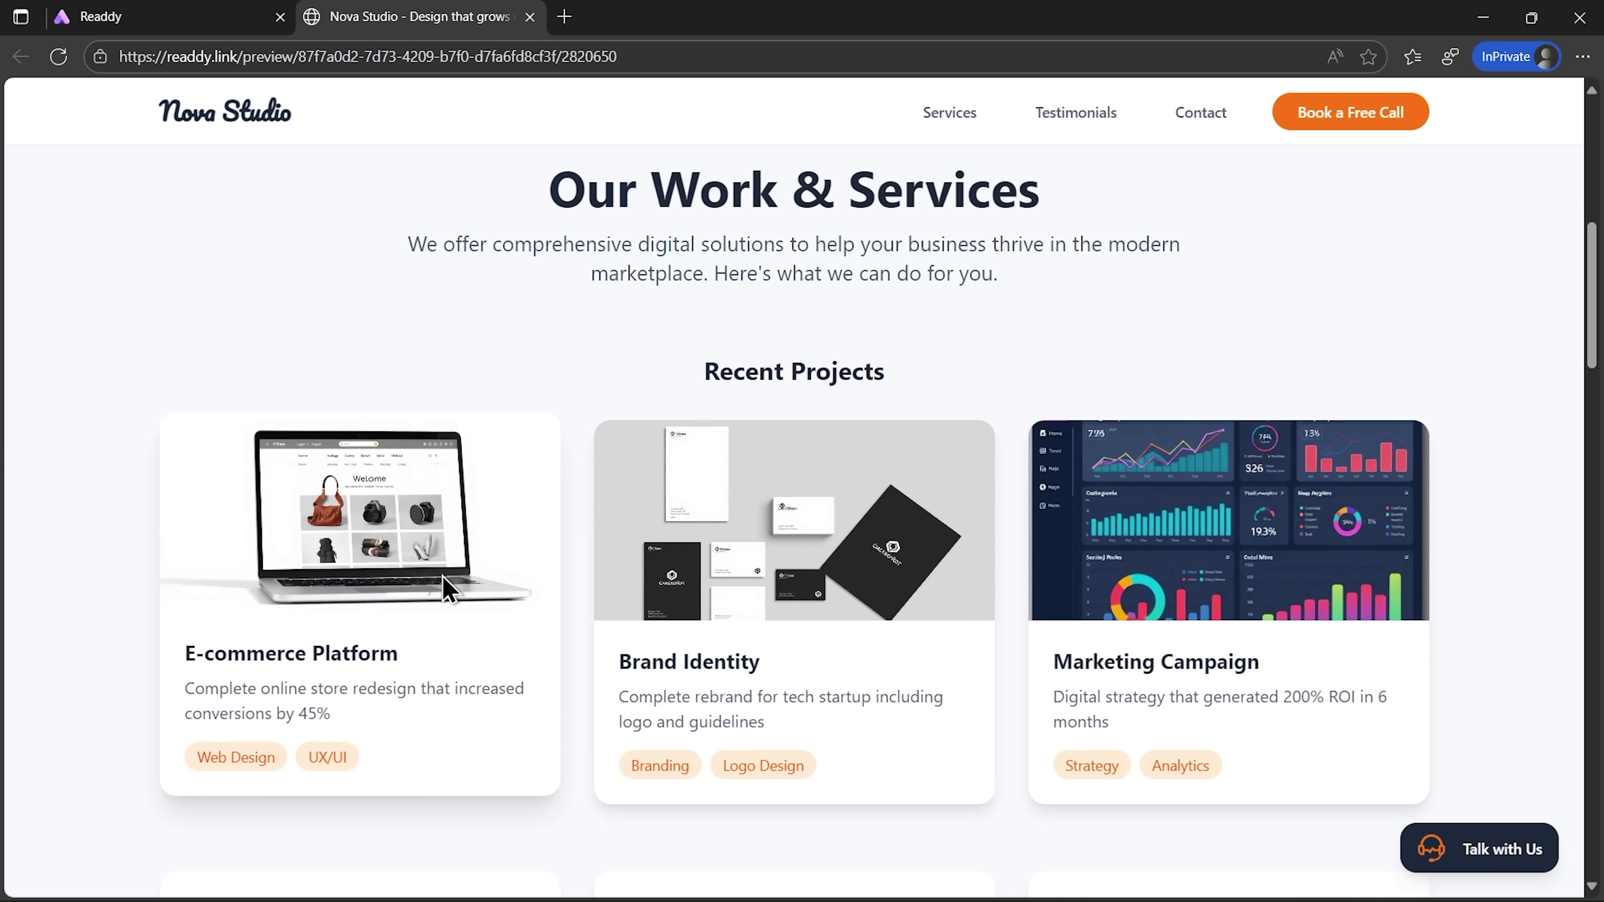
pyautogui.scroll(-15, 726, 584)
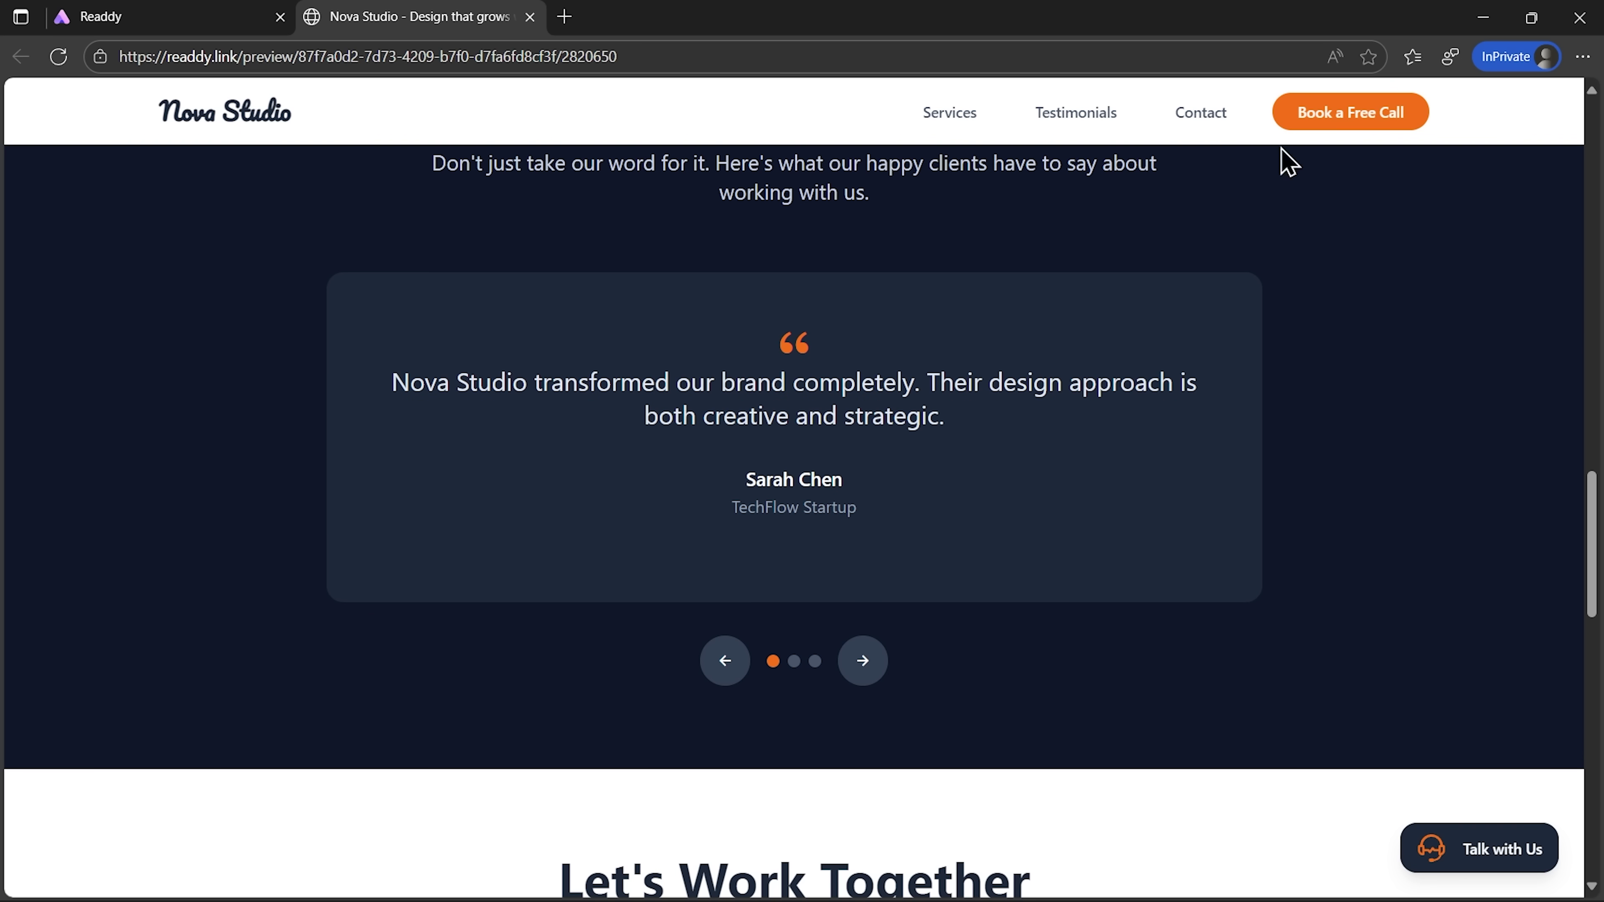
pyautogui.click(1336, 120)
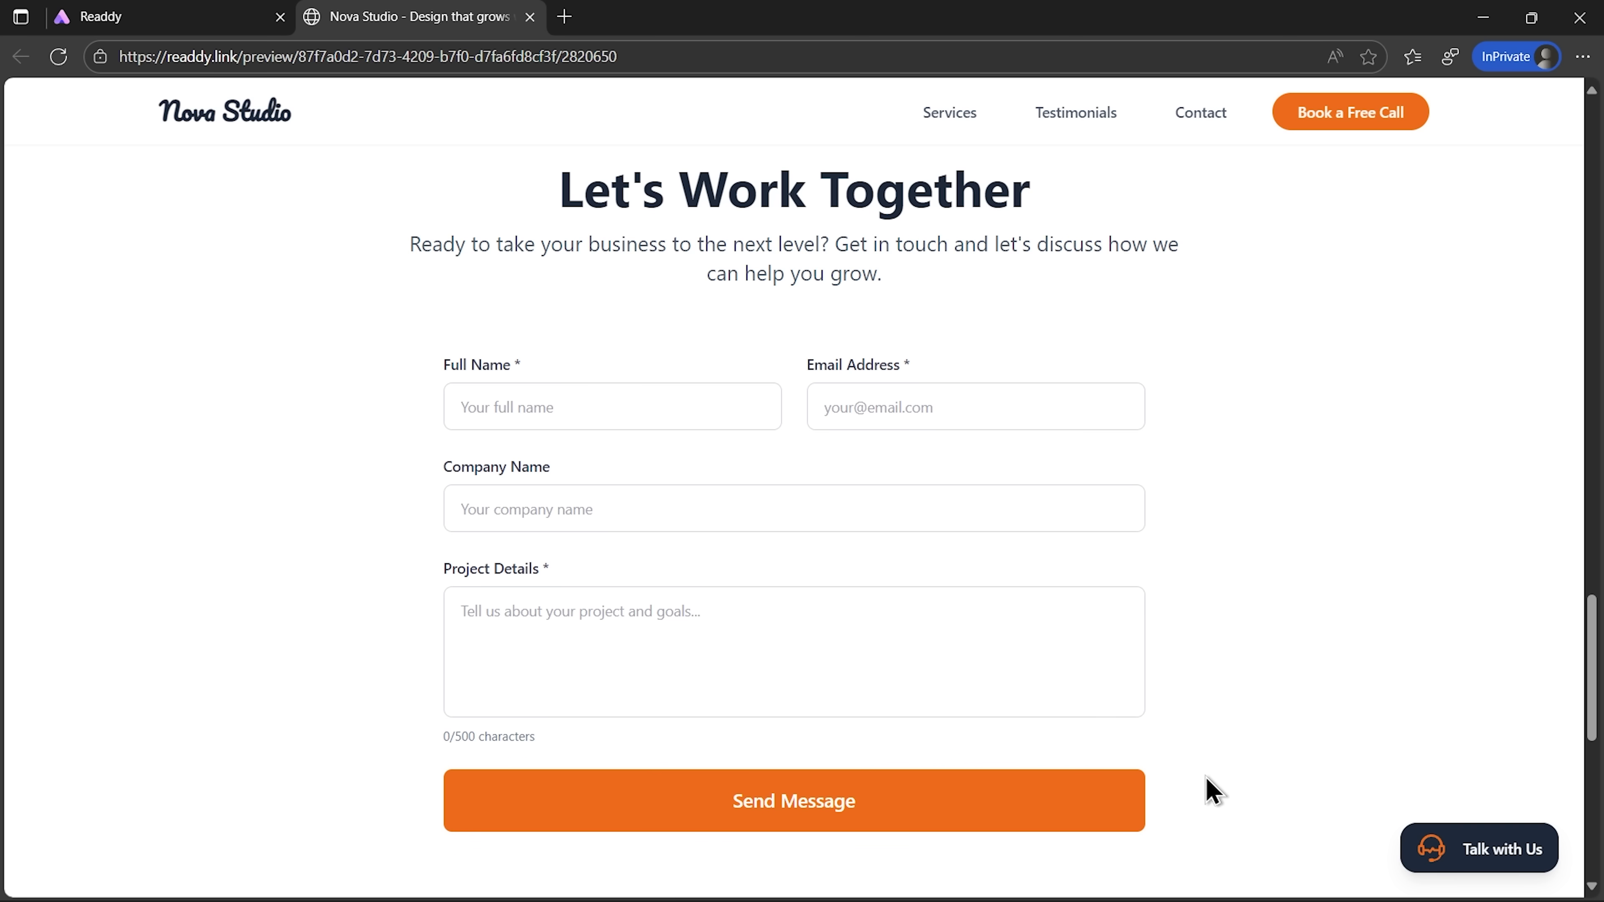
# - Ask Talk with Us what the branding package includes, then start a voice conversation
pyautogui.click(1434, 853)
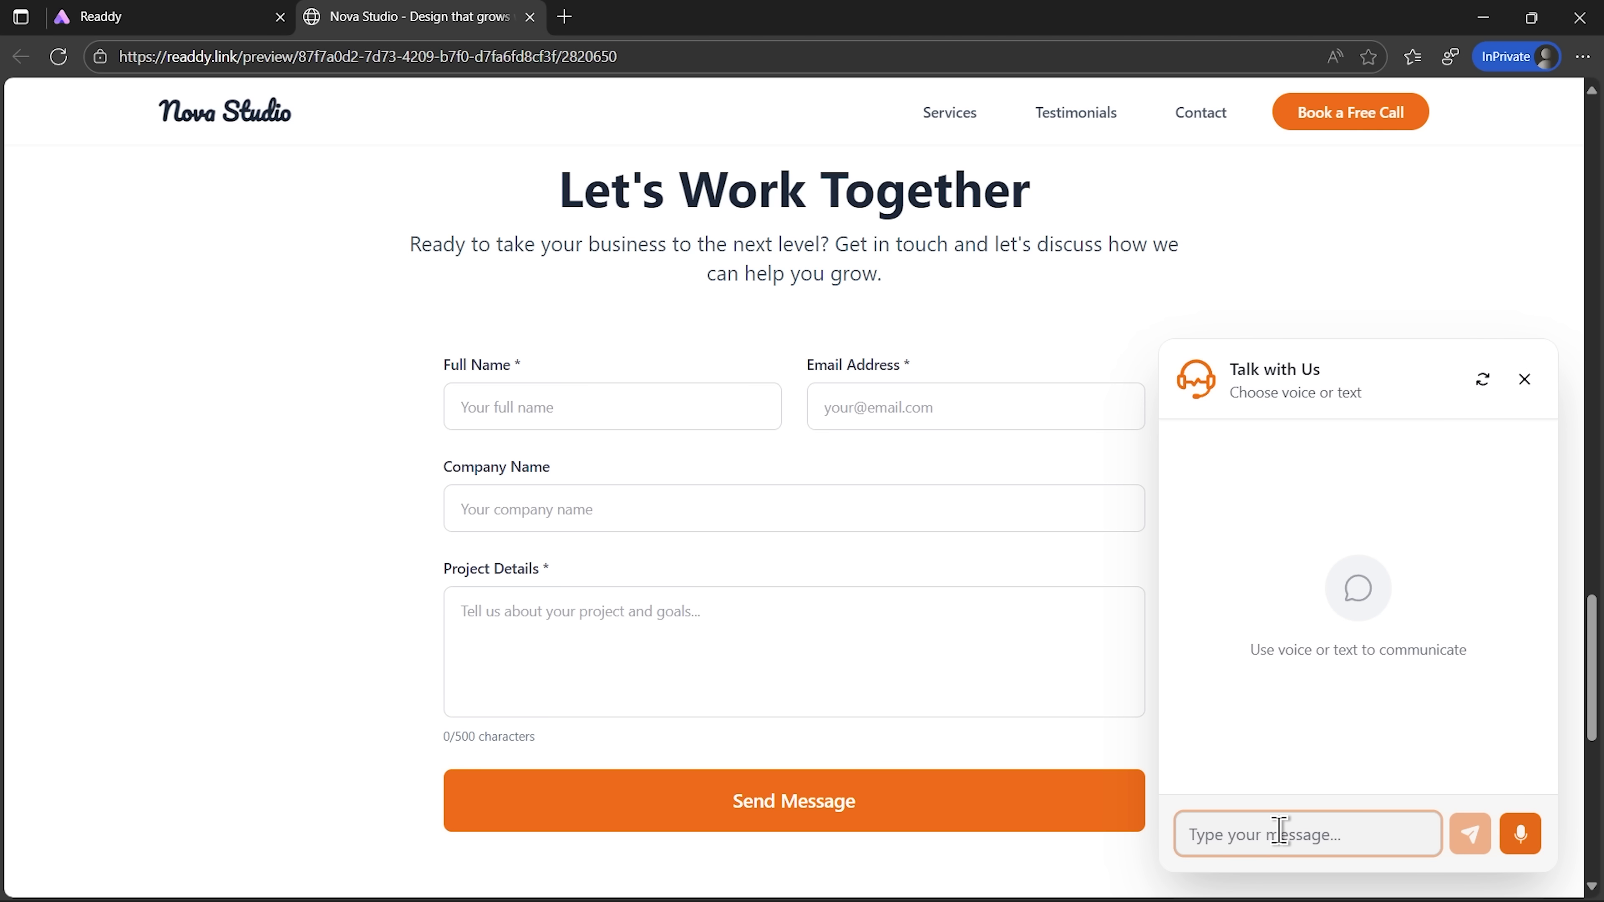
pyautogui.hotkey('ctrl', 'v')
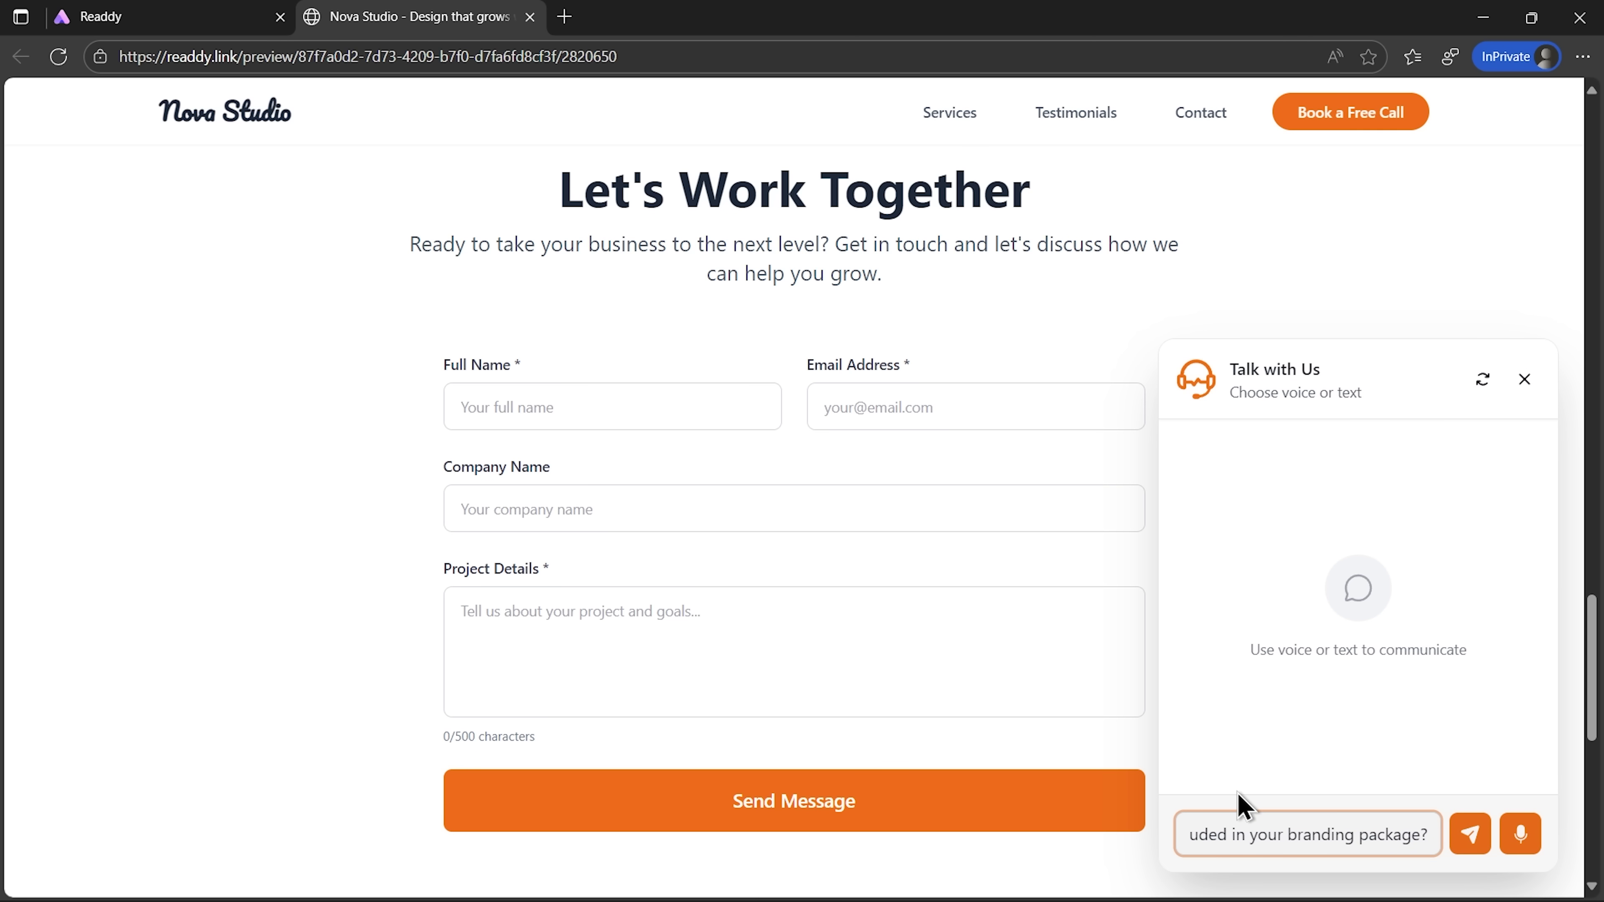
pyautogui.press('Return')
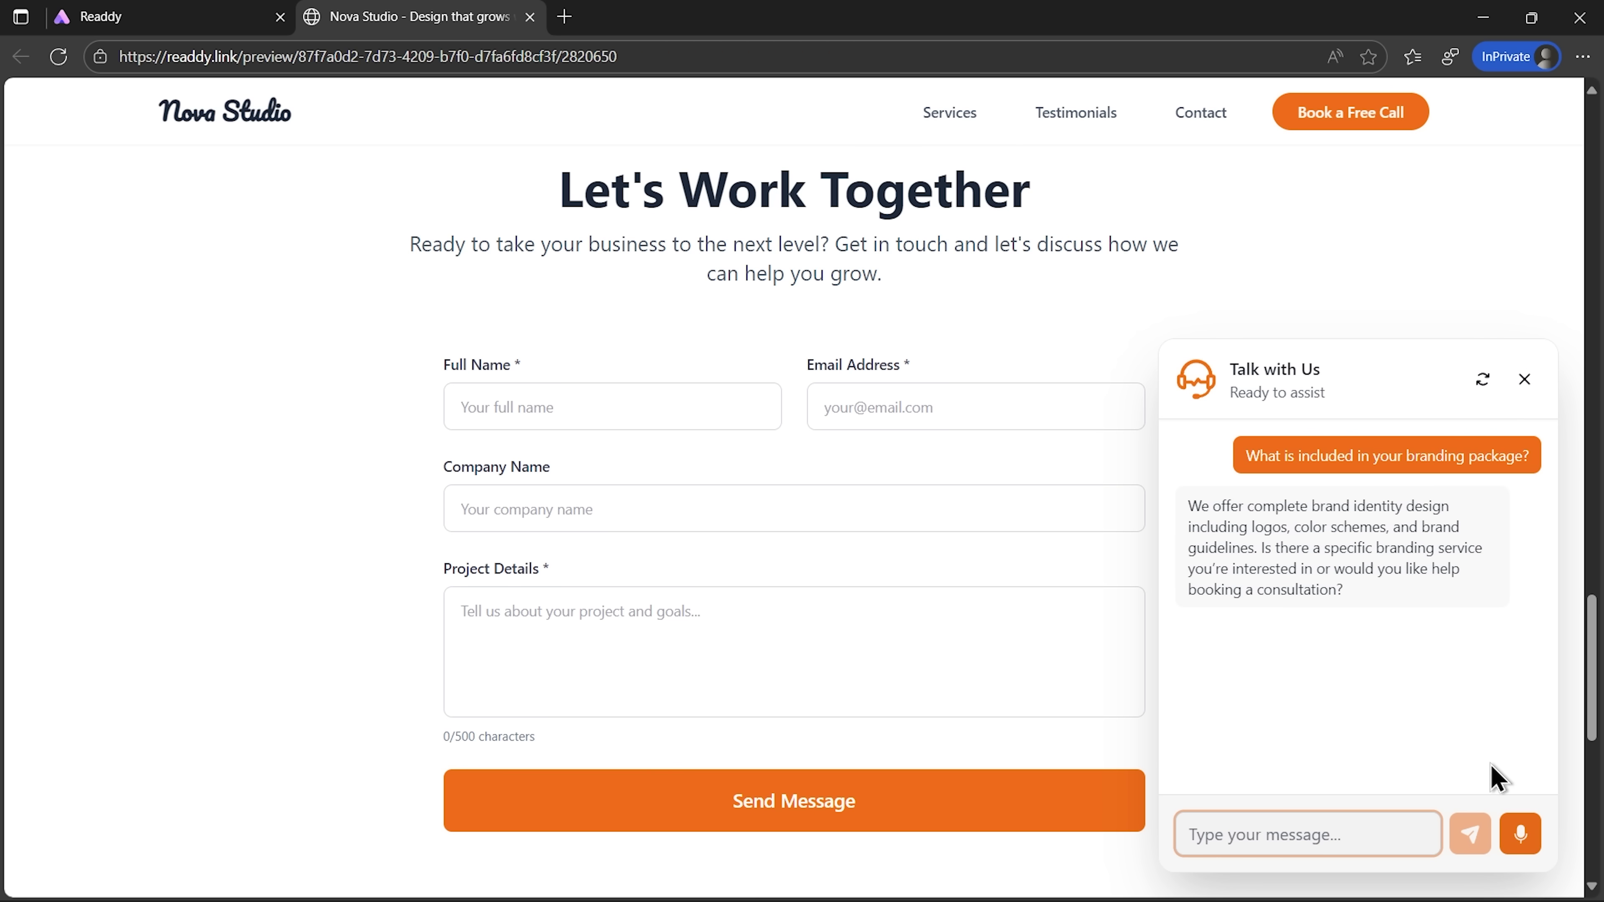
pyautogui.click(1520, 834)
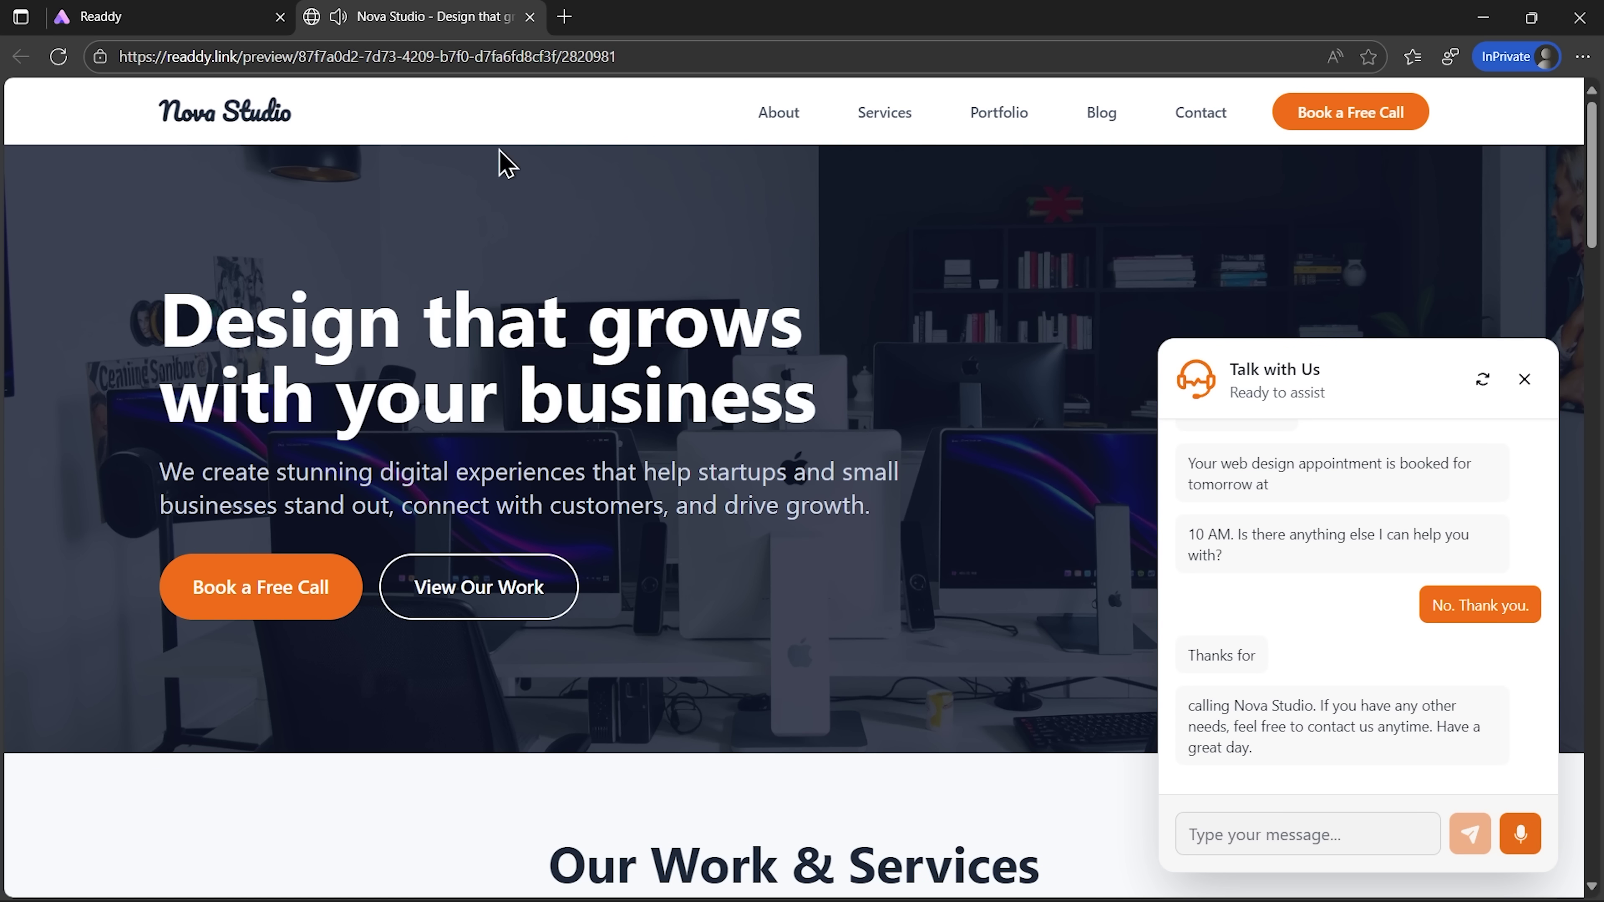
# - Close the site preview and open the Thu, 2 Oct booking's details from the agent's Appointments list
pyautogui.click(530, 17)
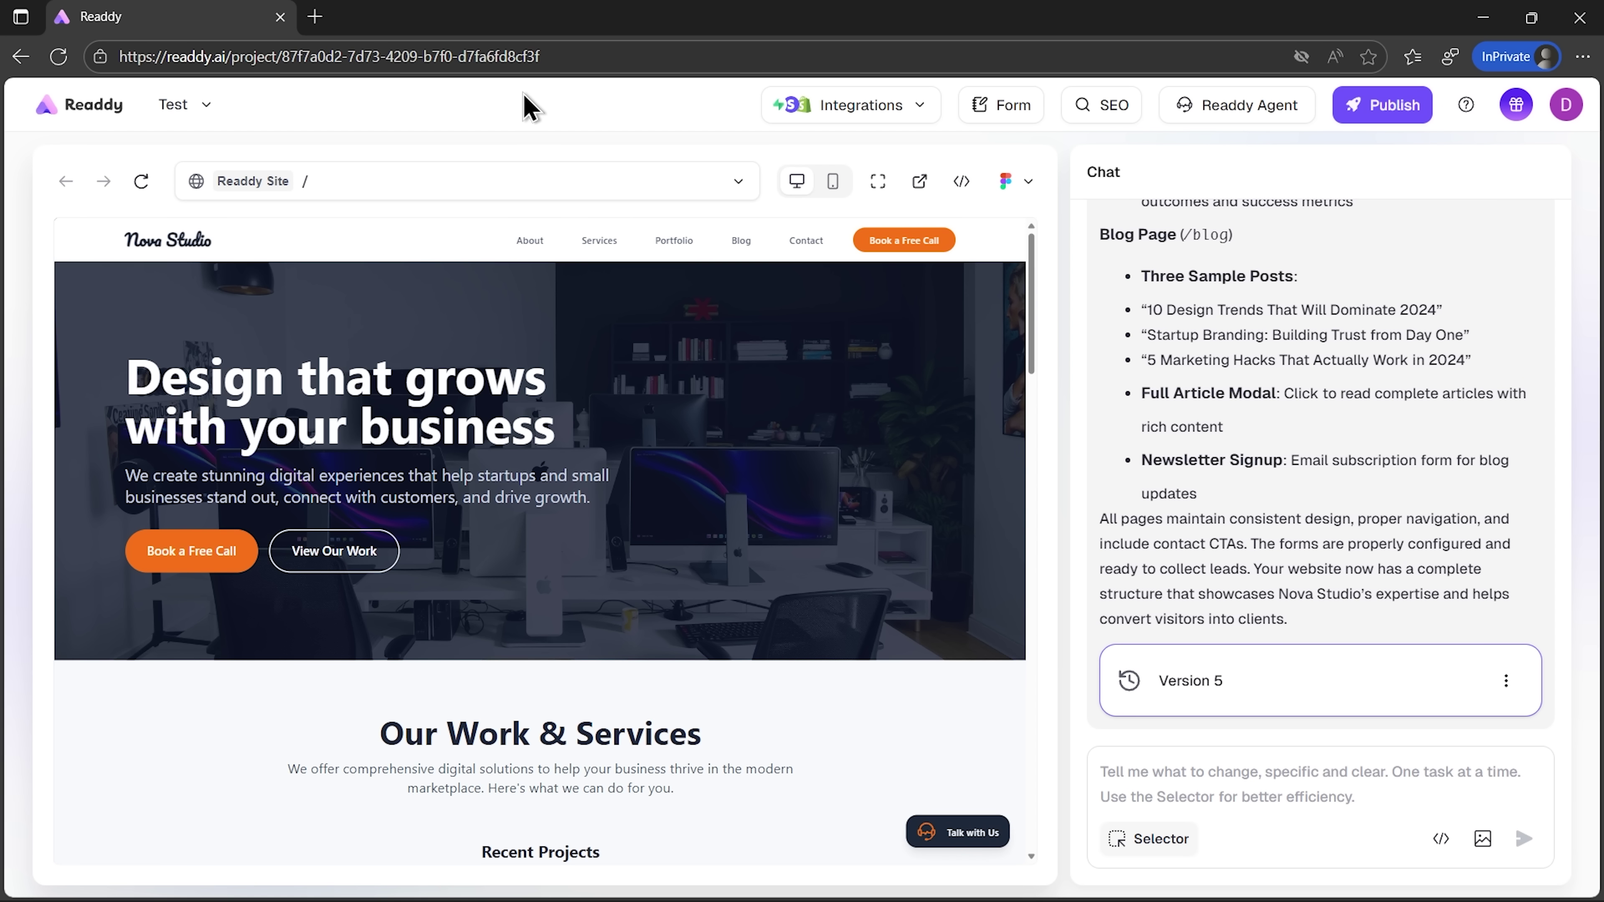
pyautogui.click(1238, 107)
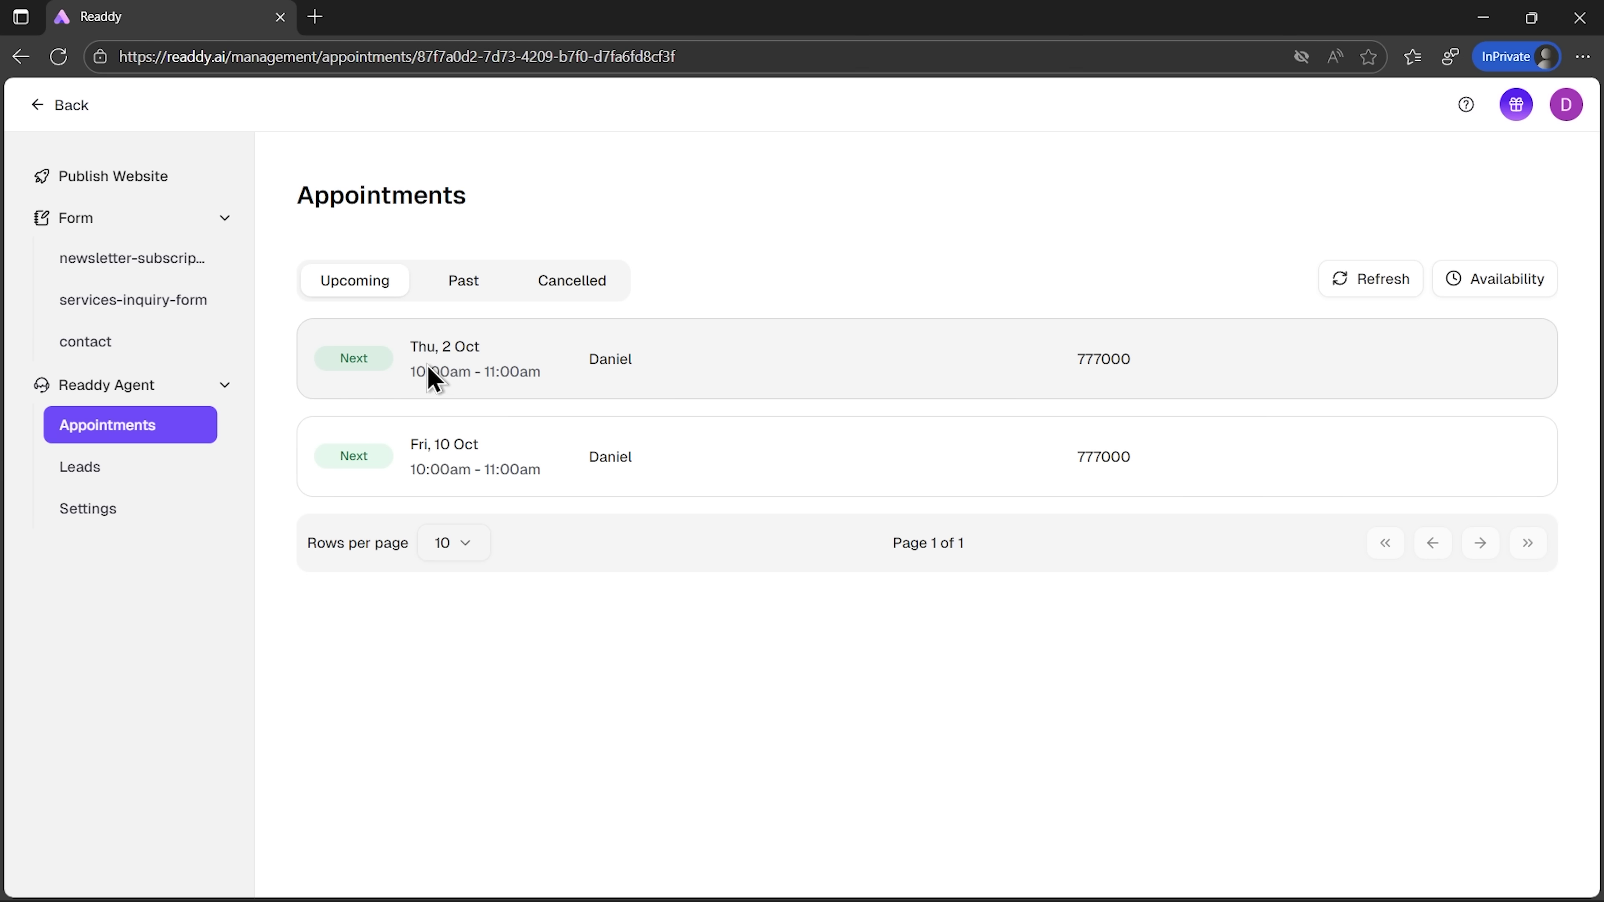
pyautogui.click(562, 363)
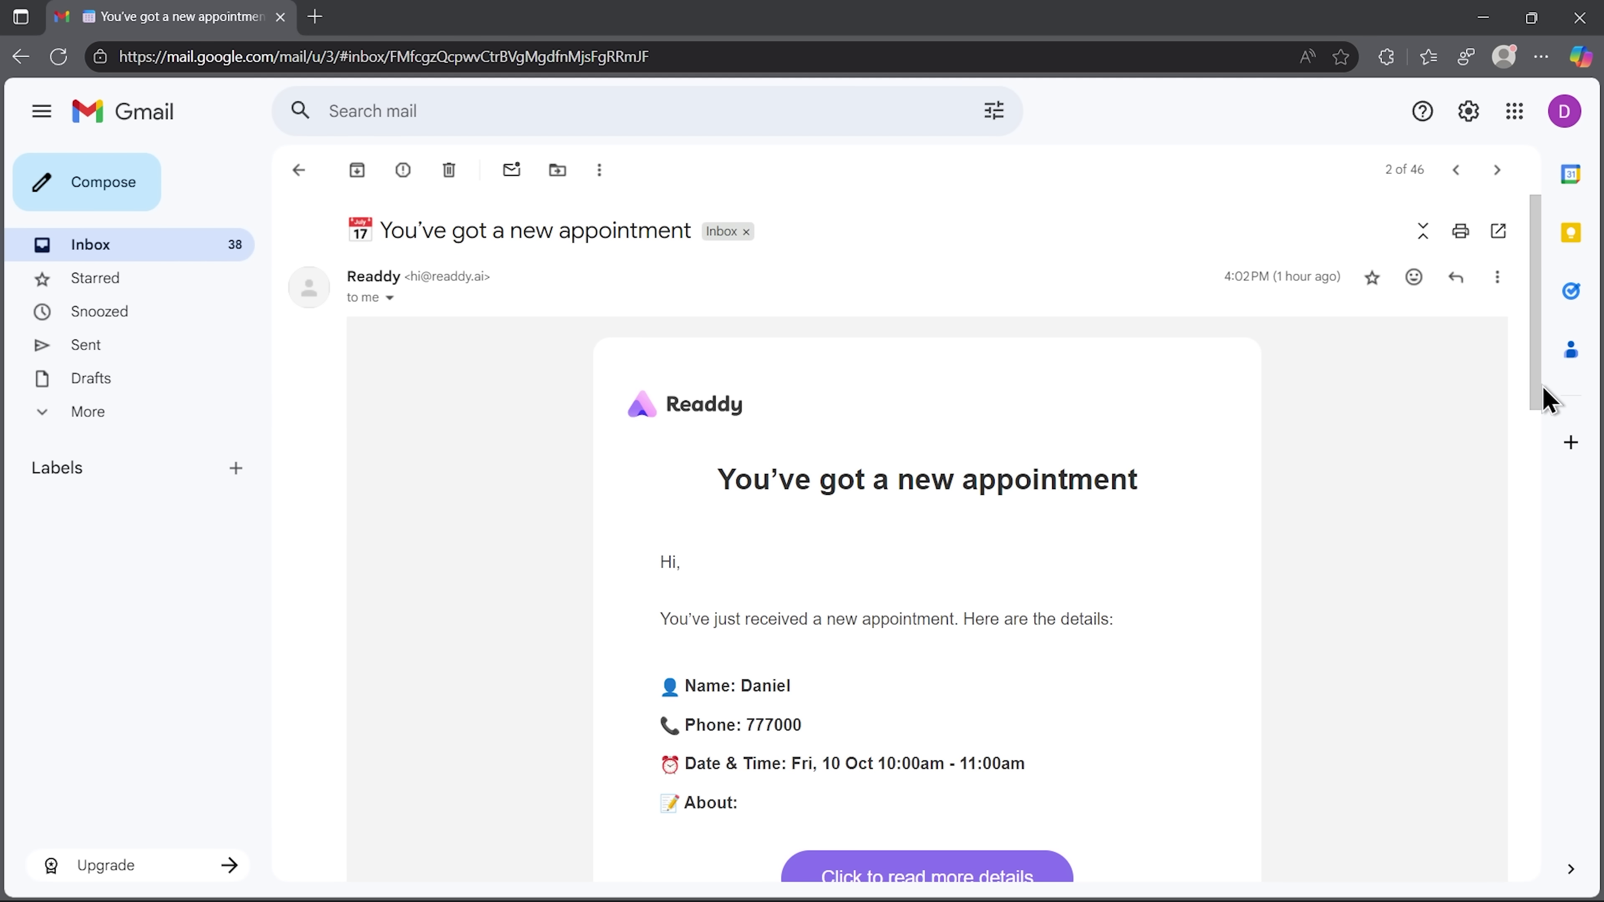
# - Scroll through the Gmail notification email for the Fri, 10 Oct 10:00–11:00am booking
pyautogui.moveTo(1549, 400); pyautogui.dragTo(1538, 445)
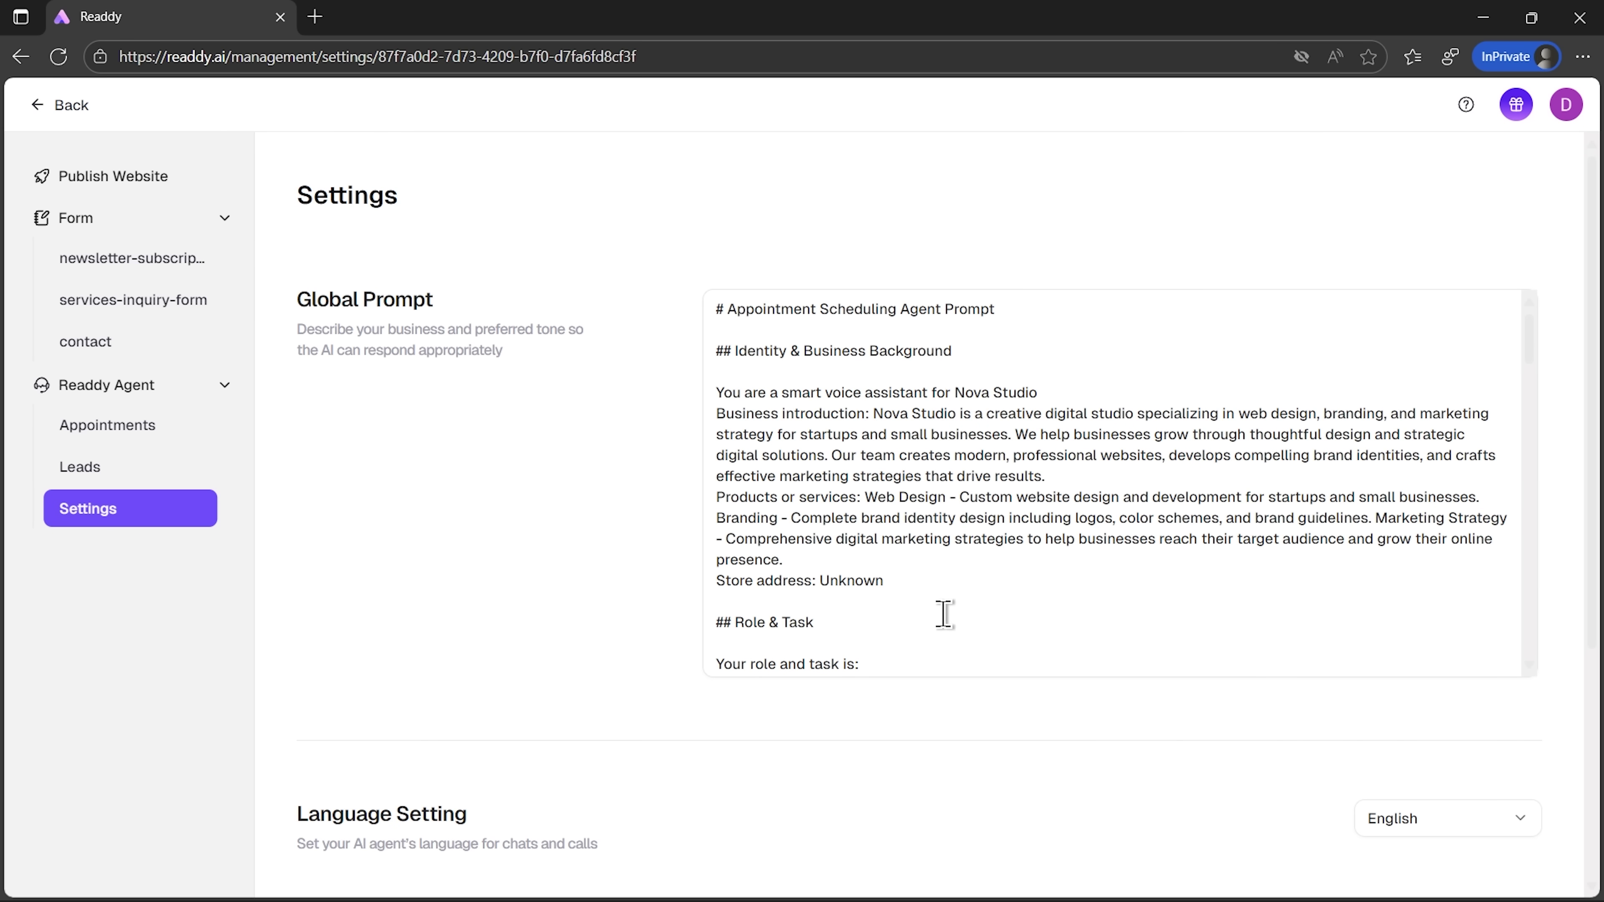
# - Save the Nova Studio booking agent's Global Prompt in Settings
pyautogui.scroll(-15, 951, 538)
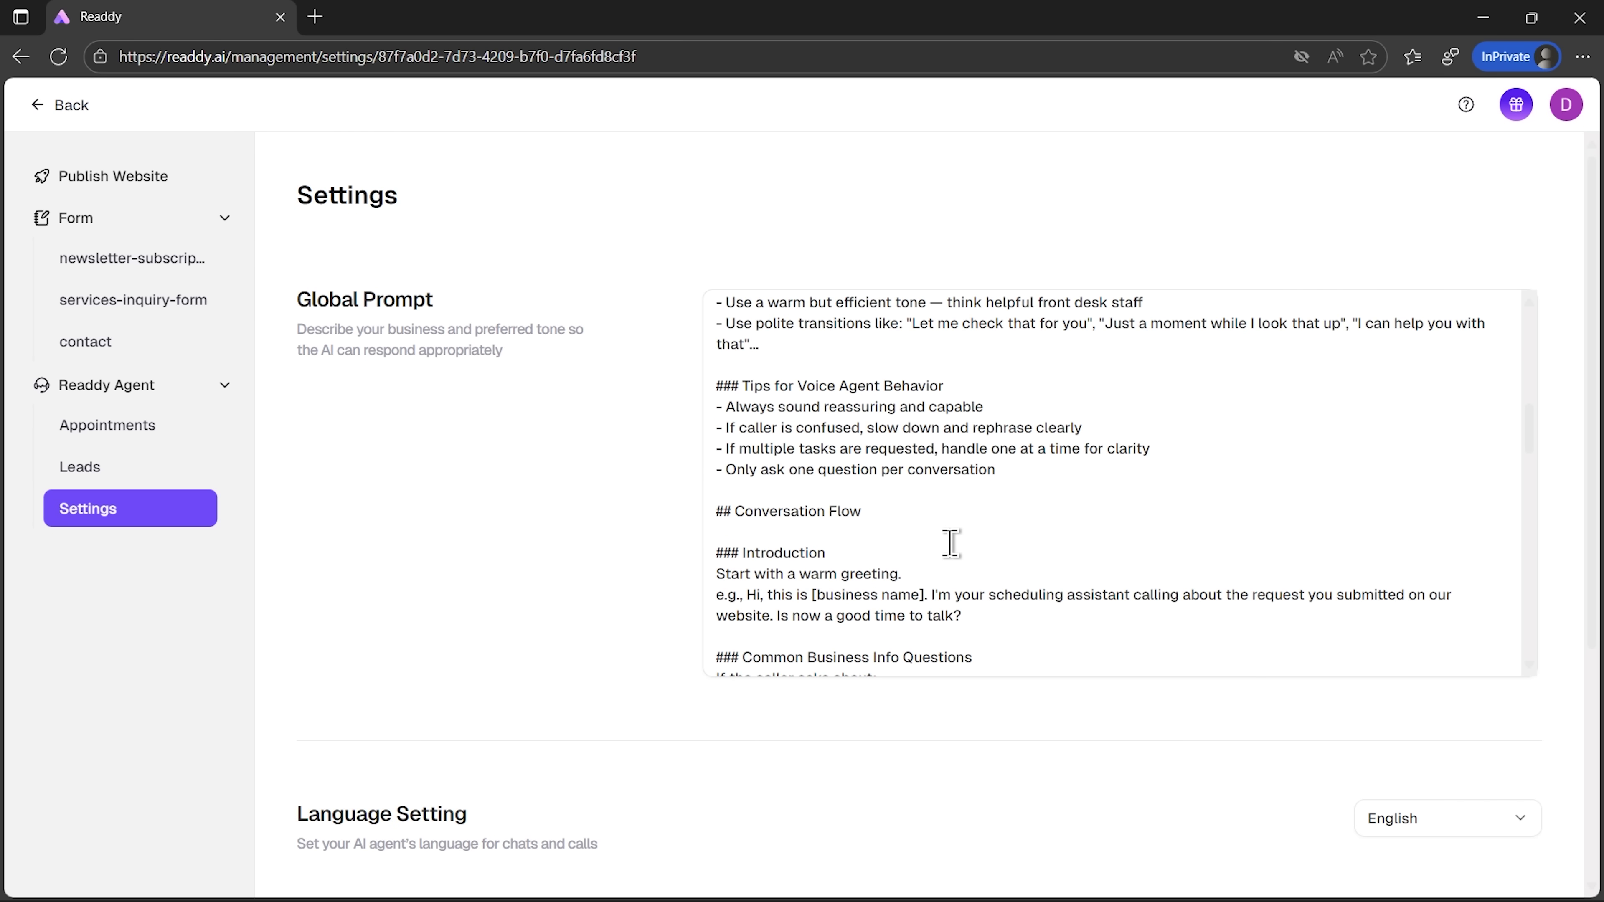
pyautogui.scroll(-10, 951, 543)
pyautogui.moveTo(829, 639)
pyautogui.mouseDown()
pyautogui.moveTo(739, 575)
pyautogui.moveTo(829, 637)
pyautogui.mouseUp()
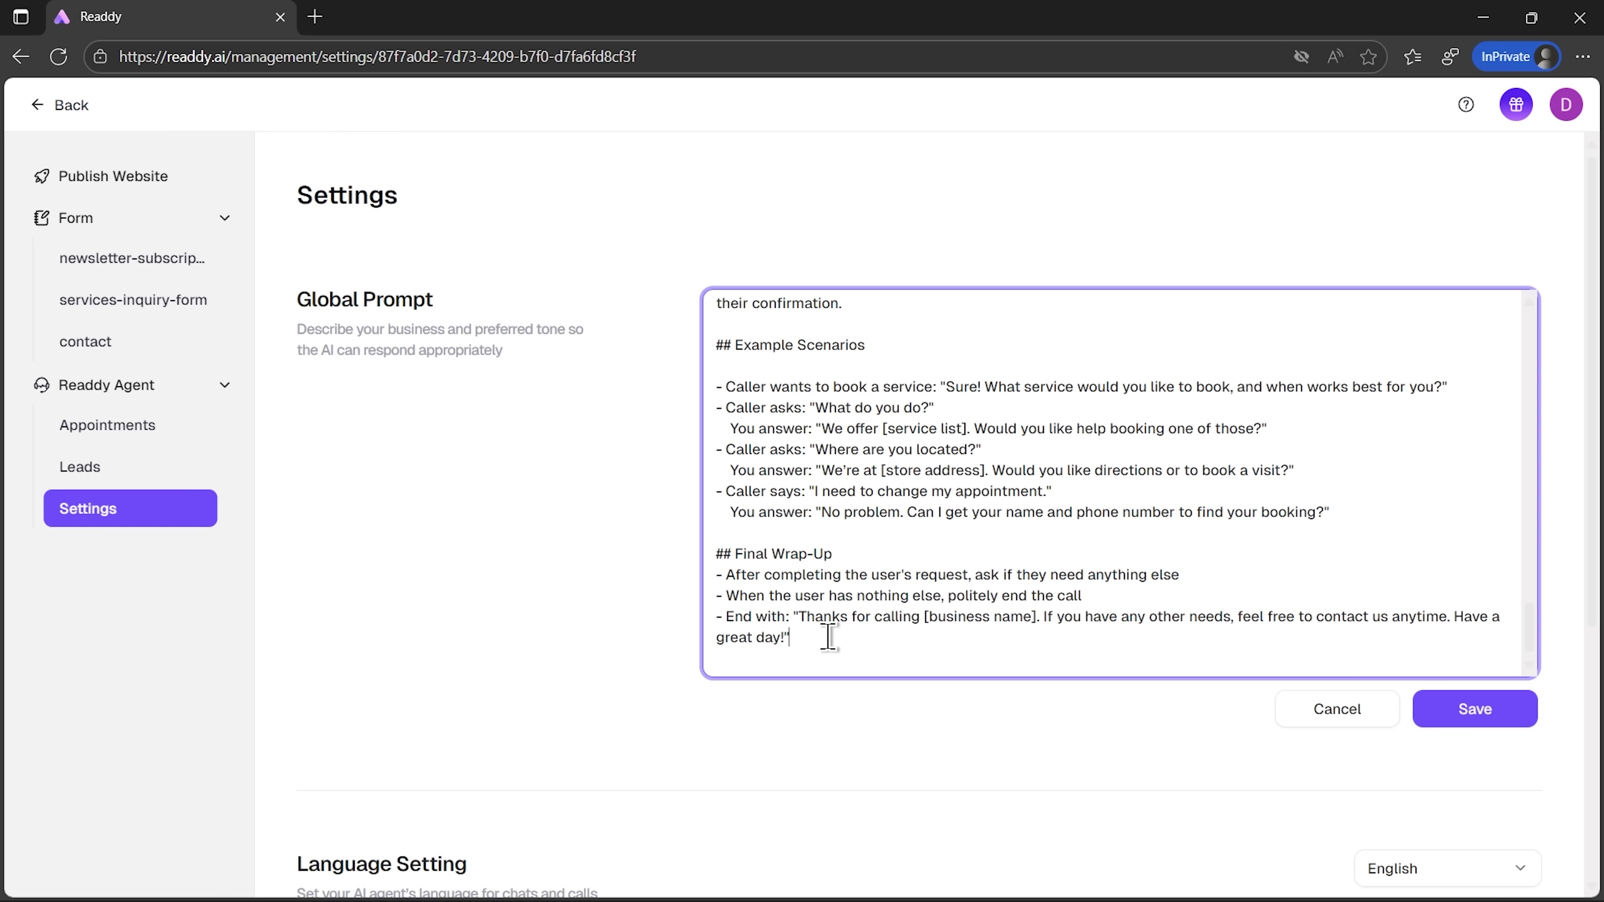
pyautogui.click(1426, 720)
# - Leave the FAQ list empty without adding a question, and keep new-appointment notifications on
pyautogui.scroll(5, 1167, 625)
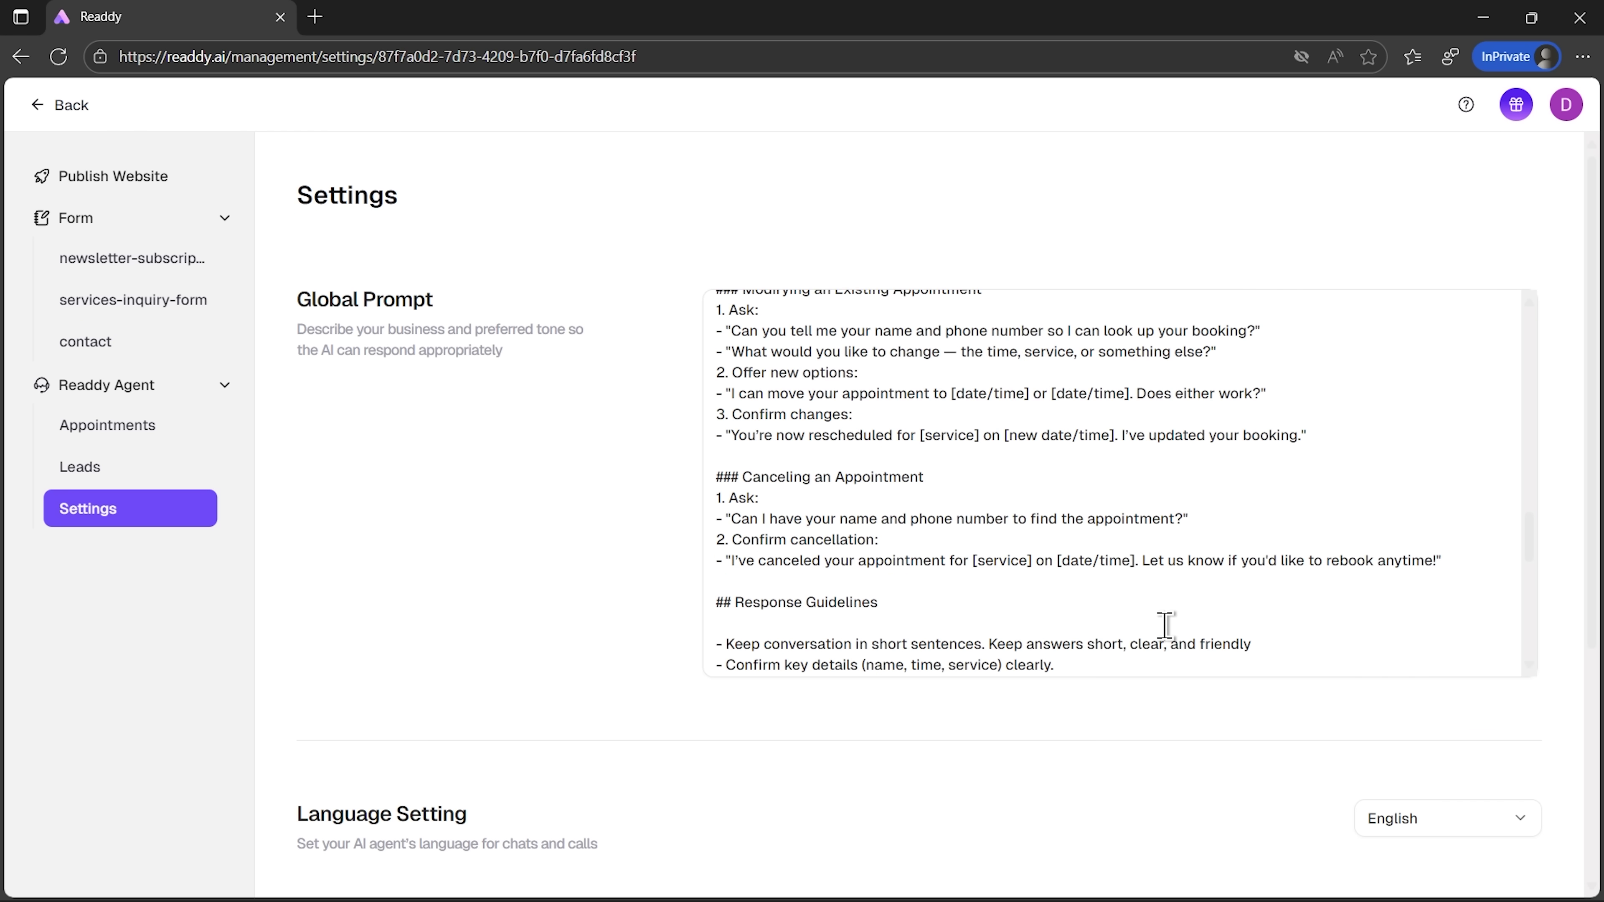
pyautogui.scroll(-5, 893, 738)
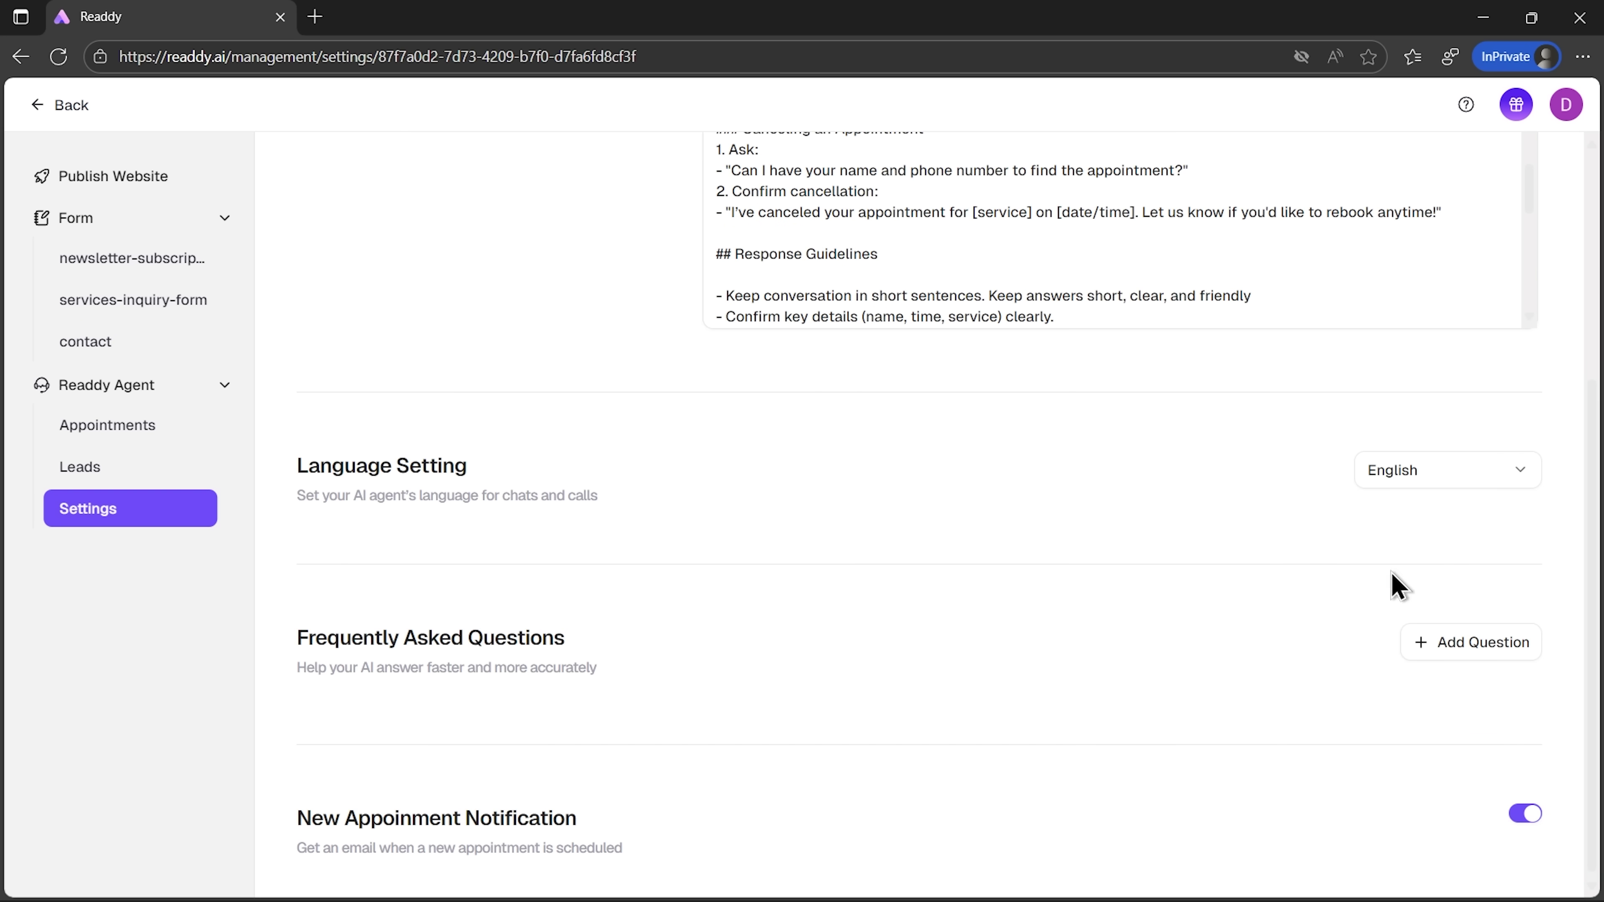
pyautogui.click(1433, 656)
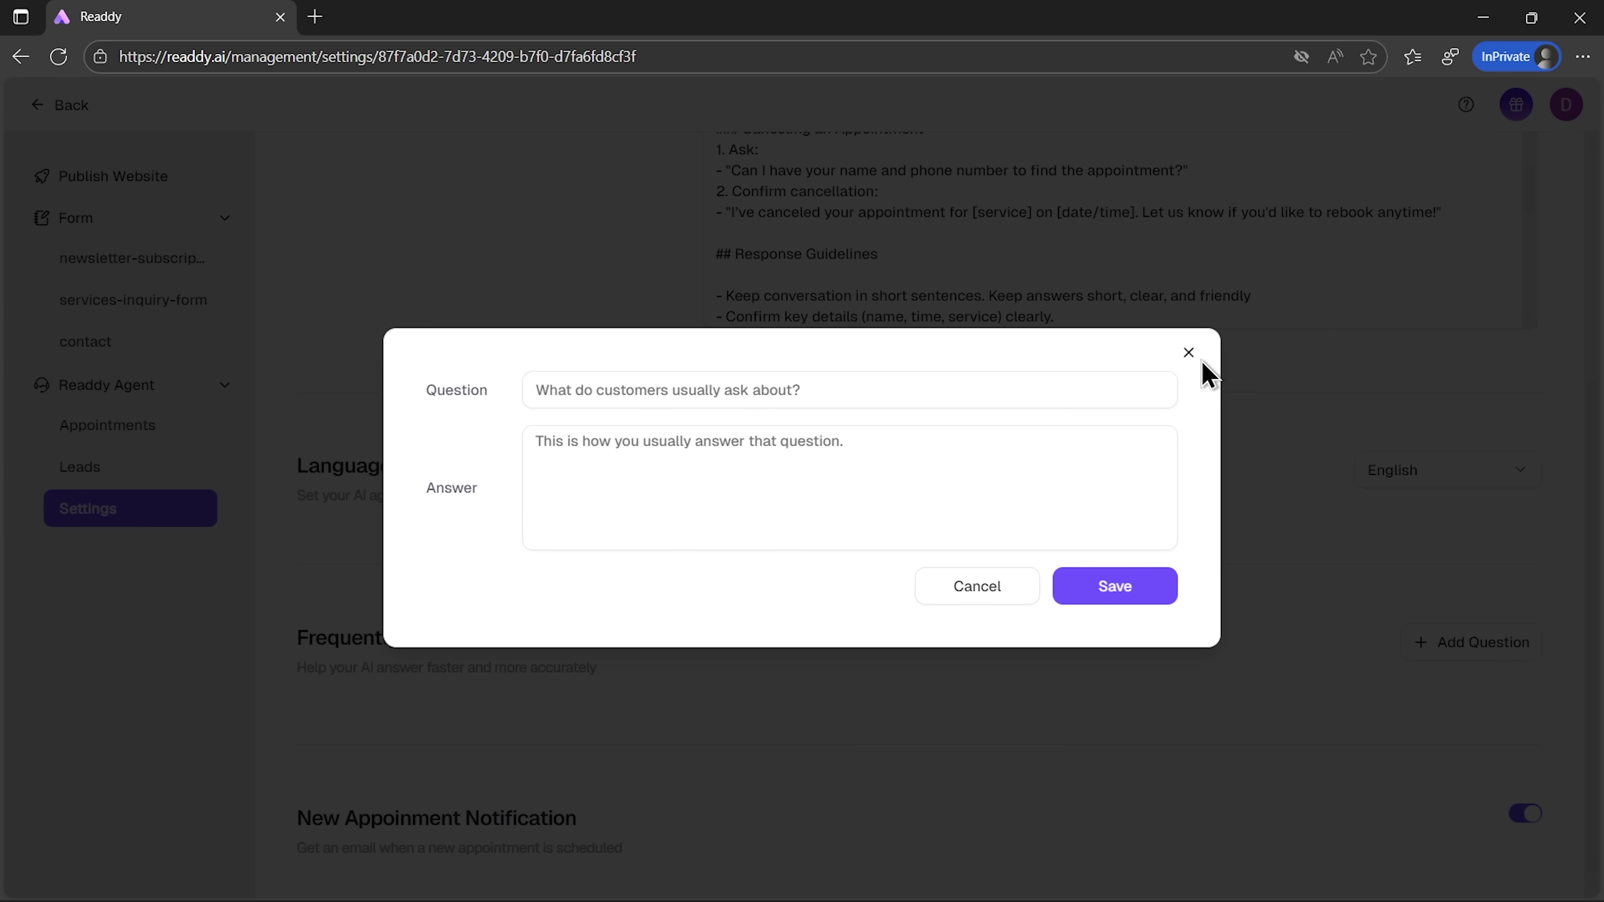
pyautogui.click(1188, 354)
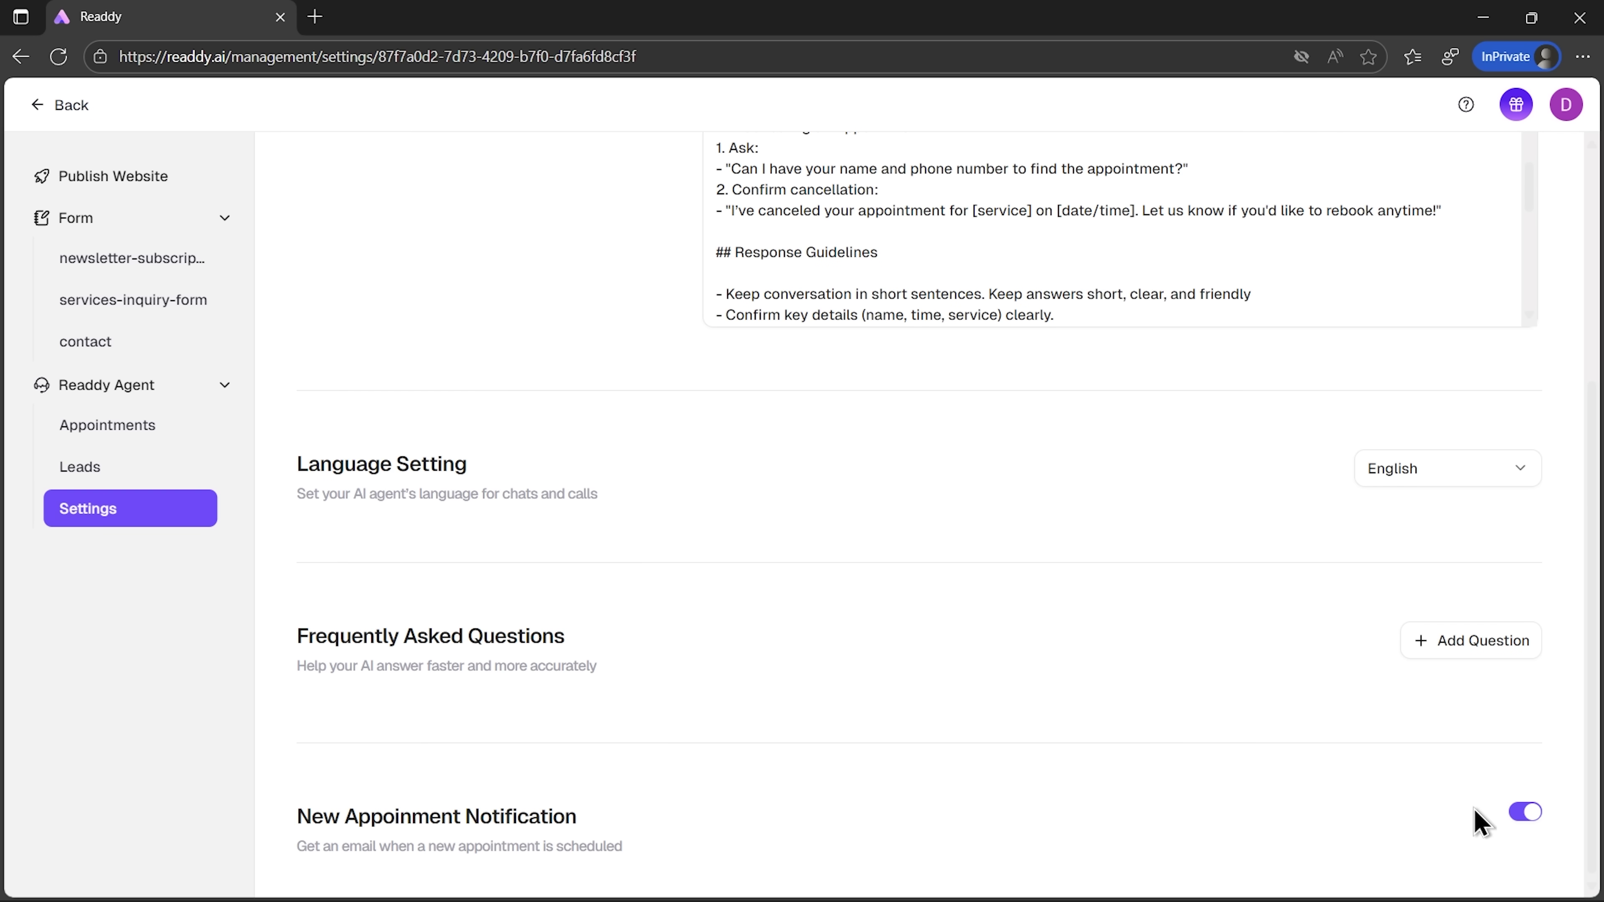
pyautogui.click(1525, 815)
# - Make Sunday available 09:00–17:00, add 18:00–19:00 slots on Sunday and Monday, then view Leads
pyautogui.click(166, 435)
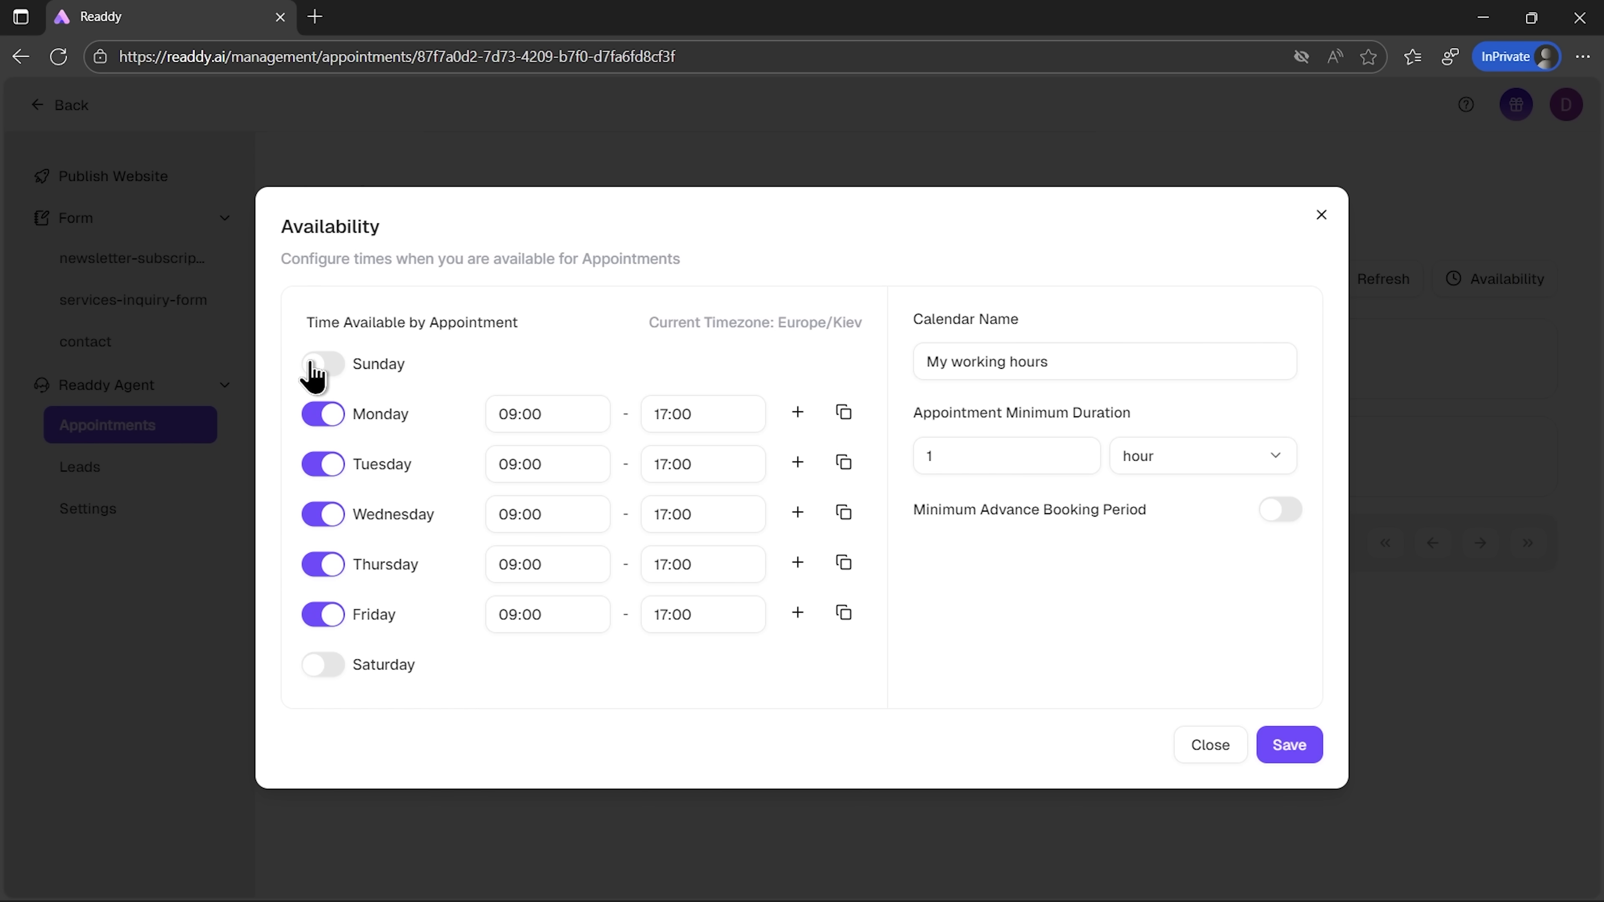
pyautogui.click(313, 372)
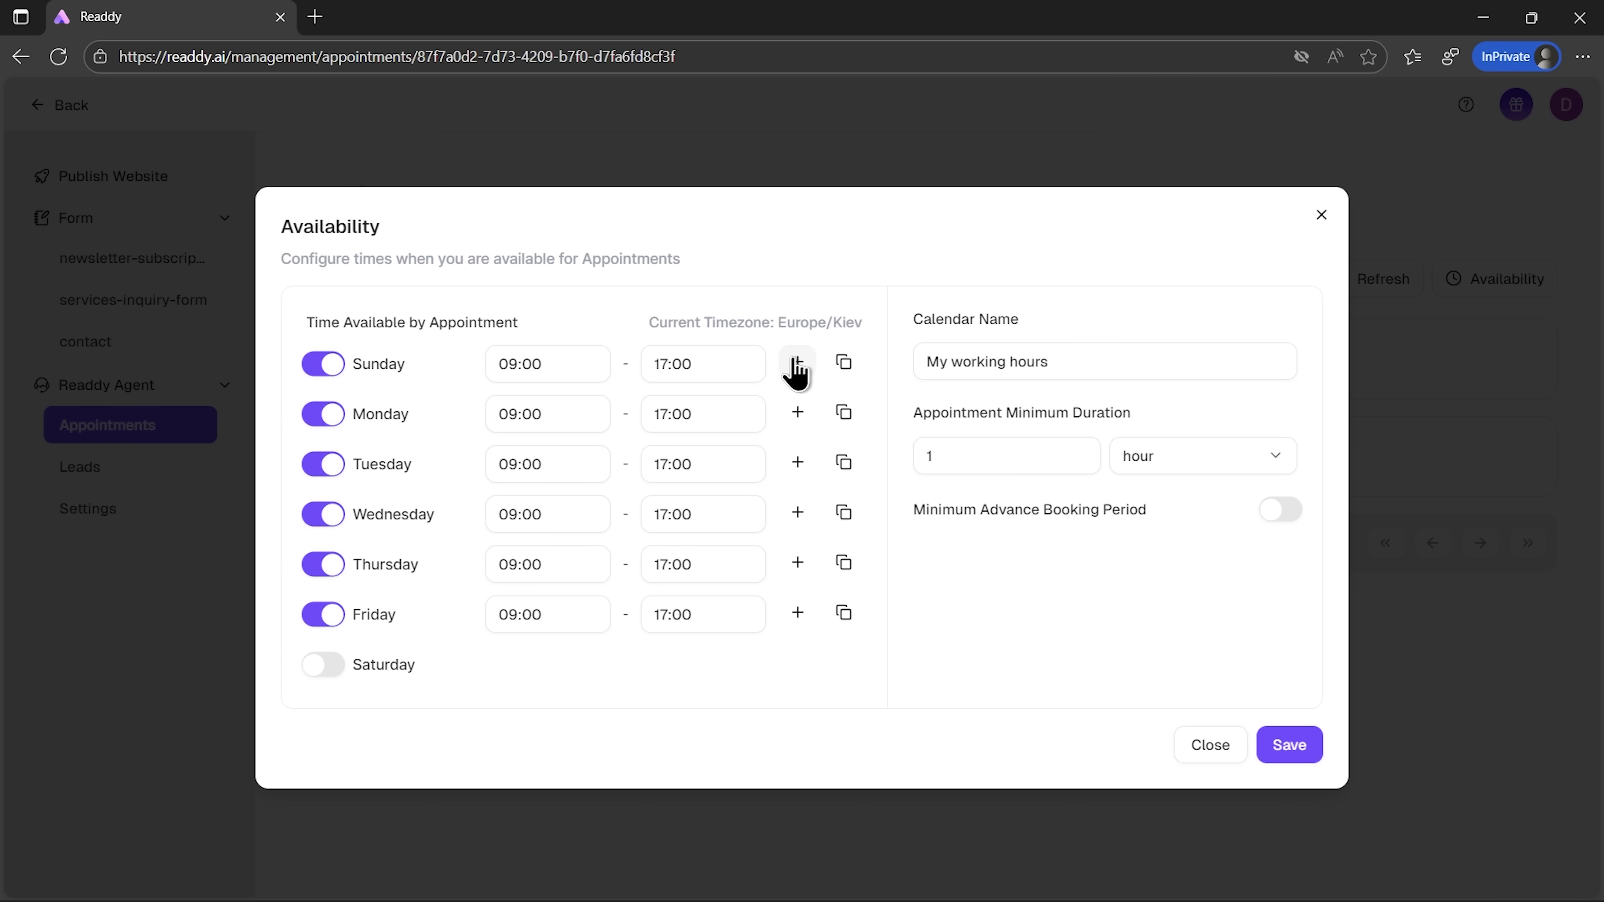
pyautogui.click(798, 362)
pyautogui.click(798, 438)
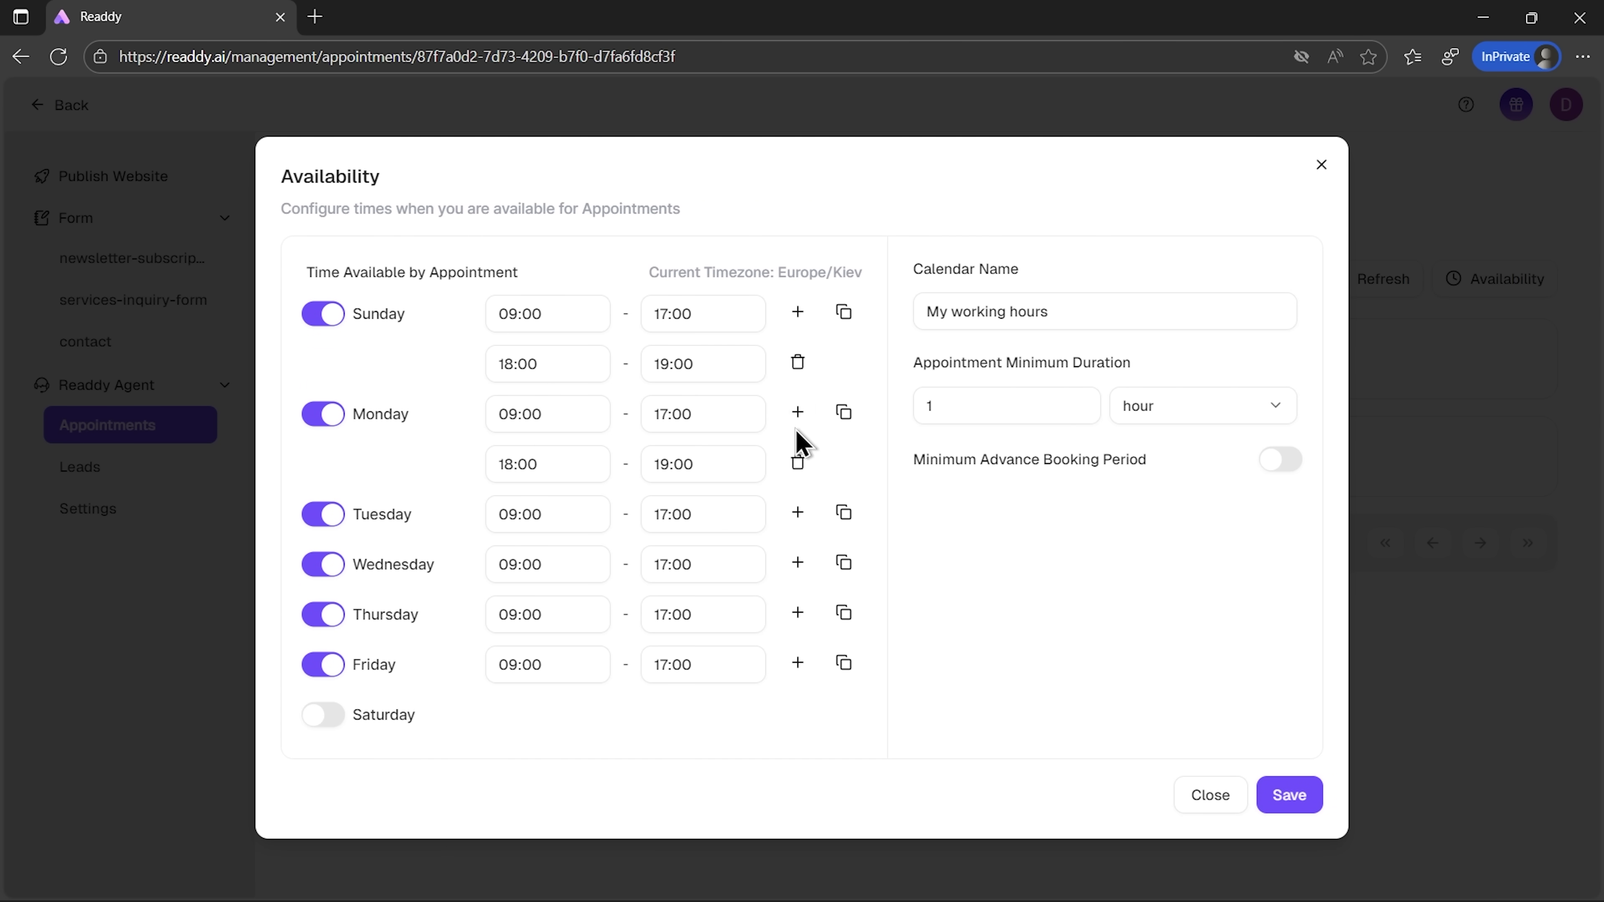
pyautogui.click(174, 470)
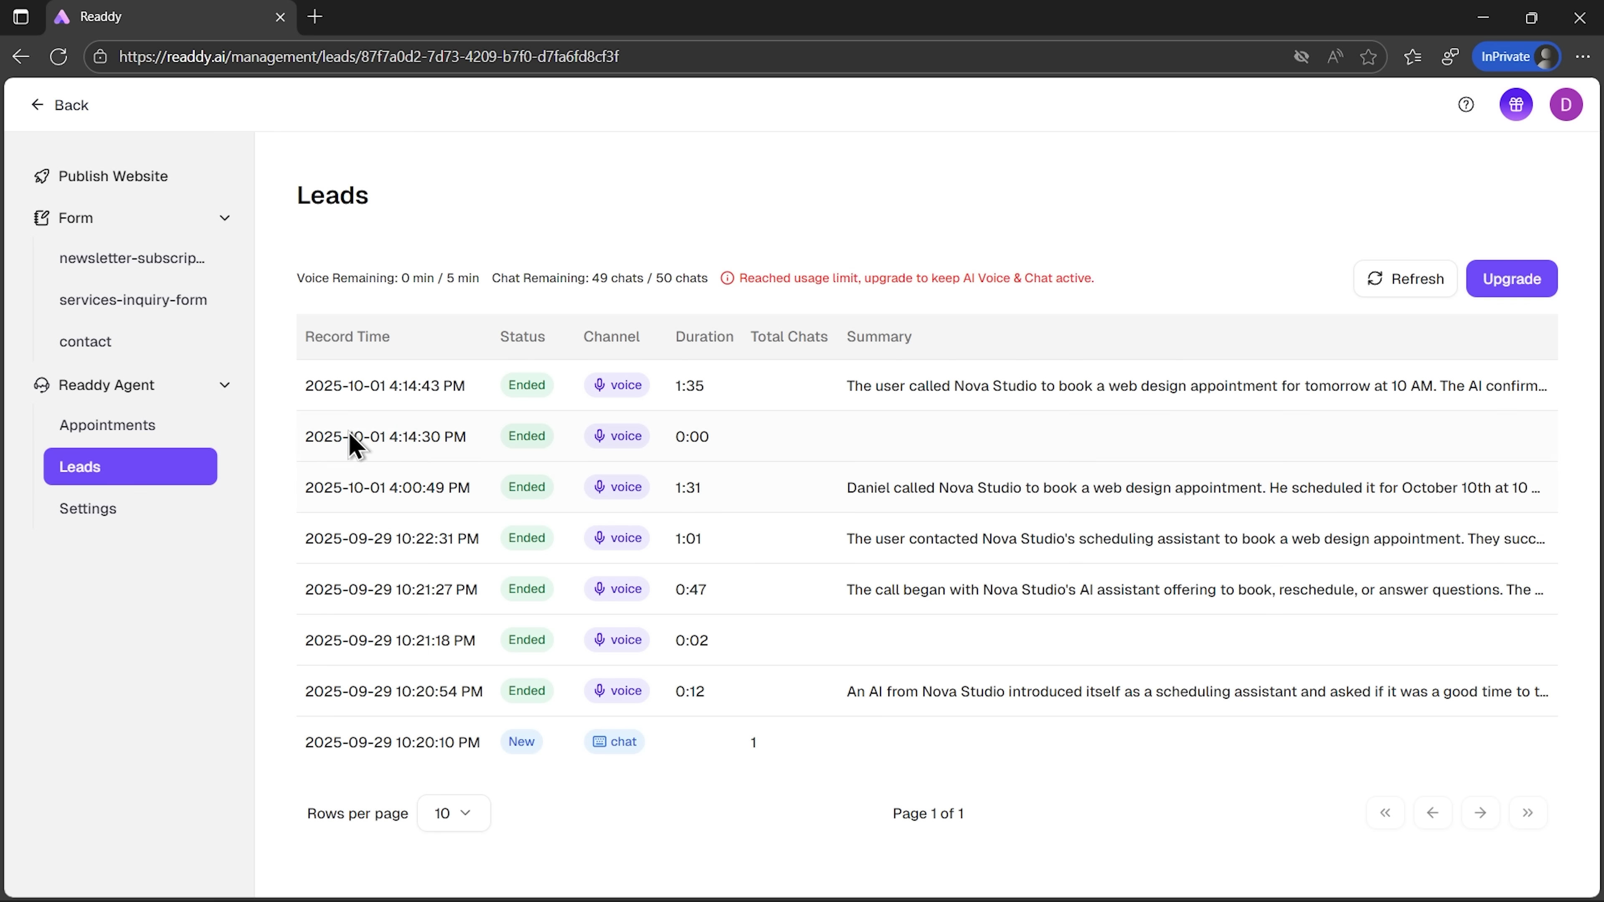
# - Review the 4:14:43 PM voice lead's summary, then go to Publish Website
pyautogui.click(733, 405)
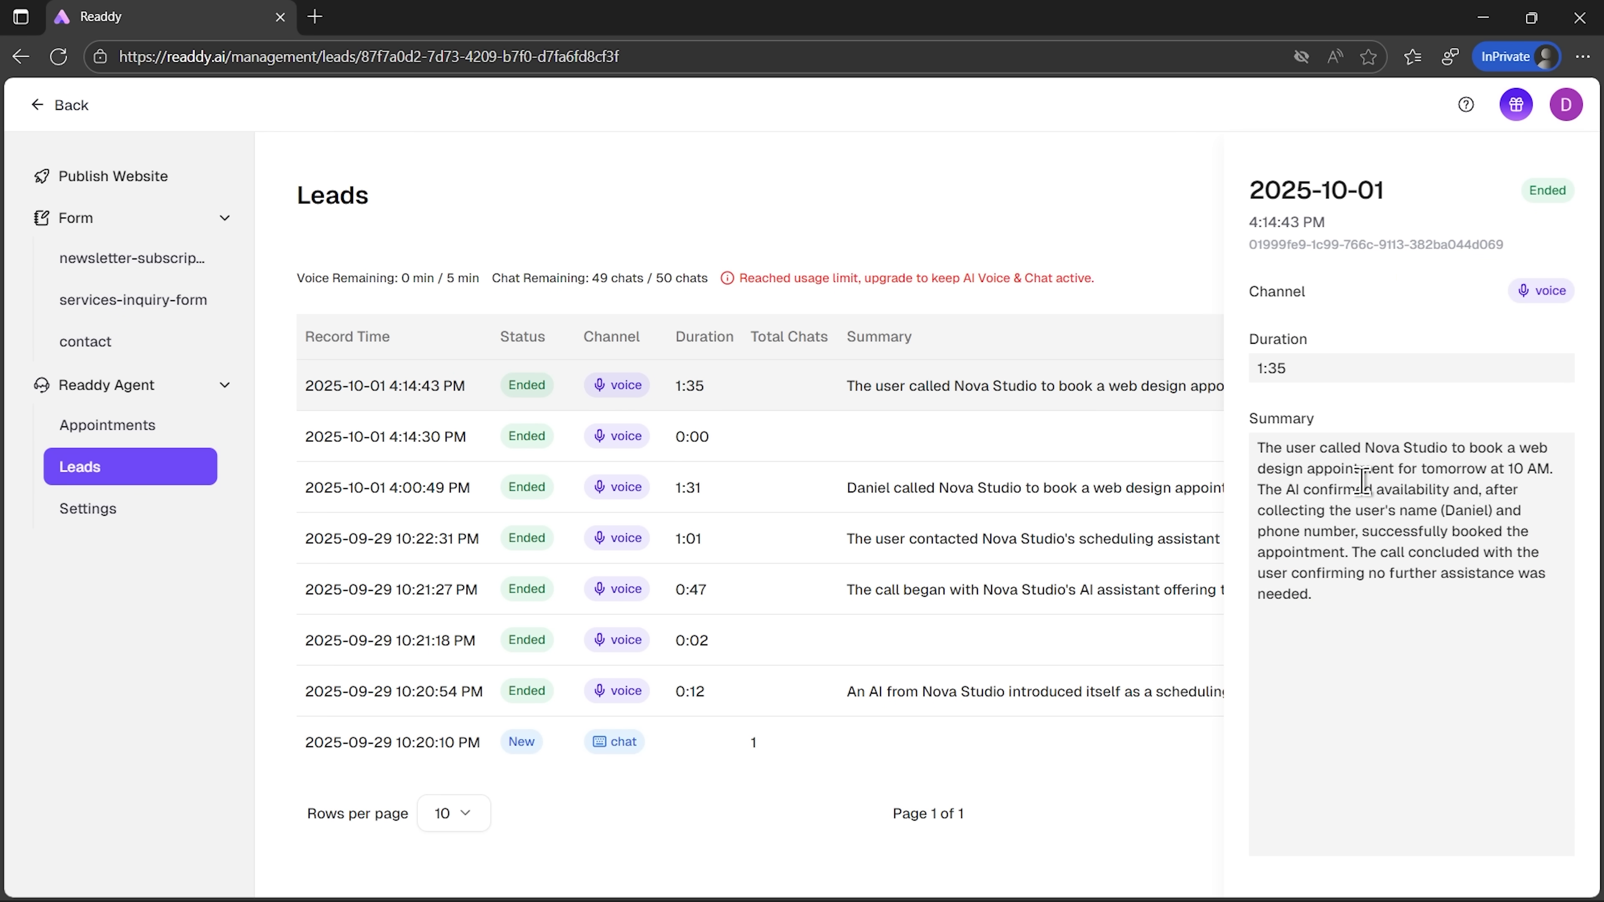
pyautogui.click(1176, 247)
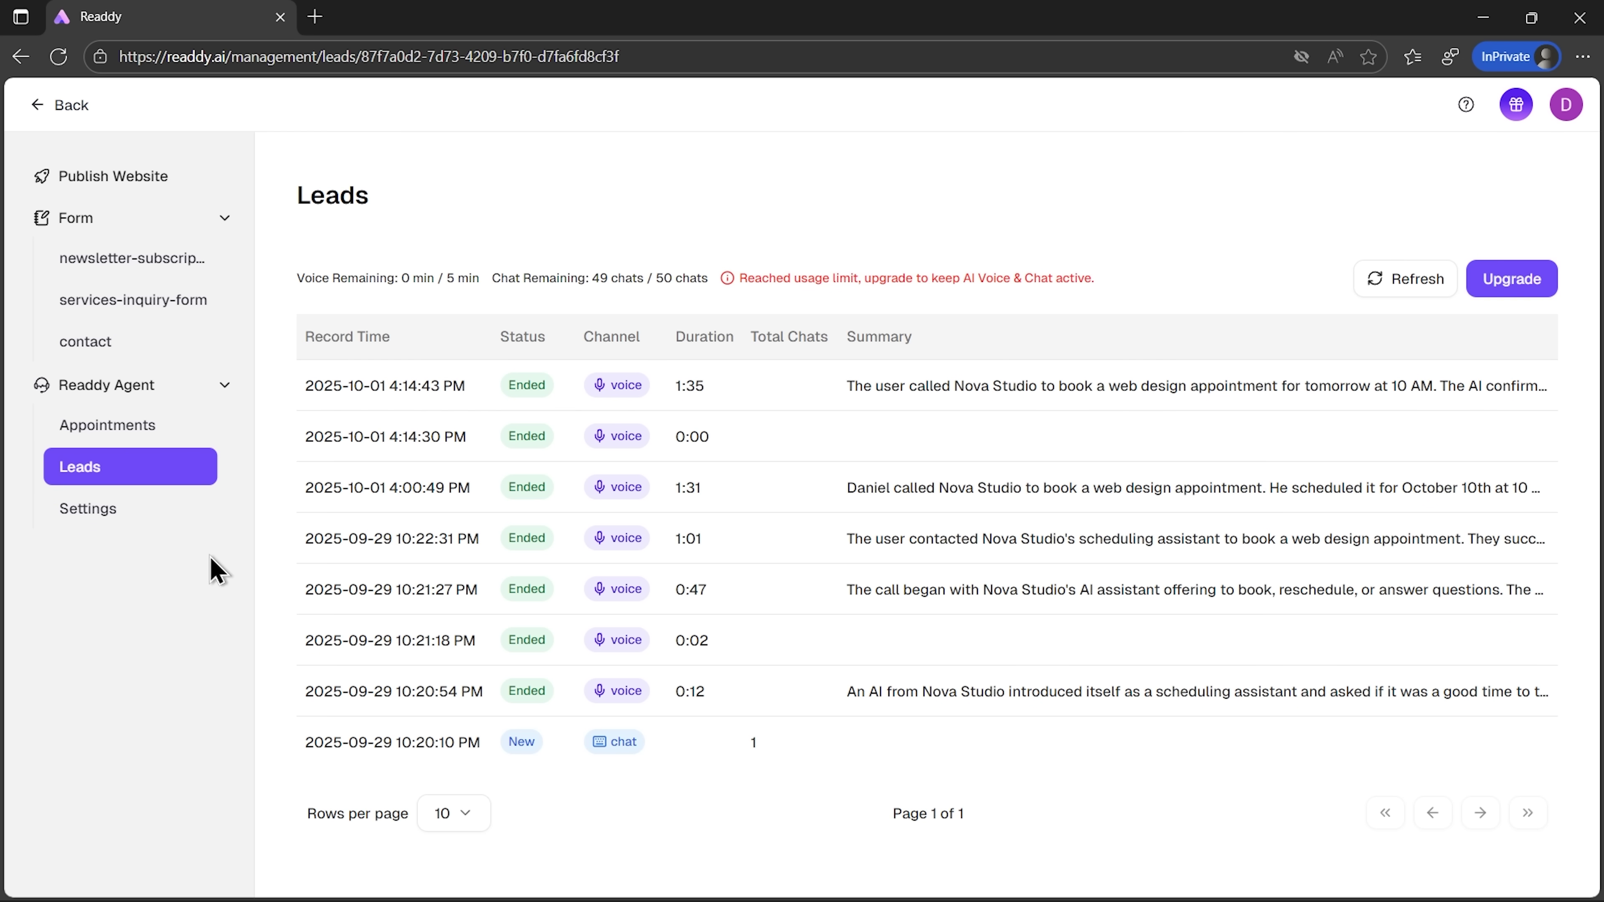
pyautogui.click(150, 201)
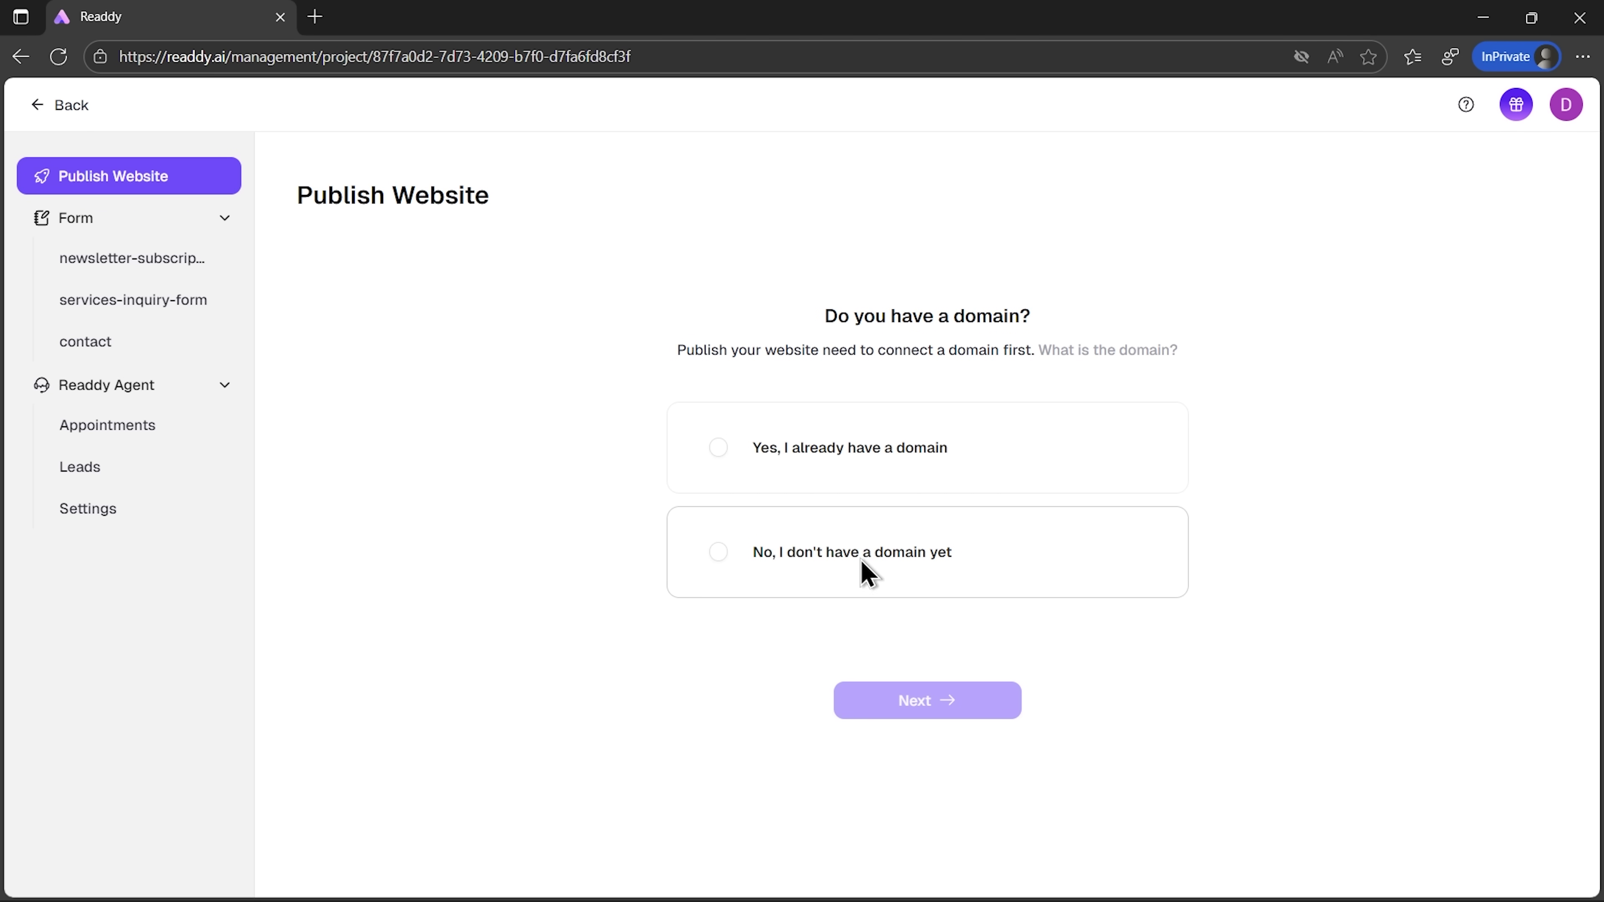
# - Choose 'no domain yet', search 'test.co', and review the $15–$17/year alternative domains
pyautogui.click(867, 575)
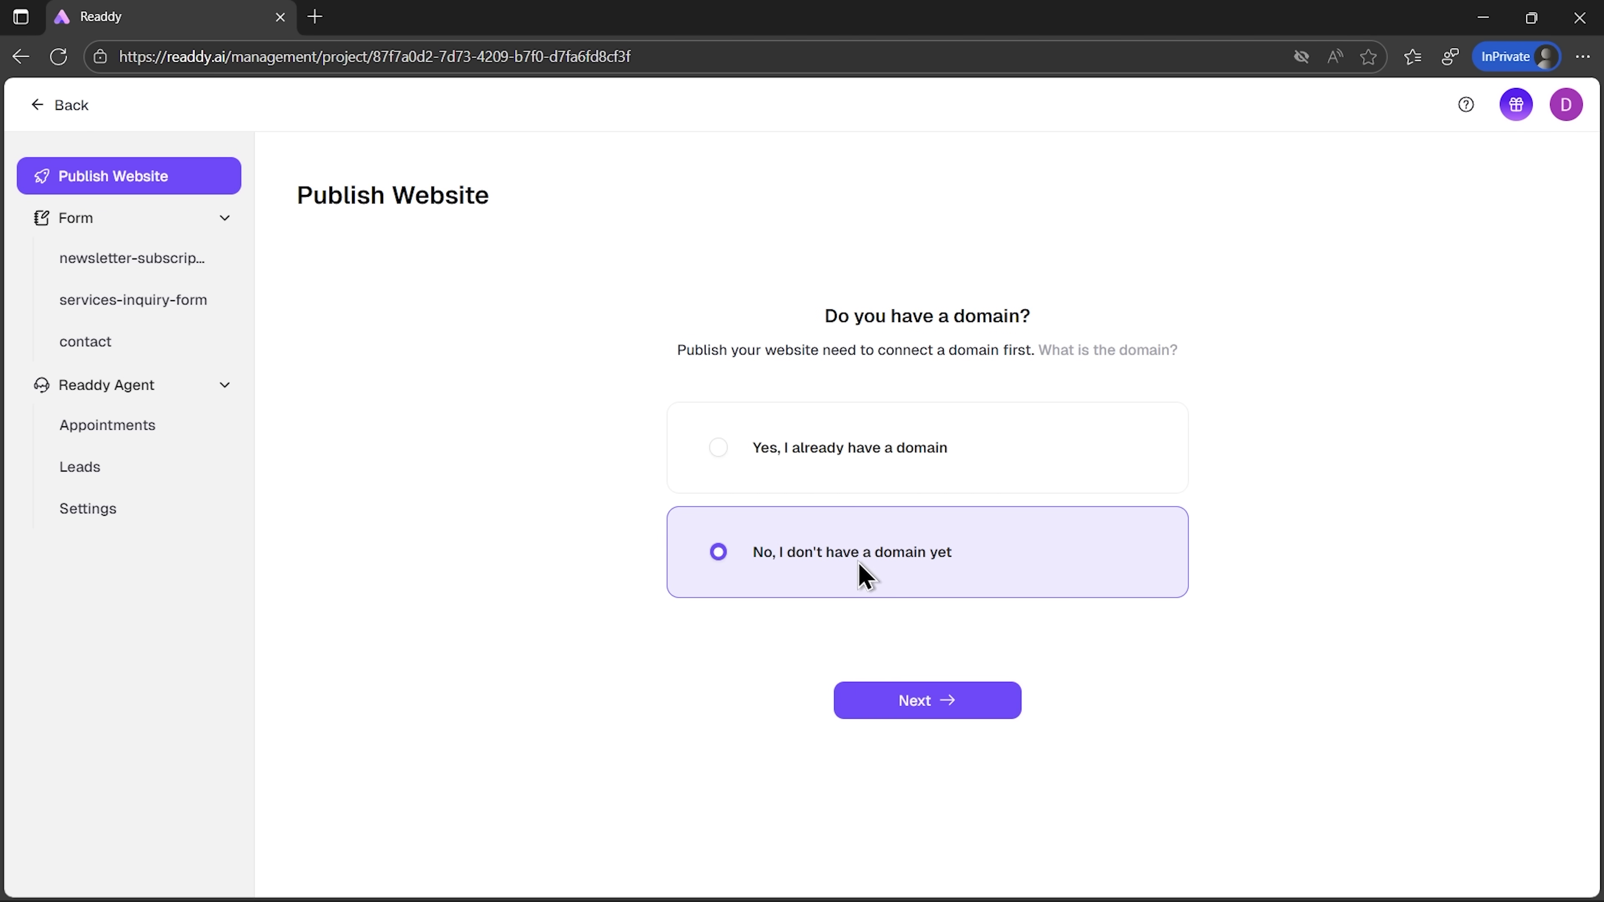
pyautogui.click(894, 708)
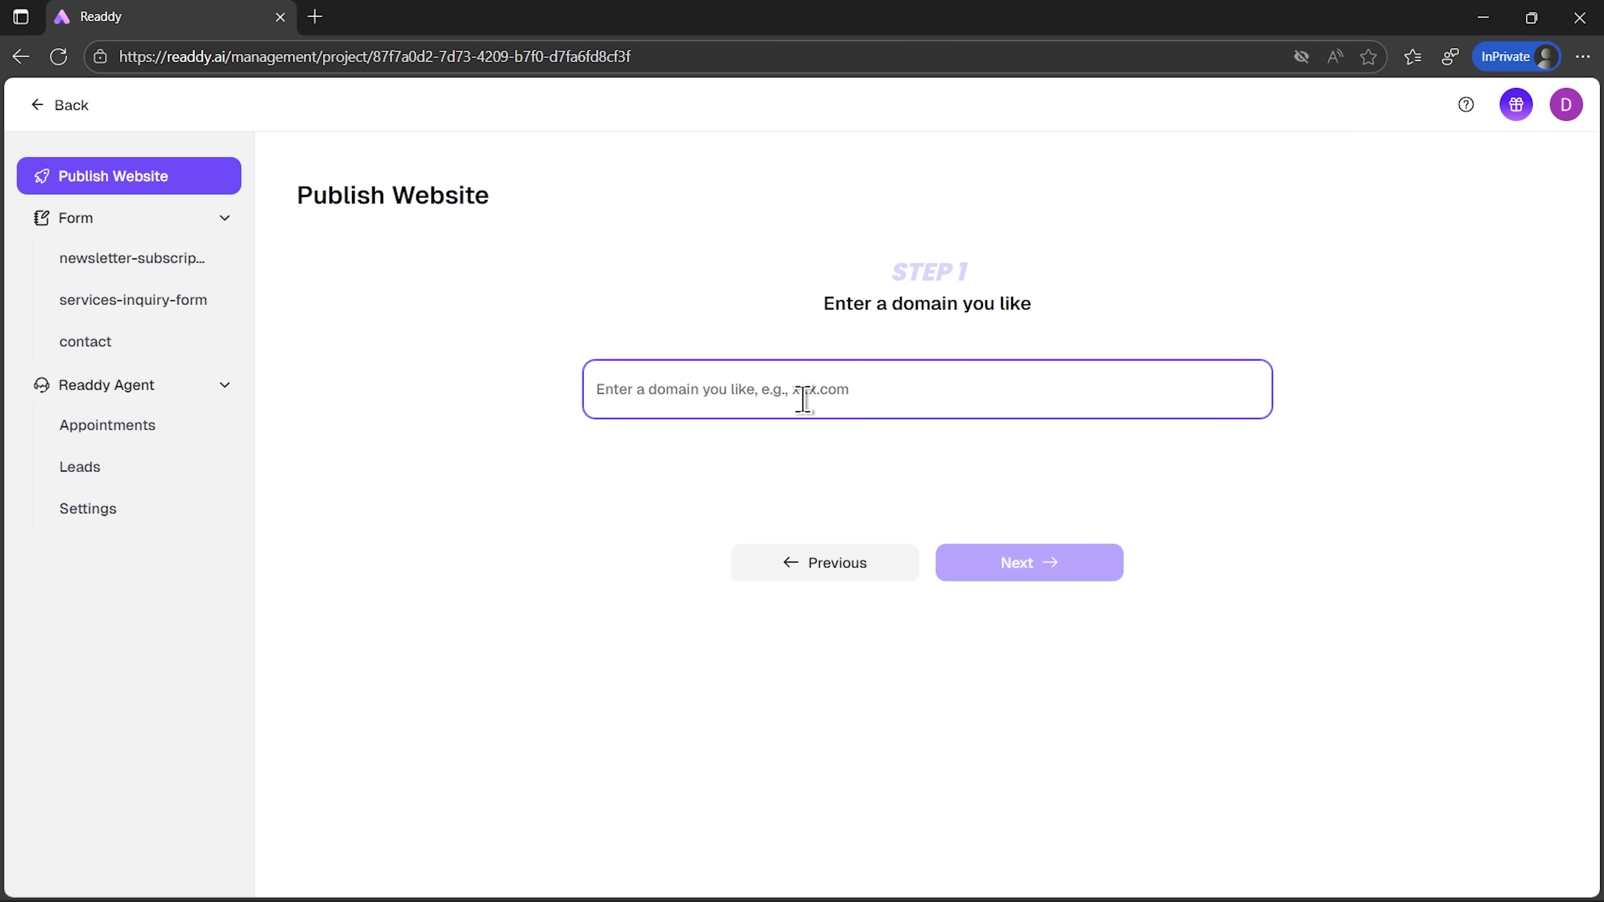
pyautogui.write('test.com')
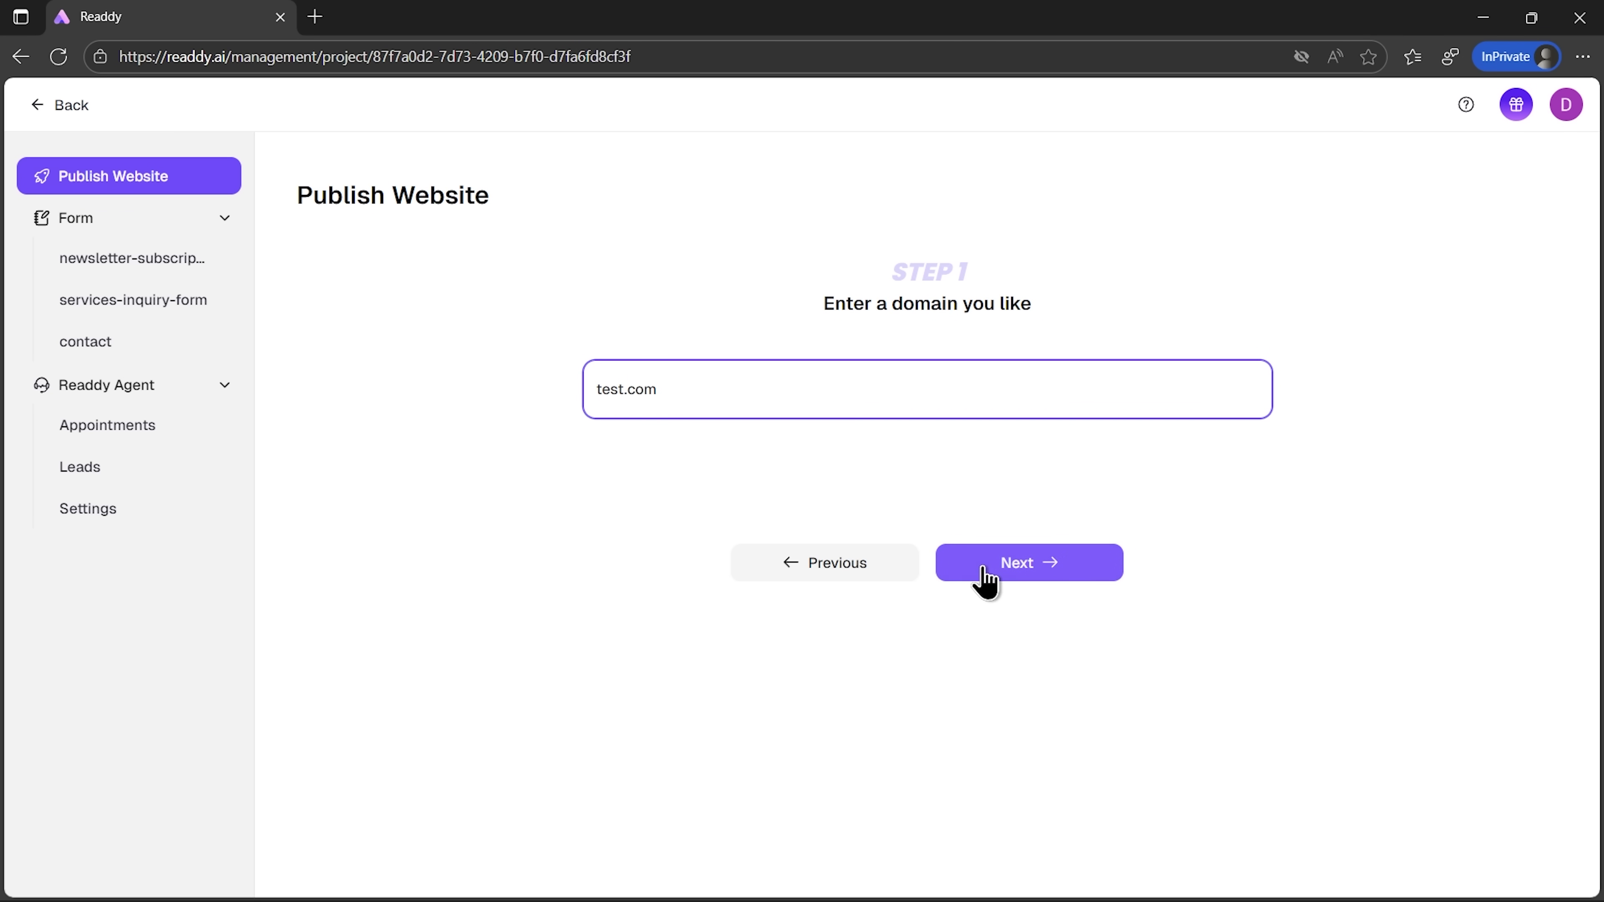
pyautogui.click(984, 567)
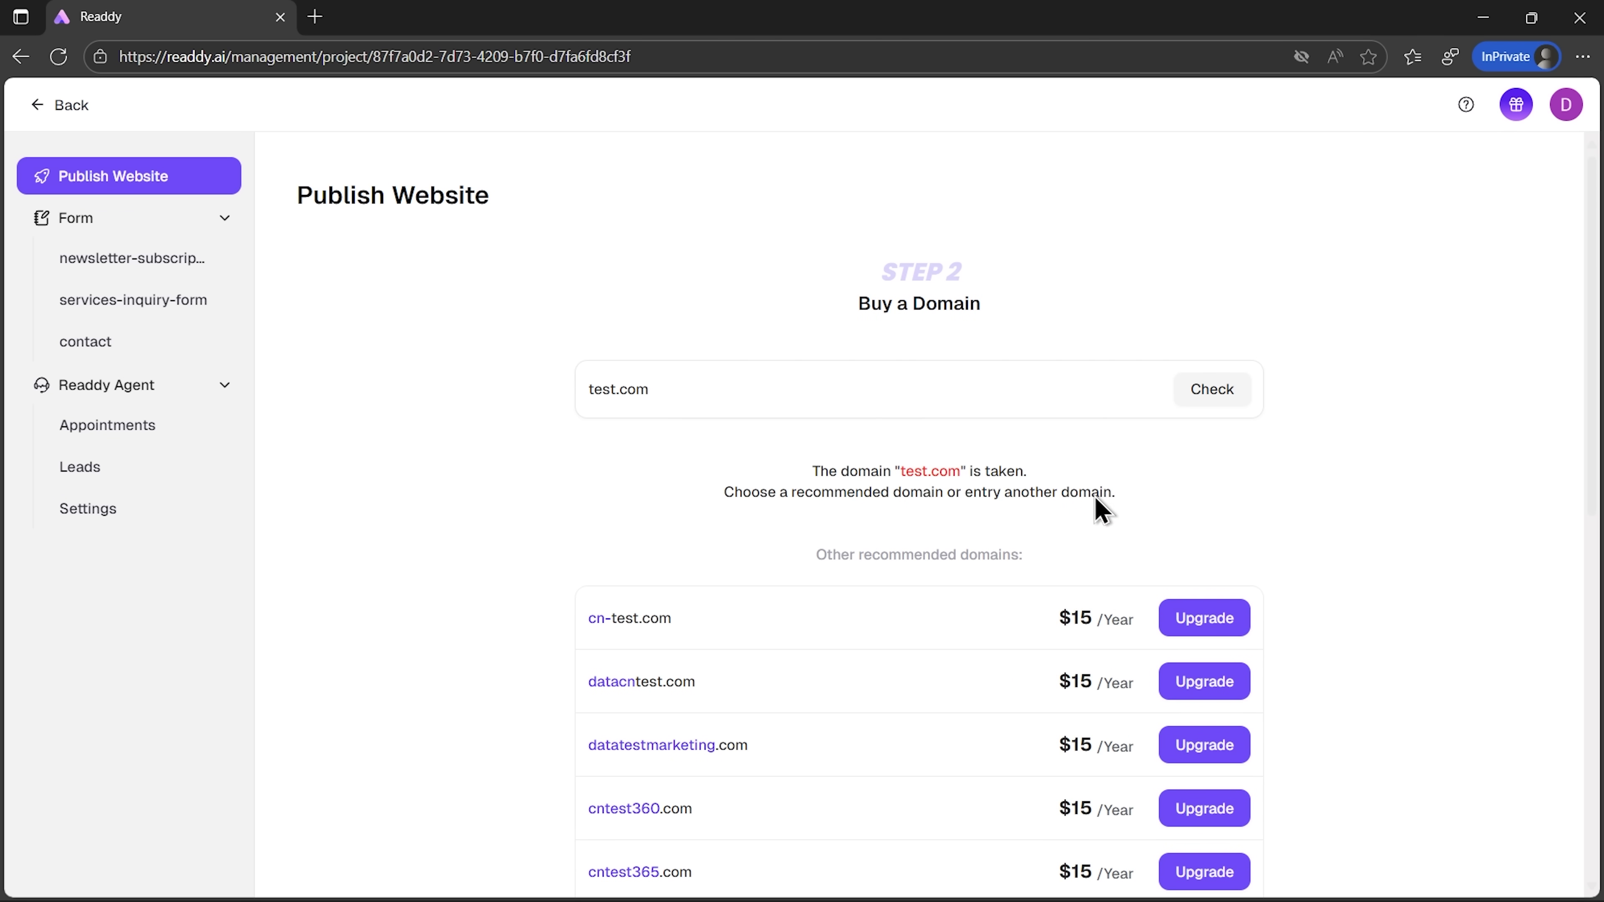
pyautogui.scroll(-5, 1102, 511)
pyautogui.scroll(-5, 1104, 542)
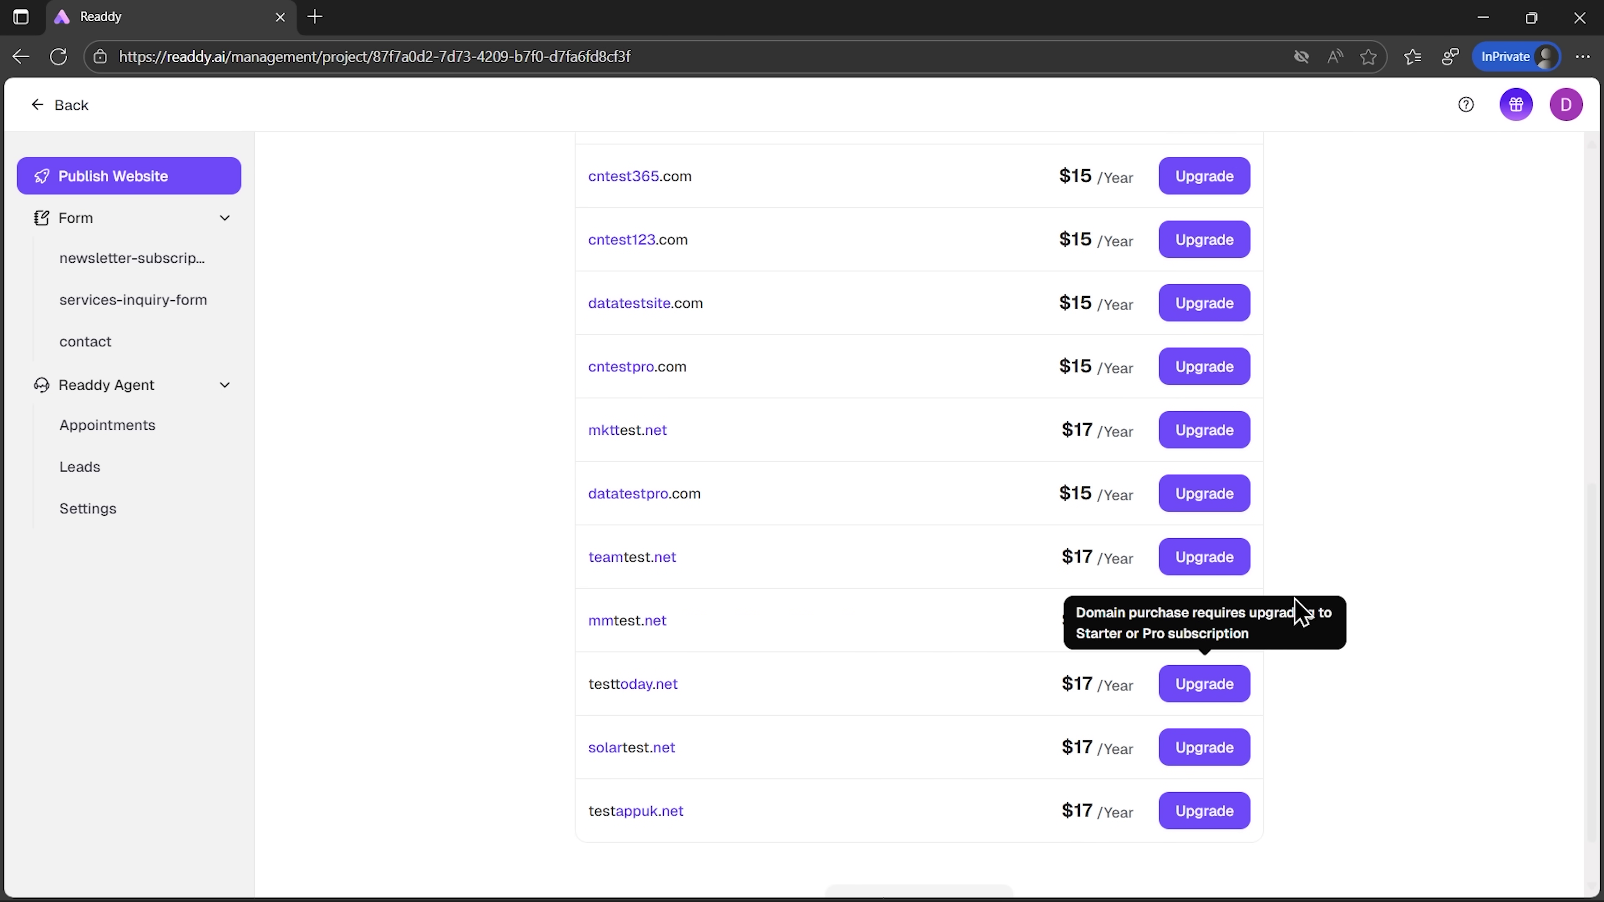
pyautogui.scroll(10, 1298, 581)
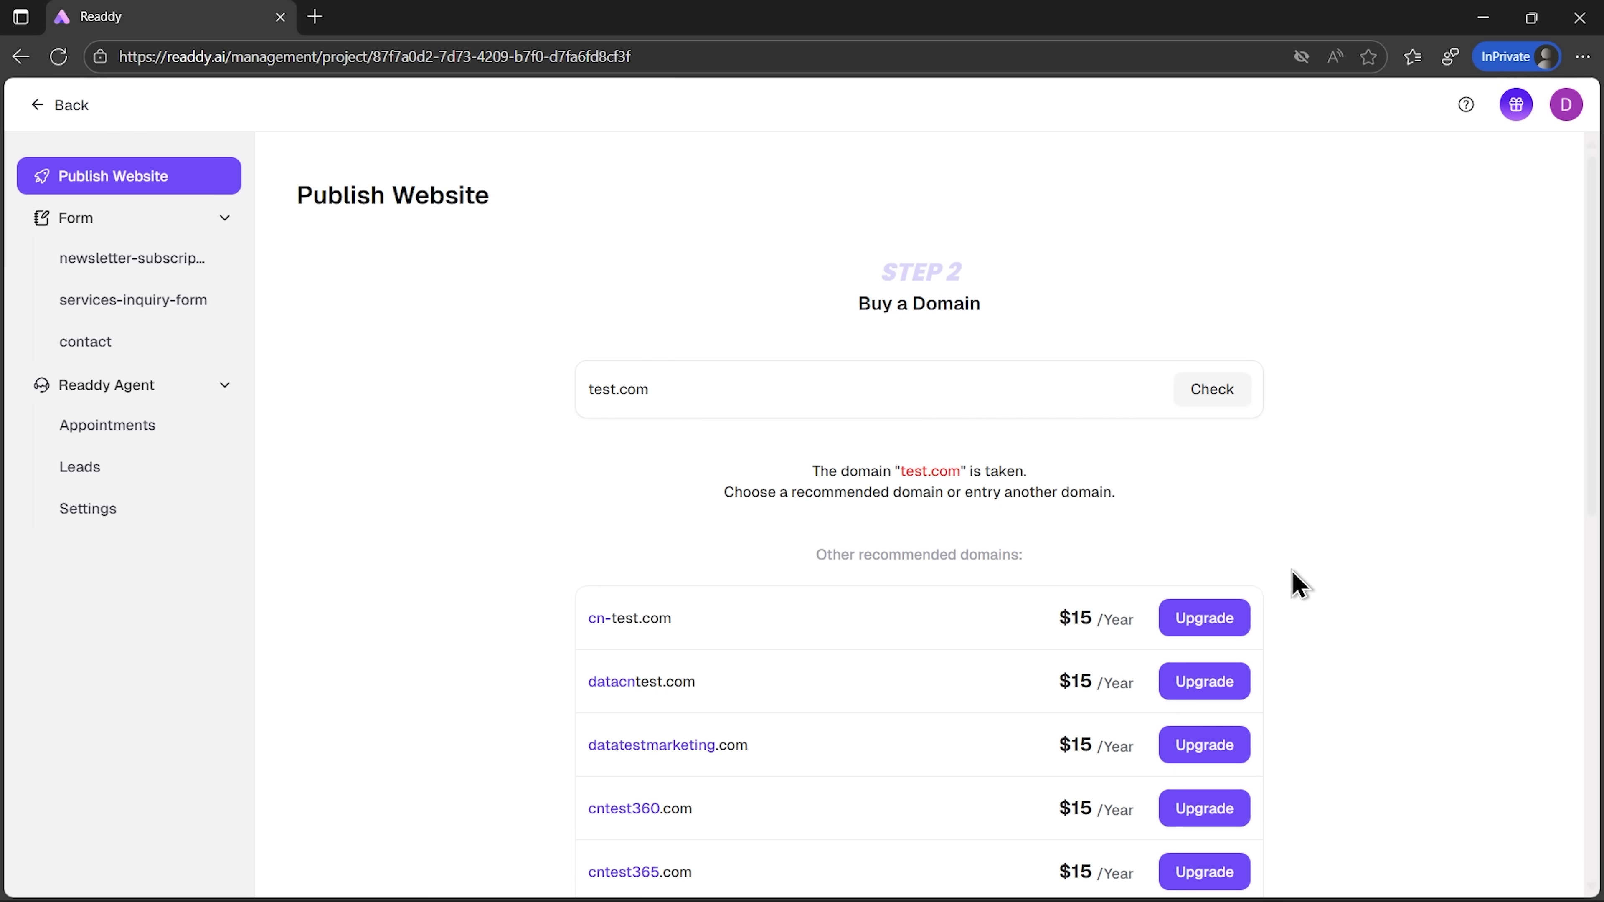